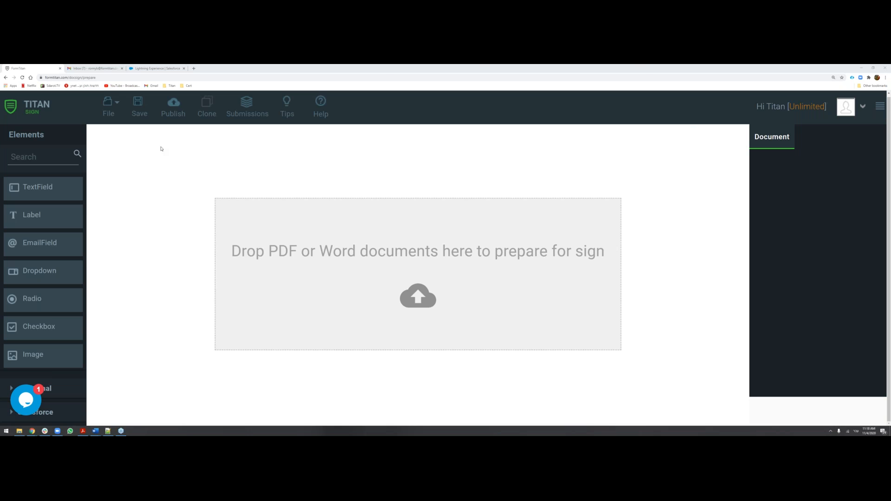
Create a new document from My Documents and upload the Demo Dynamic Agreemnt.docx file for signing.
left_click(38, 116)
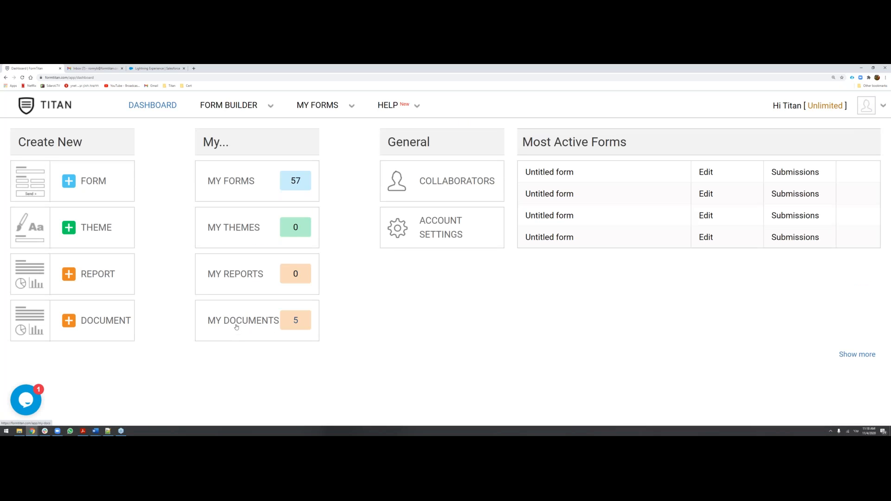
left_click(236, 327)
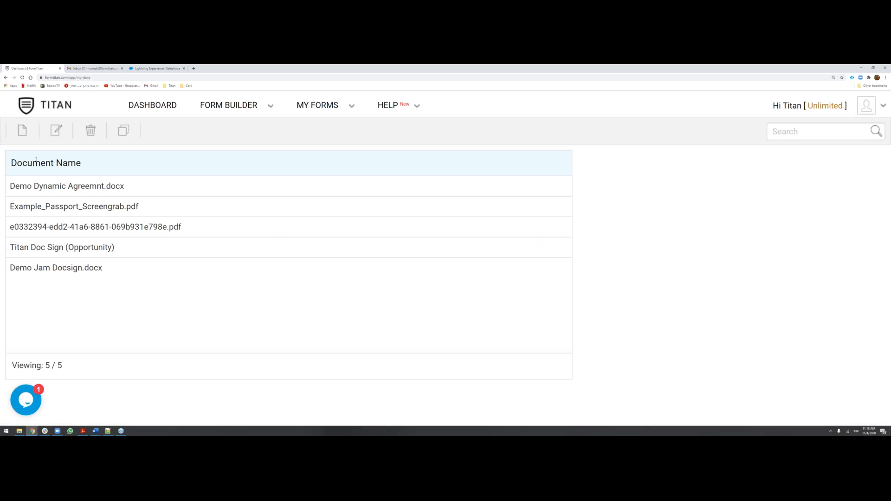
left_click(22, 131)
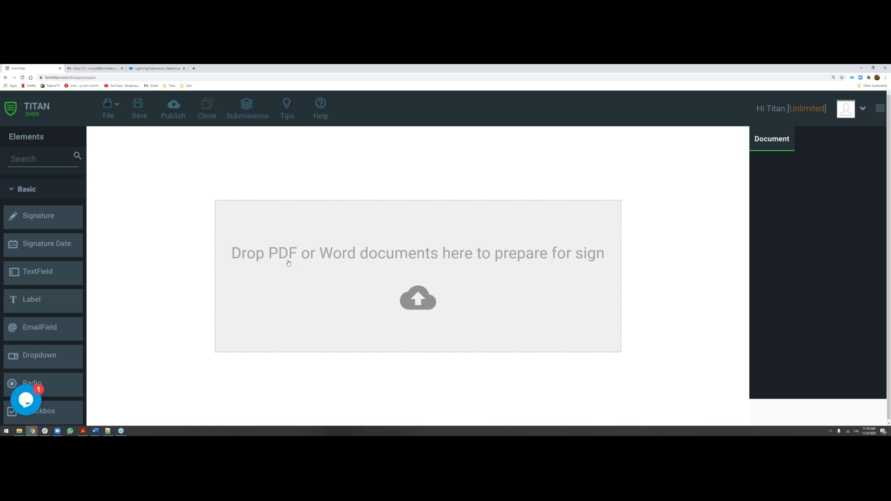
left_click(418, 298)
double_click(261, 108)
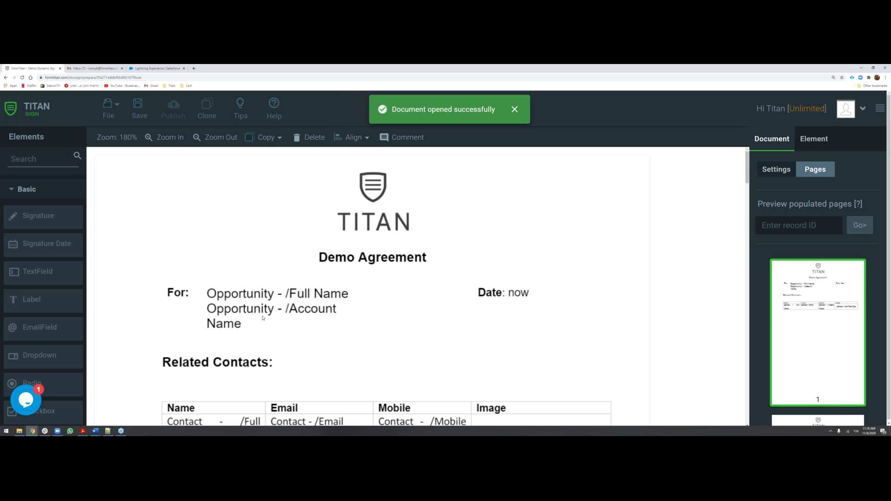
Review the agreement's pages, including the related contacts table, the opportunity products table and the signature section.
scroll(263, 319, "down", 3)
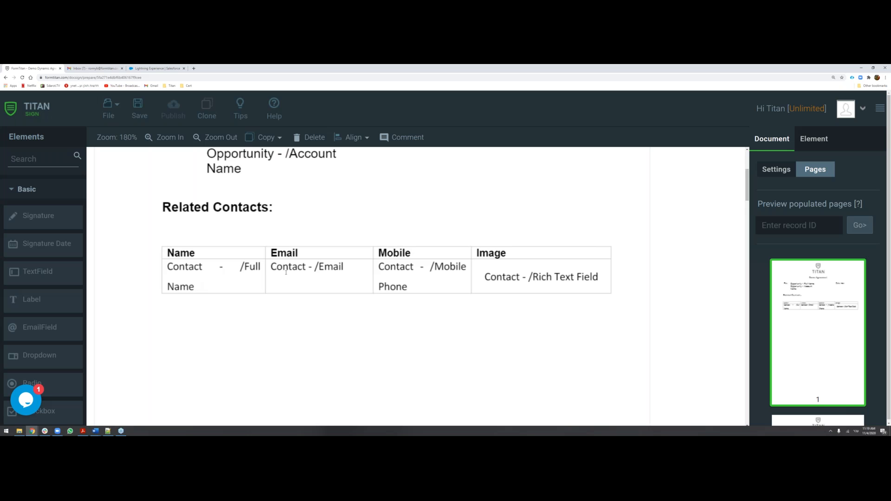
scroll(286, 273, "up", 2)
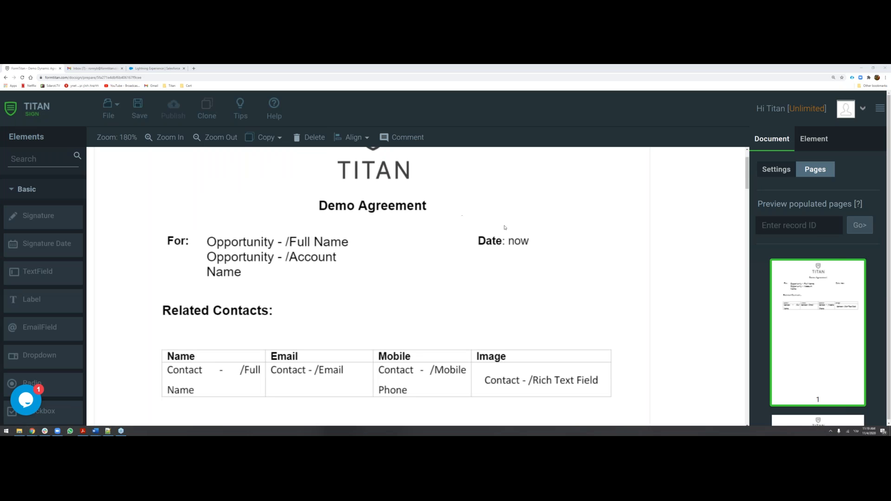
scroll(803, 298, "down", 4)
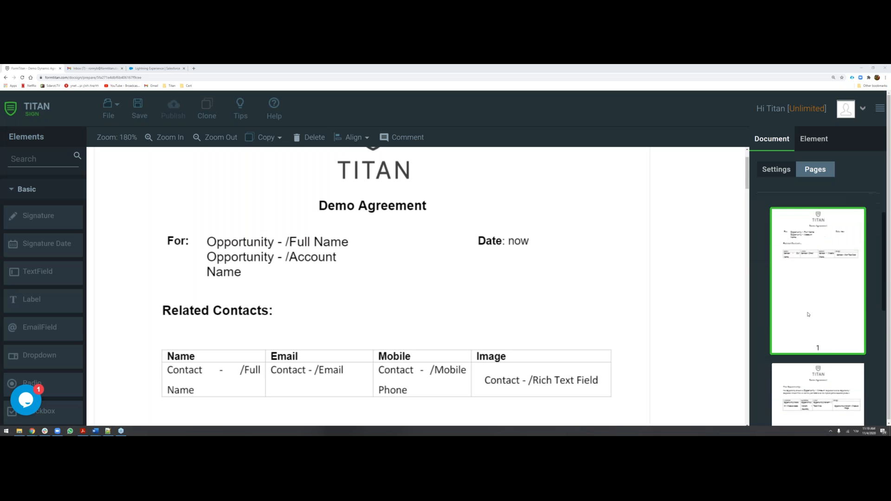
scroll(813, 288, "down", 2)
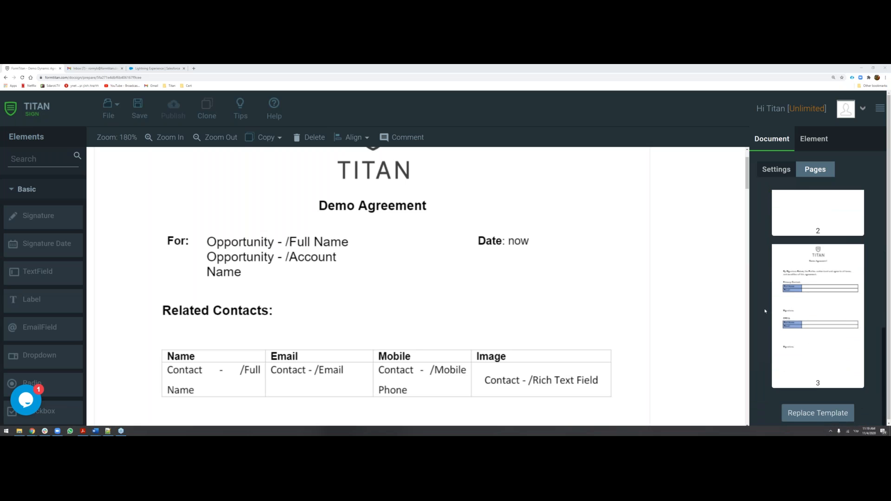
scroll(344, 316, "down", 10)
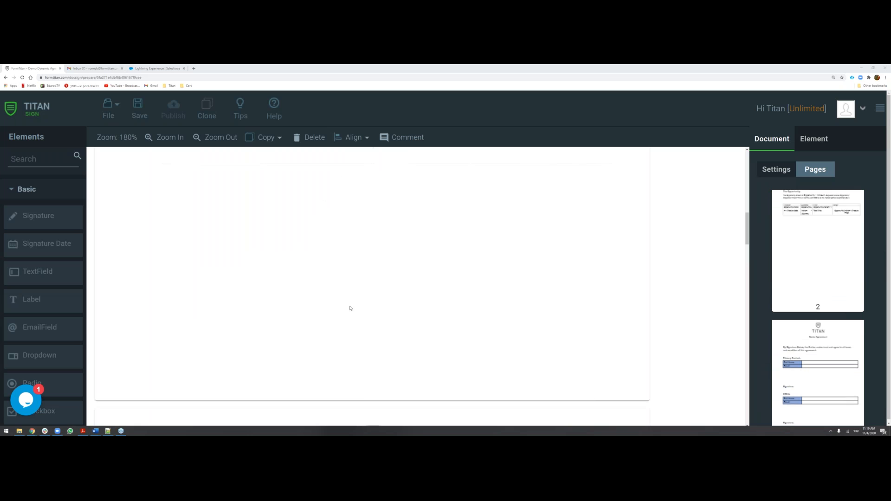
scroll(347, 317, "down", 5)
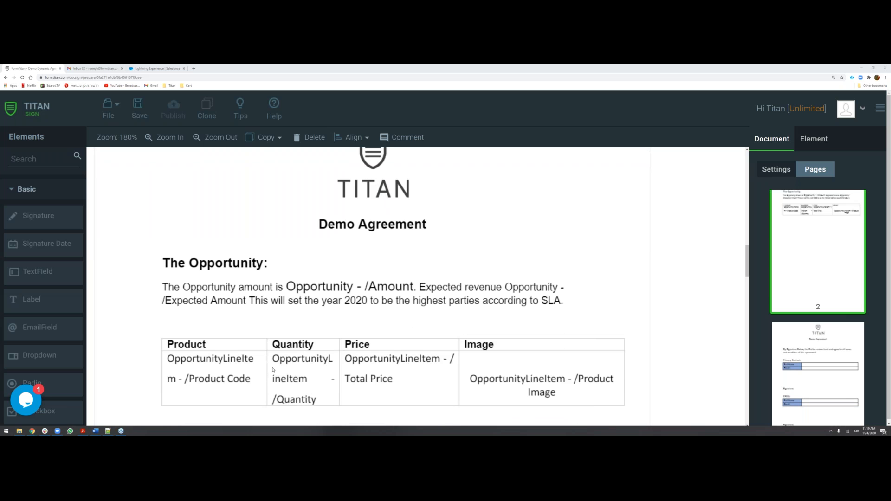
scroll(271, 343, "down", 3)
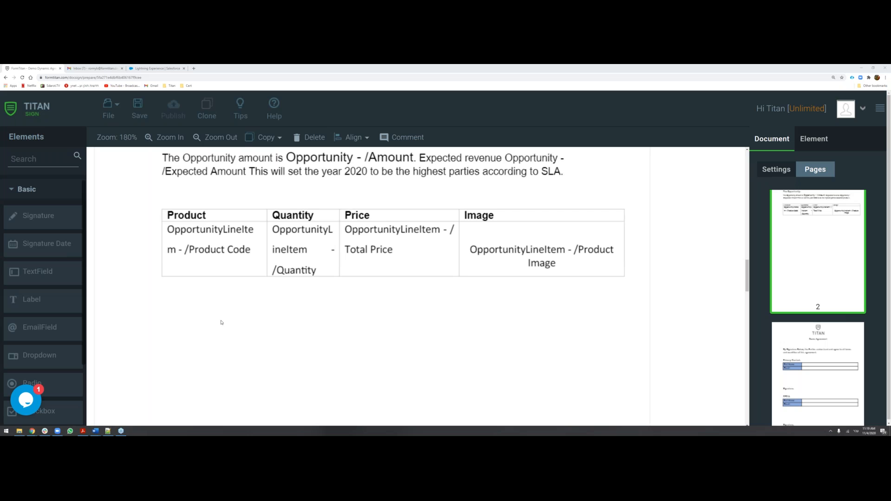
scroll(222, 322, "down", 5)
scroll(221, 322, "down", 6)
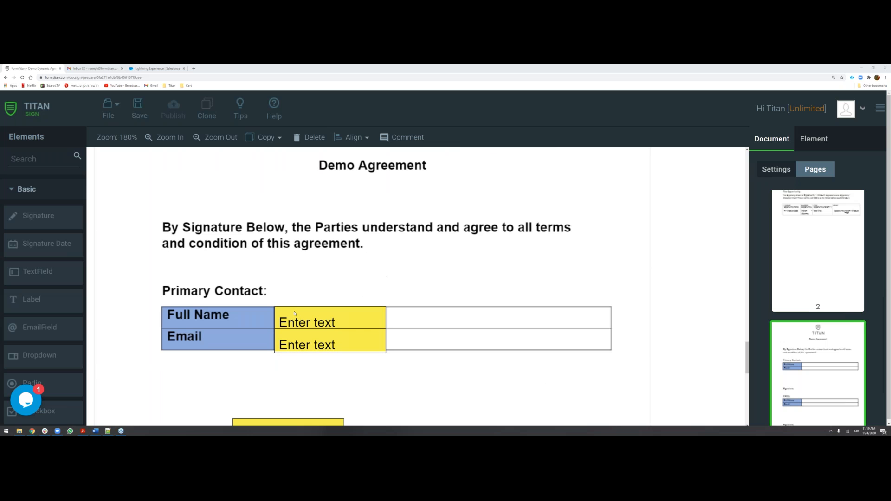
scroll(295, 312, "down", 1)
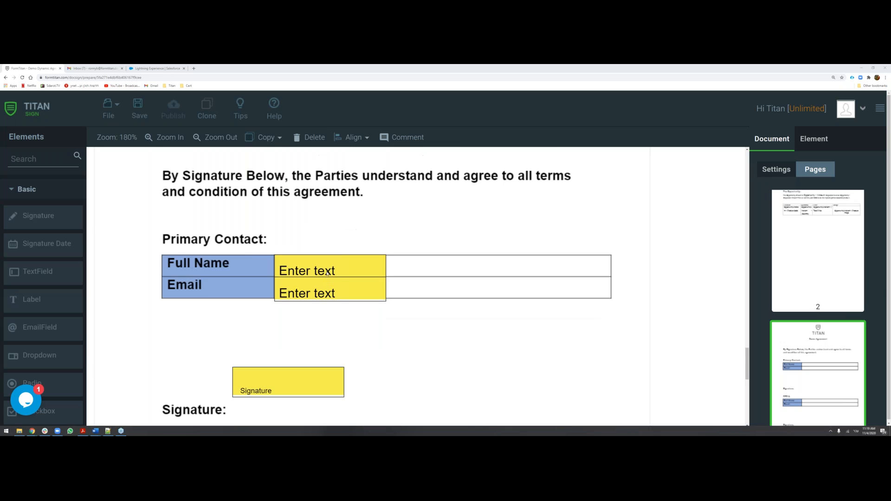
Move the primary contact's signature field down so it sits beside its Signature label.
left_click(326, 296)
left_click(326, 320)
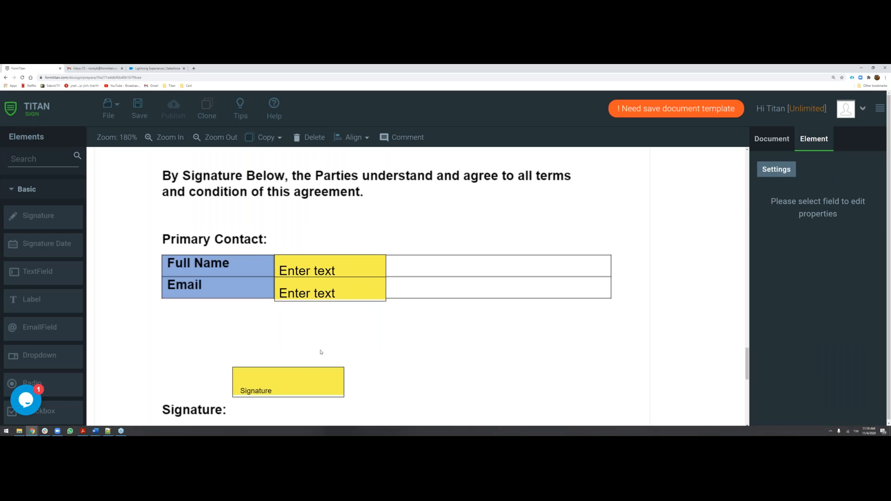
left_click_drag(312, 387, 314, 404)
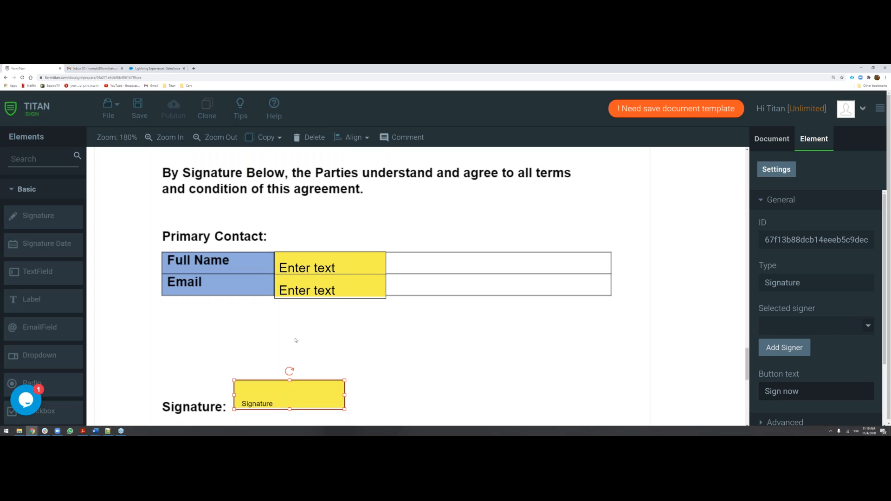
scroll(295, 340, "down", 1)
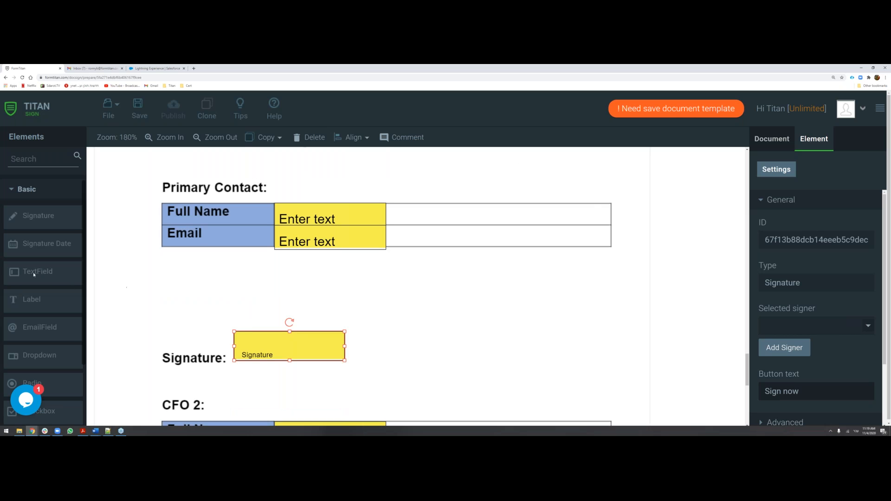
left_click(260, 290)
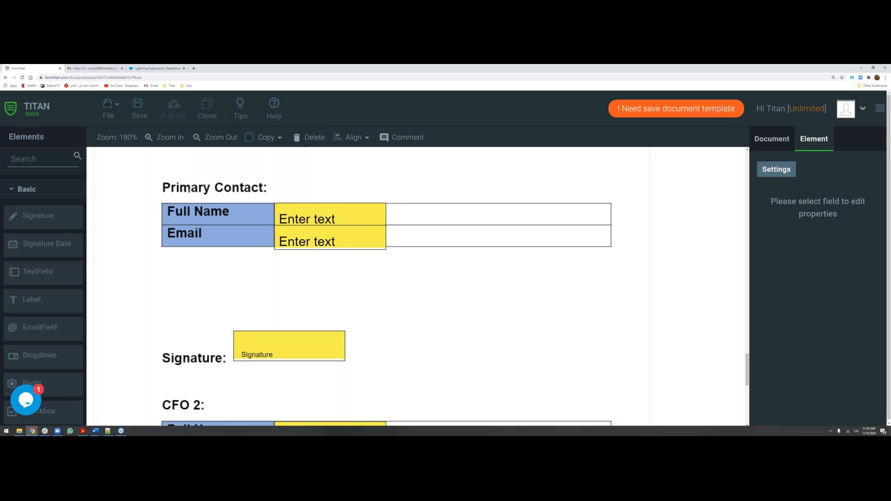
scroll(184, 222, "down", 1)
scroll(186, 199, "up", 1)
left_click(286, 350)
Move the CFO 2 signature field down so it sits beside its Signature label.
scroll(196, 324, "down", 2)
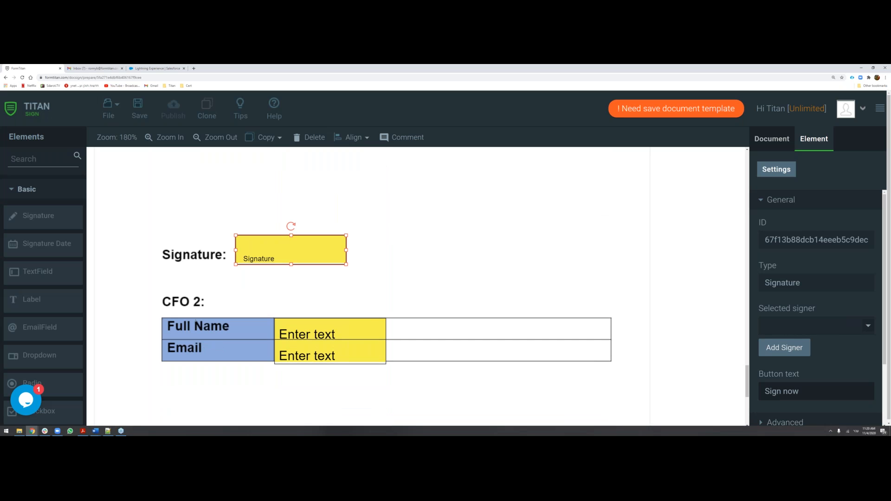
scroll(332, 279, "down", 1)
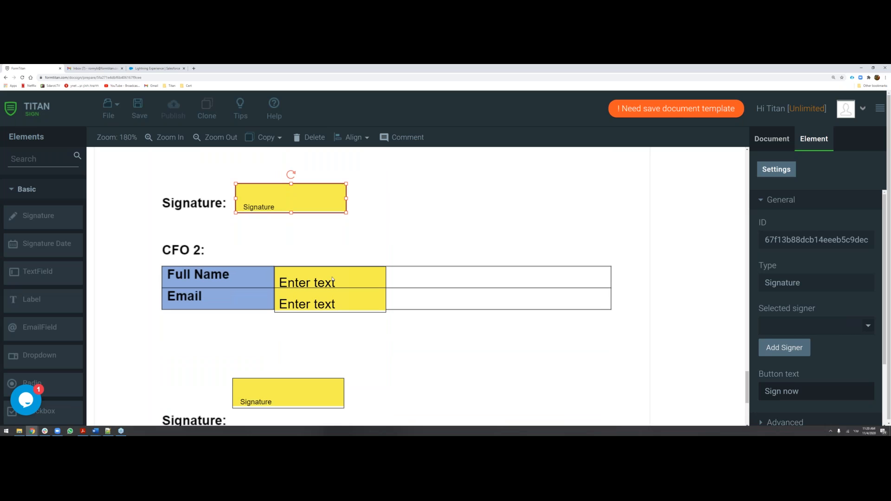
scroll(336, 300, "down", 1)
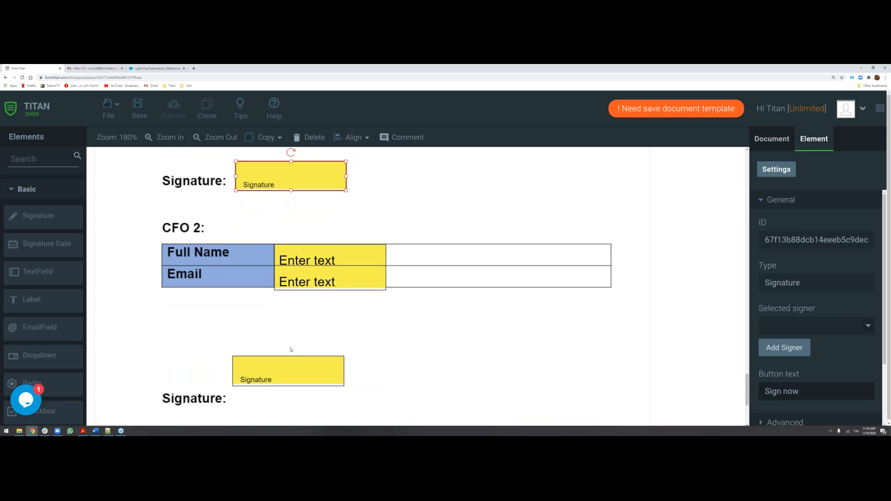
left_click(281, 370)
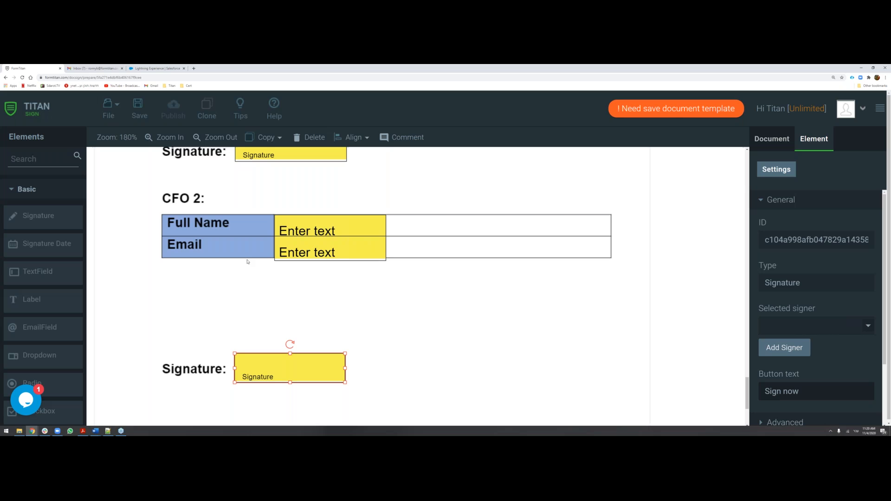
left_click(273, 299)
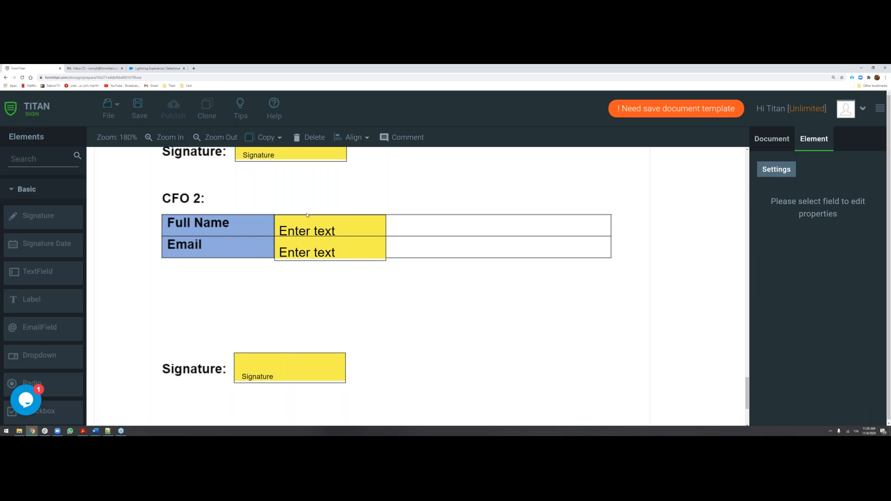
Select the primary contact's Full Name field and open the Document access section of the document settings.
scroll(290, 299, "up", 1)
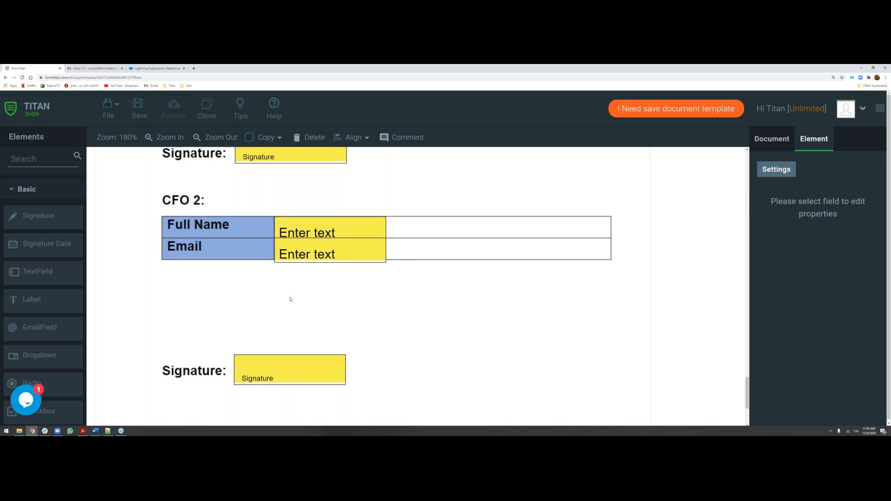
scroll(290, 299, "up", 1)
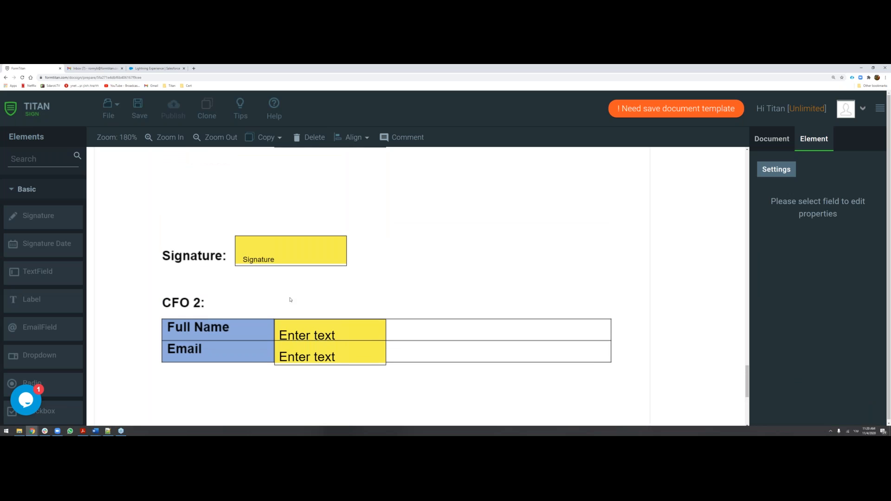
scroll(291, 300, "up", 1)
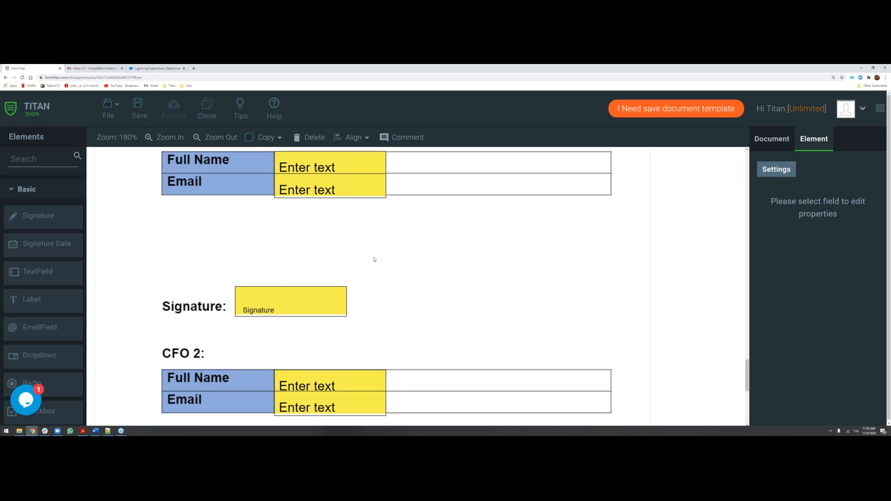
left_click(337, 169)
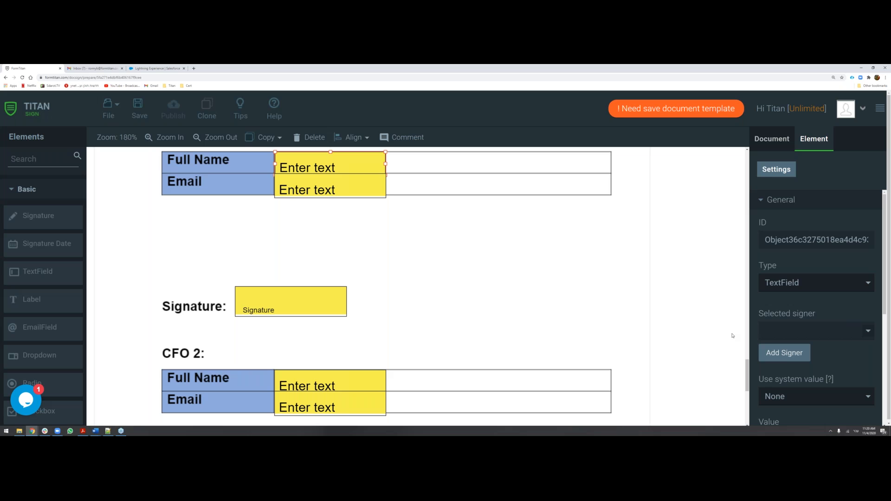
left_click(778, 142)
left_click(766, 205)
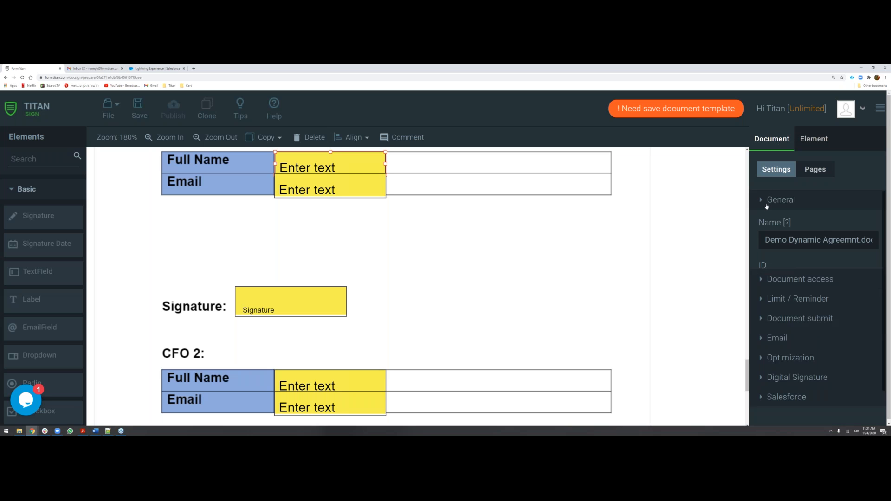
left_click(778, 222)
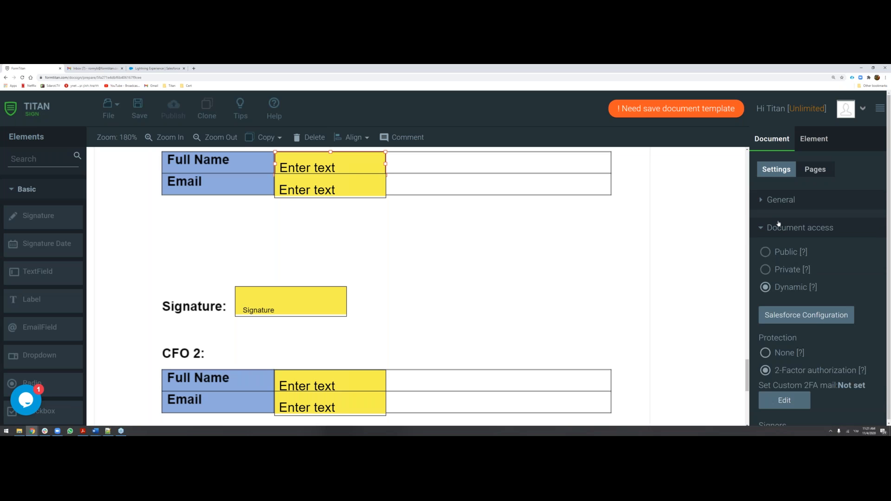
scroll(783, 246, "down", 1)
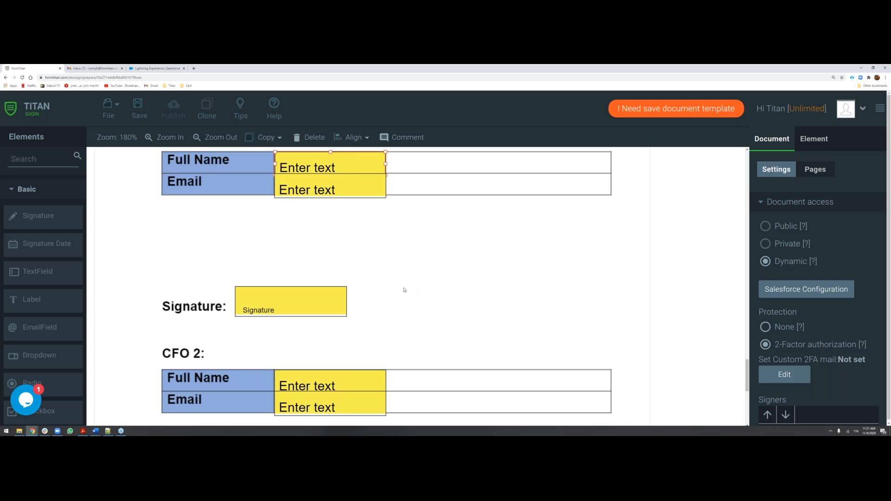
Open the Salesforce configuration for the dynamic document and select Opportunity as its object.
left_click(803, 289)
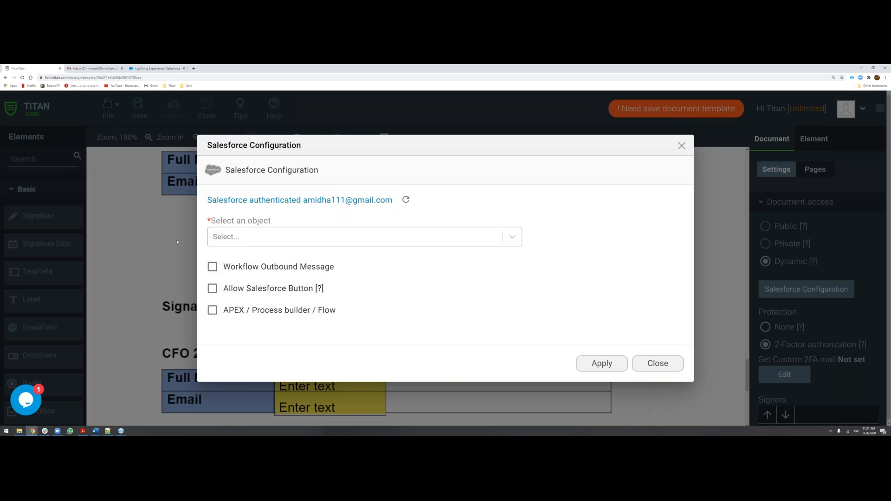
left_click(237, 245)
type("םפפ")
key("BackSpace")
key("BackSpace")
key("BackSpace")
key("alt+shift")
type("opp")
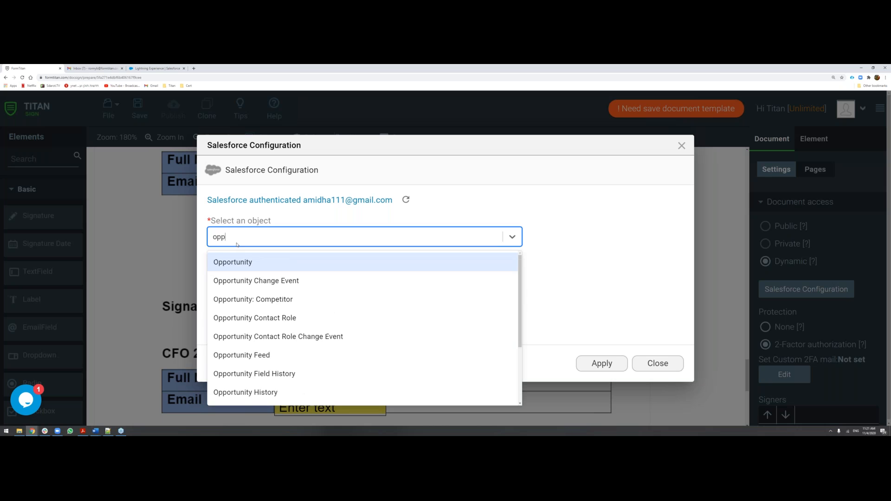
key("Return")
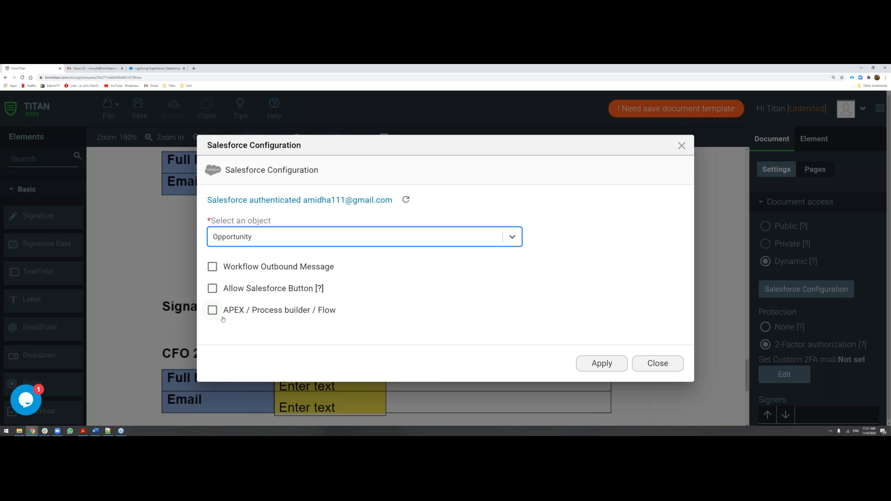
Enable Allow Salesforce Button and apply the Salesforce configuration.
left_click(213, 288)
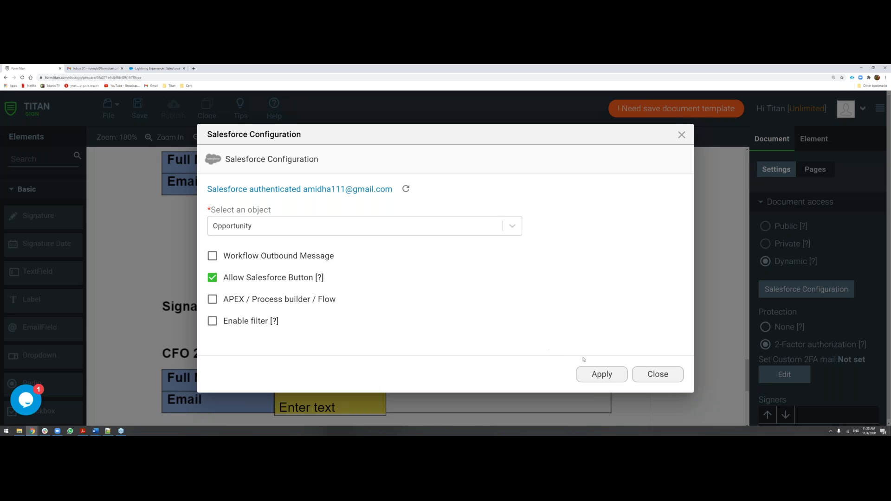
left_click(597, 374)
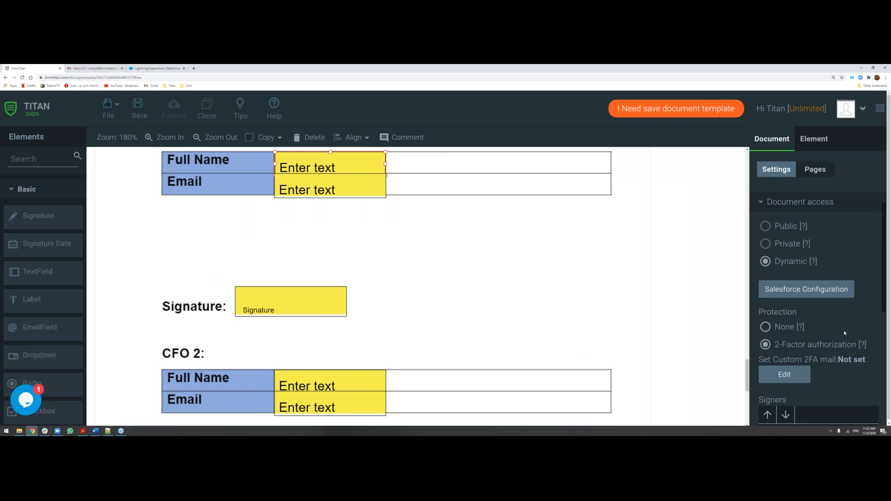
scroll(830, 329, "down", 2)
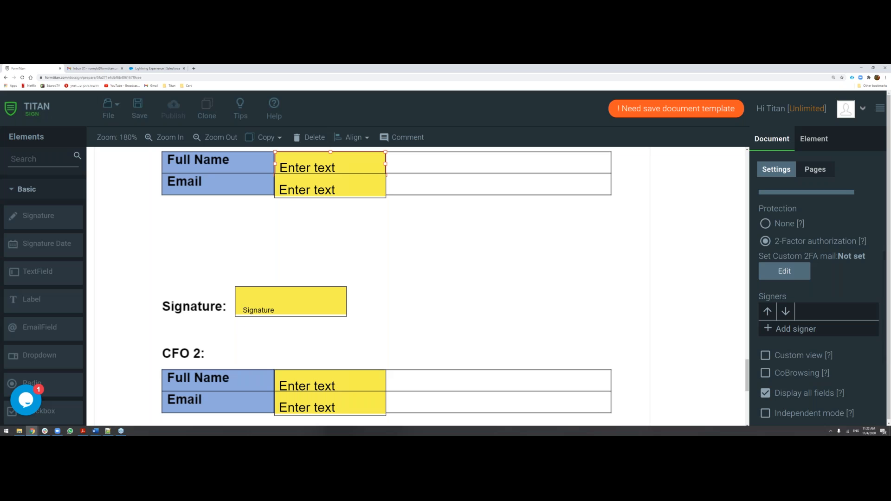
Add a signer named First Signee to the document's signers.
left_click(791, 329)
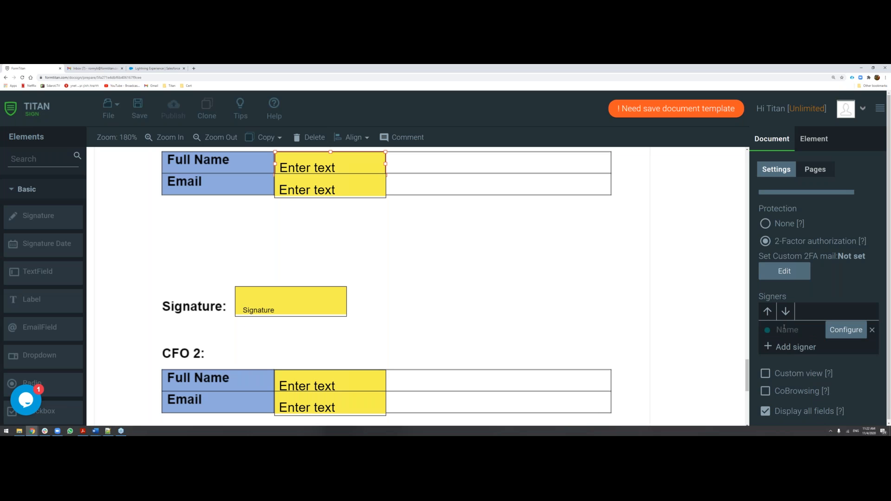
type("First Signee")
scroll(789, 305, "up", 2)
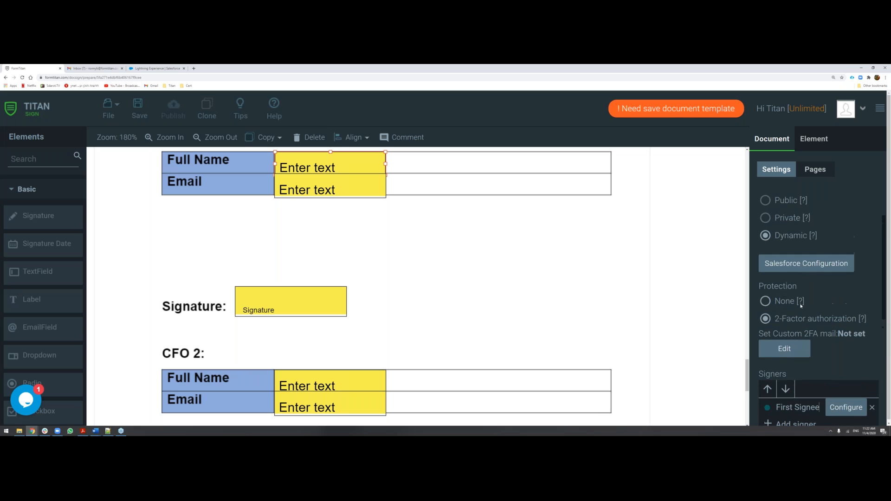
scroll(783, 308, "down", 2)
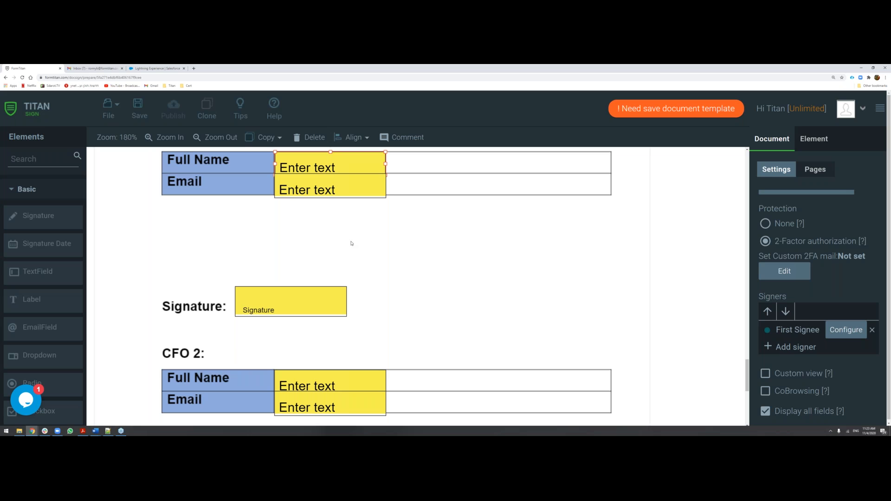
Add another signer named Second and open the Salesforce configuration of First Signee.
left_click(788, 348)
left_click(785, 349)
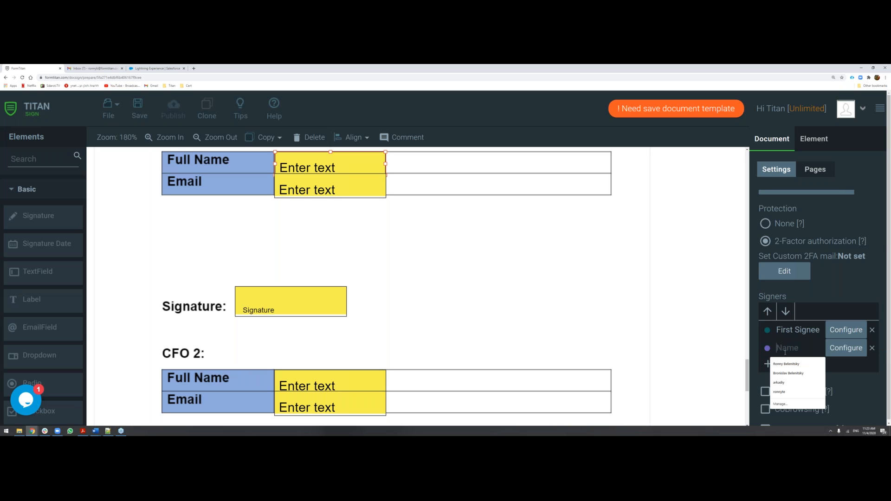
type("Second")
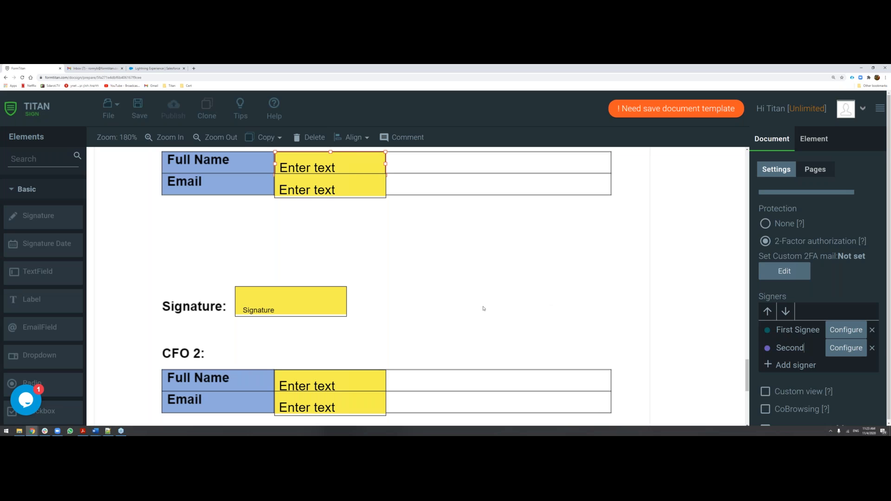
left_click(841, 333)
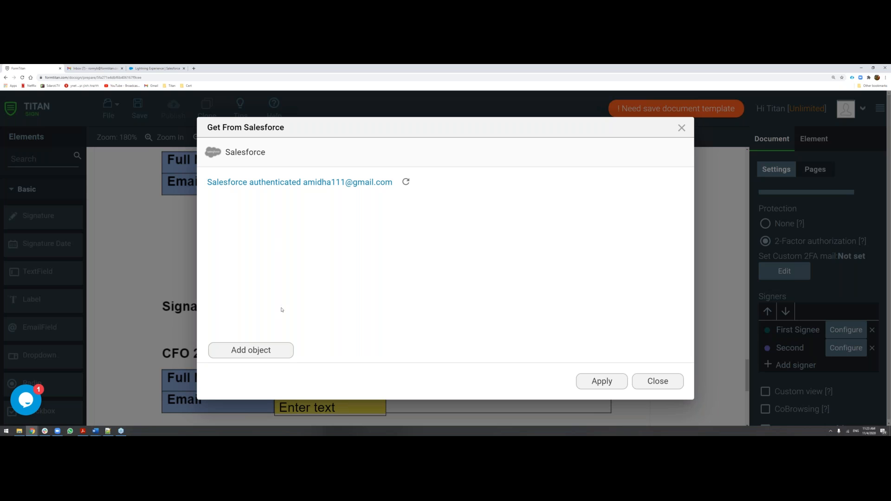
left_click(274, 351)
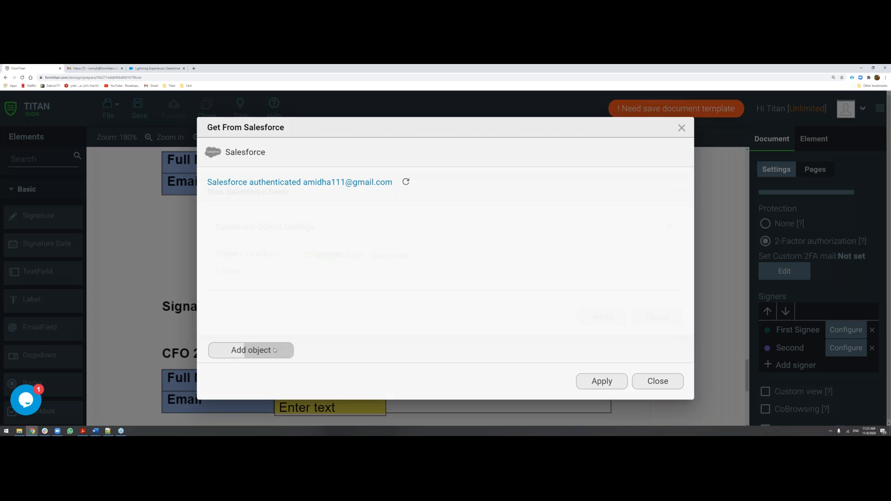
left_click(278, 273)
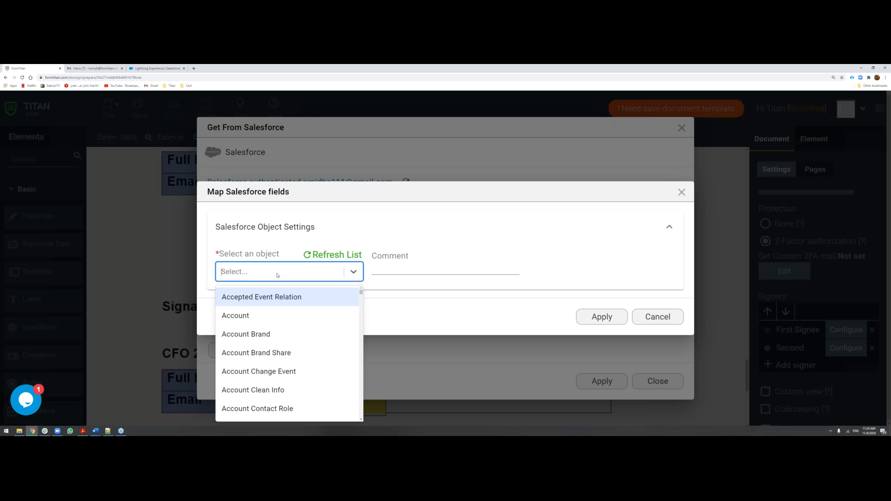
type("contact")
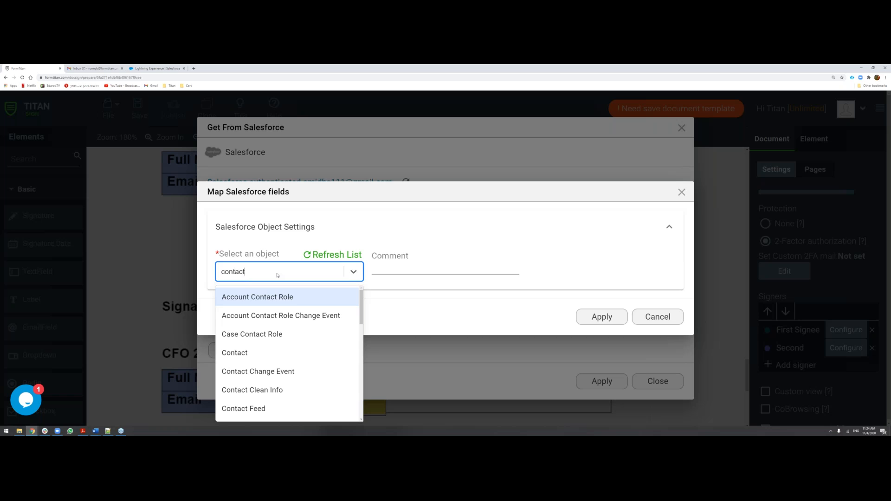
left_click(281, 353)
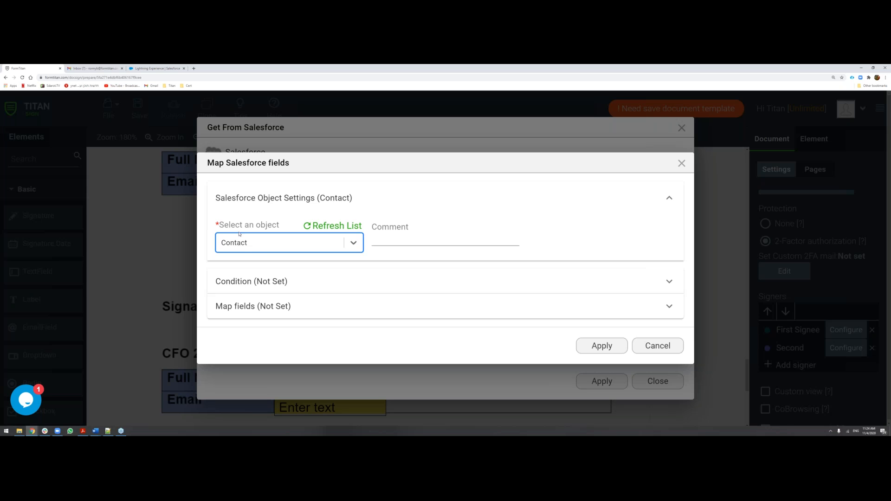
left_click(265, 286)
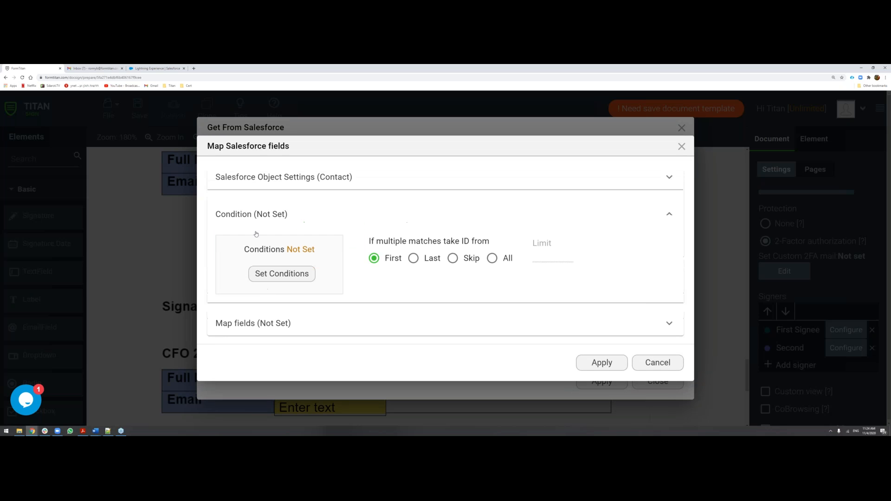
left_click(276, 273)
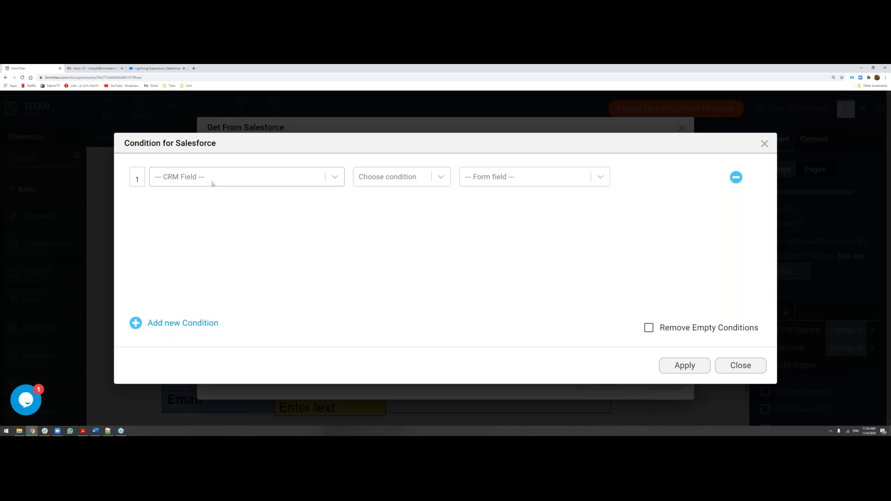
left_click(216, 181)
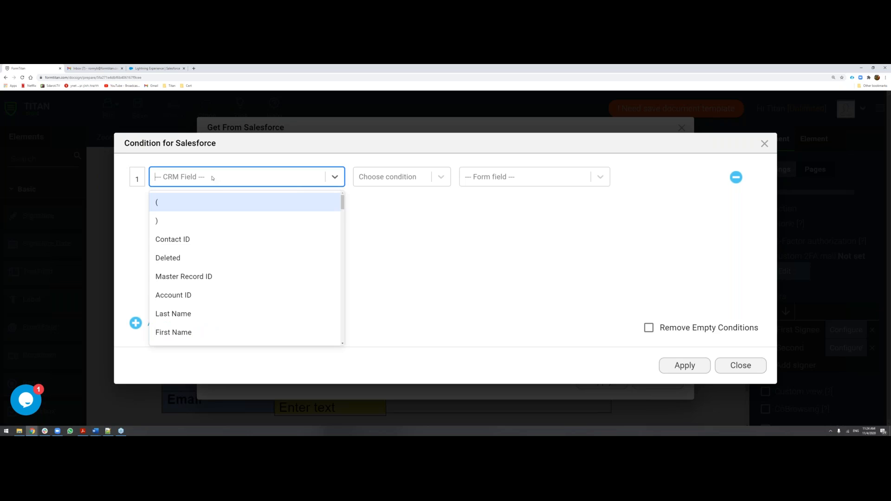
left_click(171, 239)
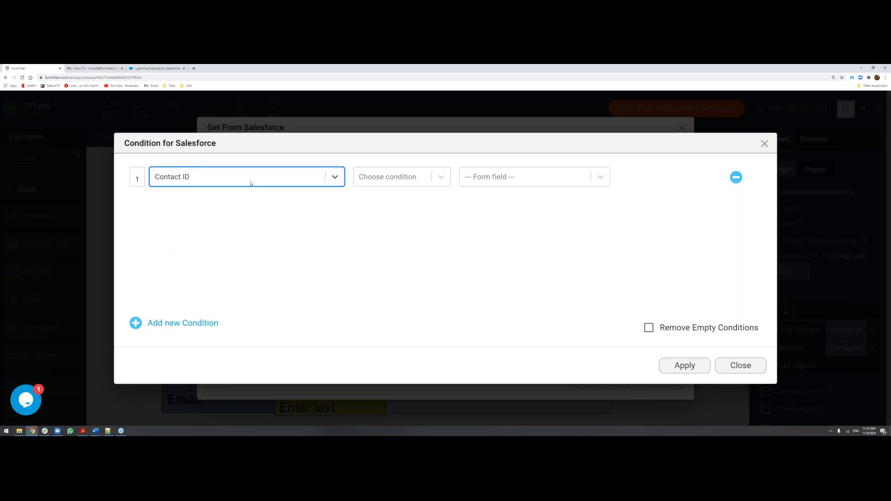
left_click(371, 178)
left_click(371, 219)
left_click(486, 181)
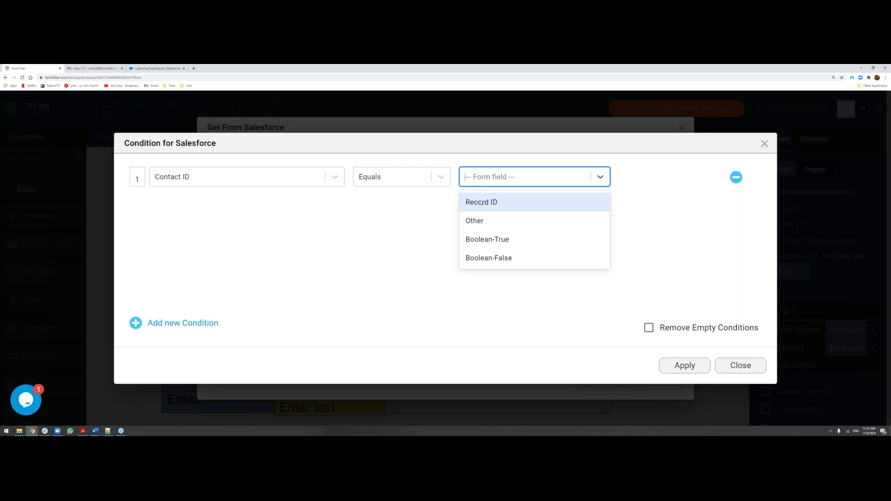
left_click(482, 203)
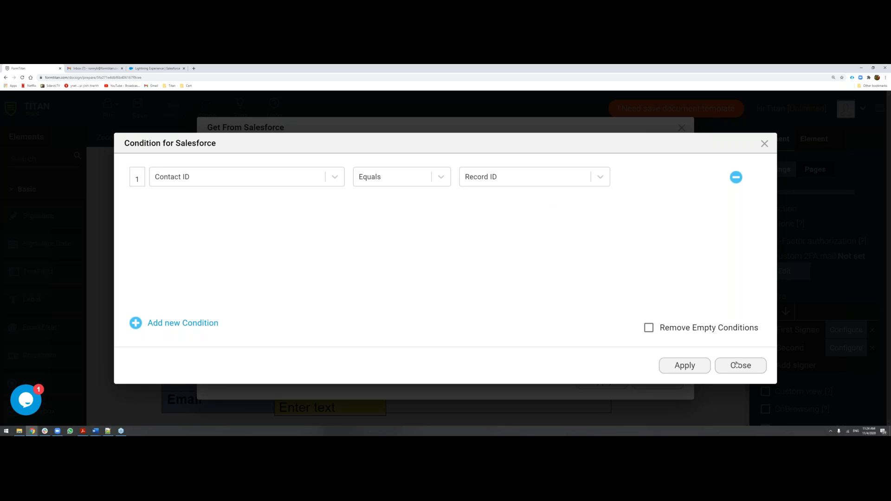
left_click(764, 144)
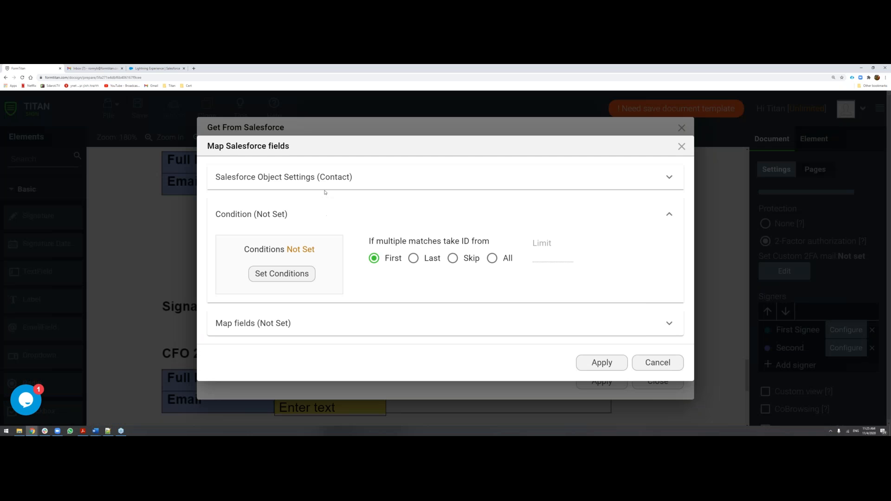
left_click(670, 368)
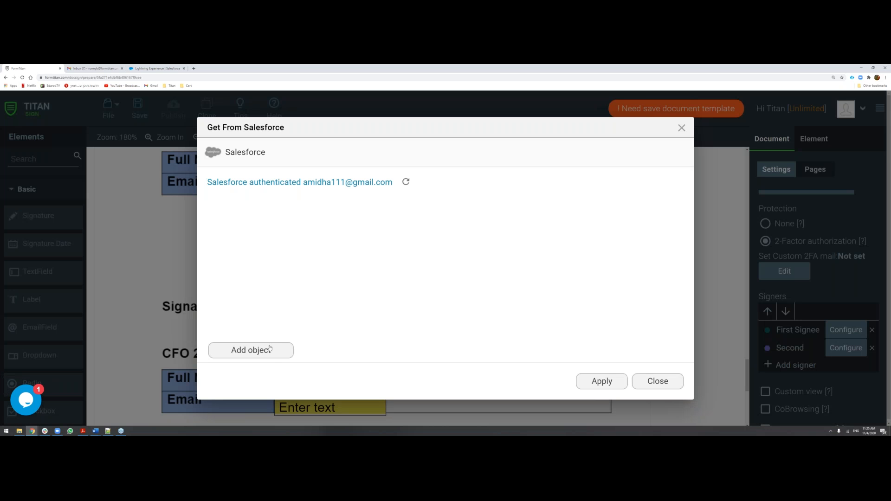
Add a Salesforce object mapping for First Signee with Opportunity as its object.
left_click(270, 350)
left_click(279, 276)
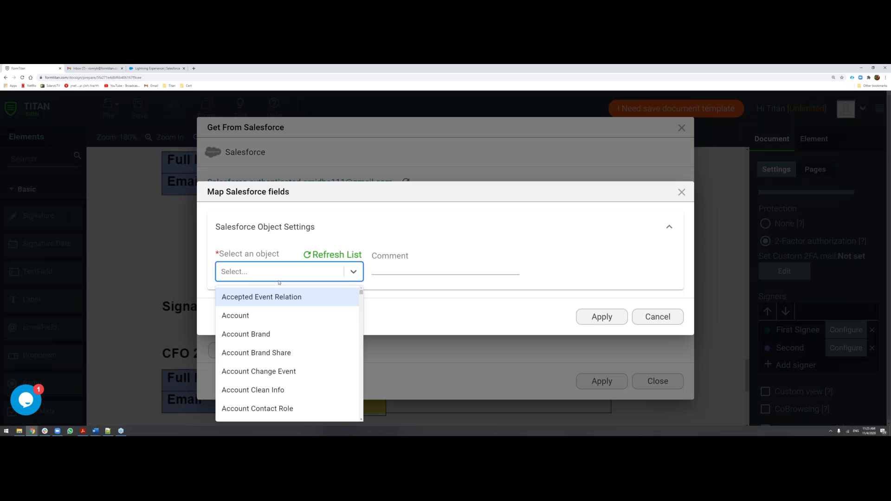
type("opp")
key("Return")
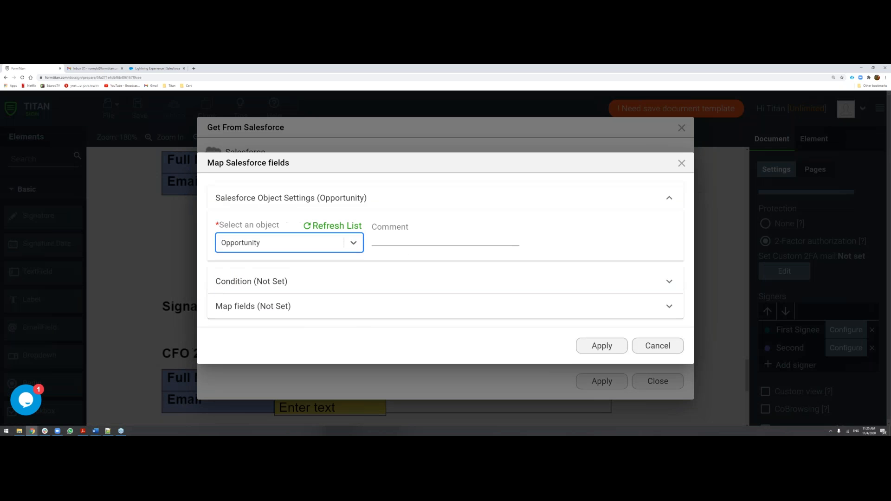
Set the Opportunity condition to Opportunity ID Equals Record ID and apply the object mapping.
left_click(292, 279)
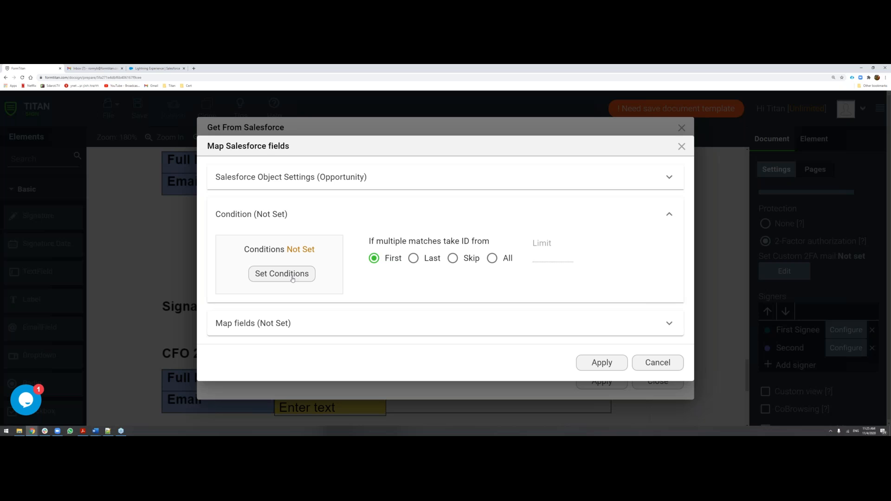
left_click(292, 274)
left_click(222, 176)
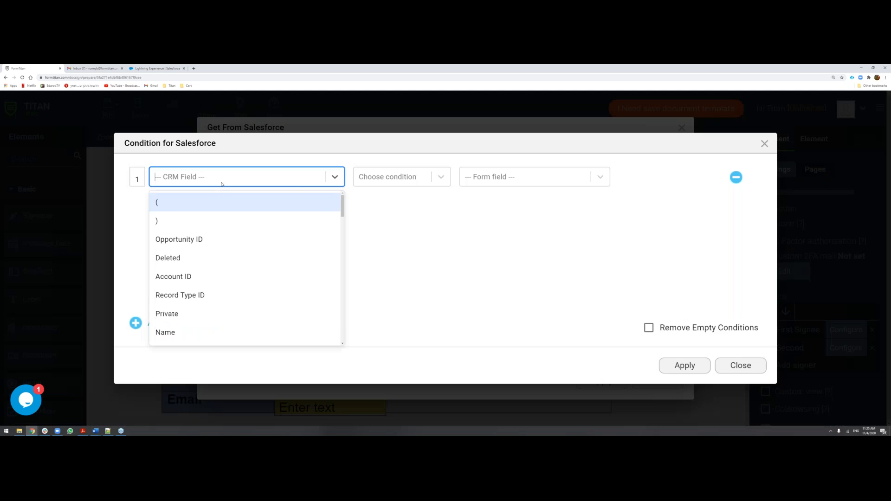
left_click(186, 239)
left_click(480, 176)
left_click(482, 202)
left_click(394, 177)
left_click(376, 221)
left_click(678, 366)
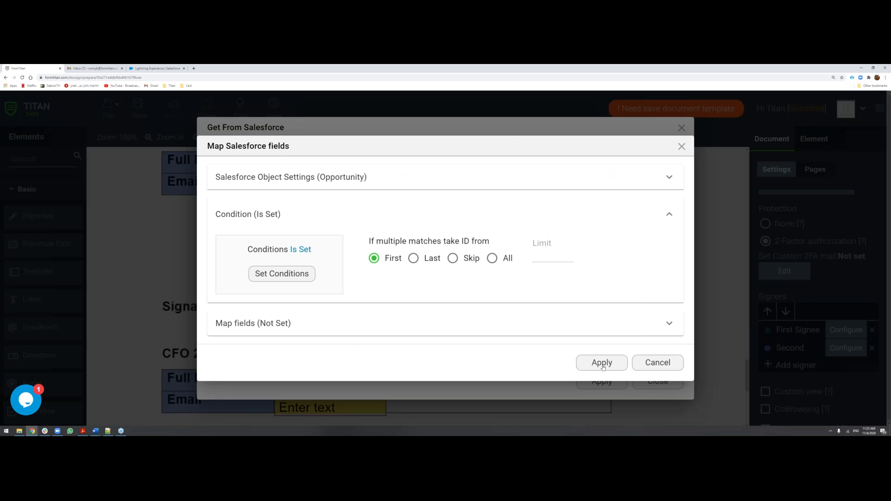
left_click(603, 364)
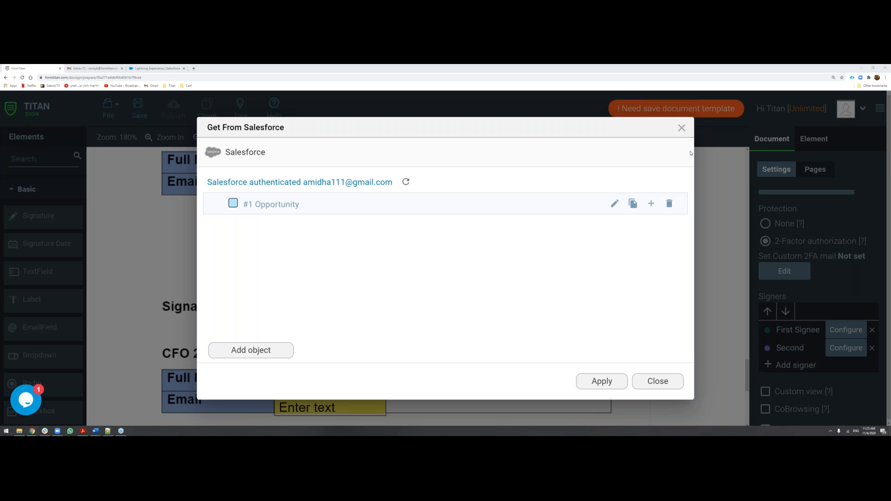
Add a child object under #1 Opportunity and choose Contact as its Salesforce object.
left_click(651, 203)
left_click(335, 271)
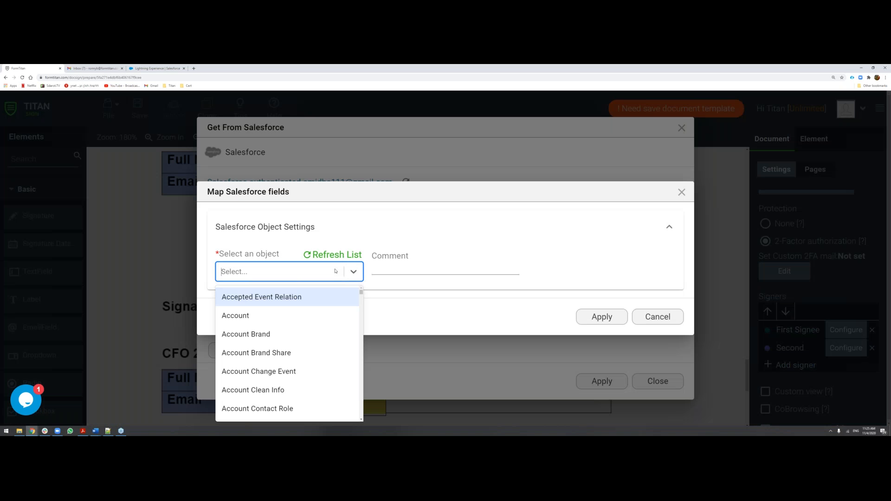
type("contact")
key("Down")
key("Down")
key("Down")
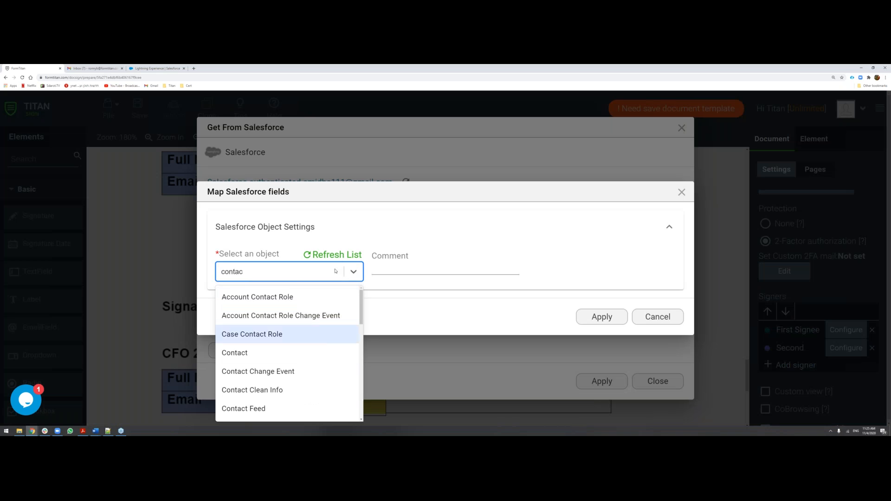
key("Return")
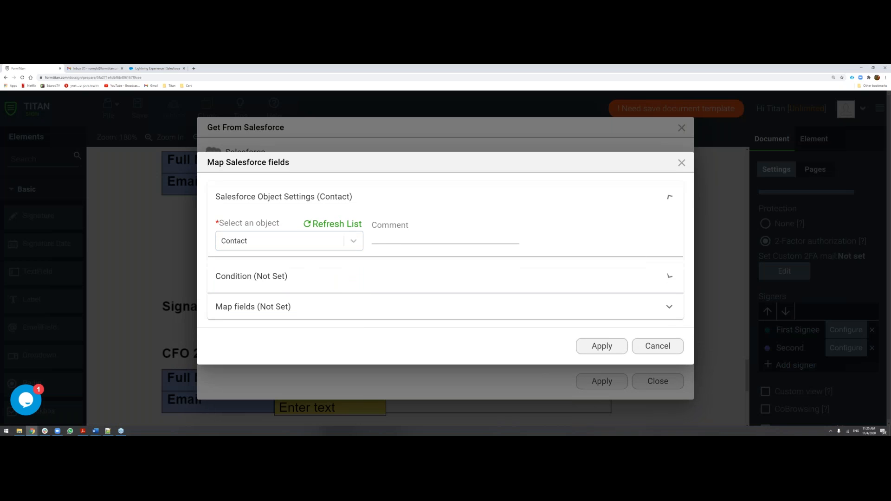
Set the child Contact's condition to Contact ID Equals #1. Opportunity Contact ID, apply the mapping, and expand the Opportunity entry.
left_click(285, 278)
left_click(285, 275)
left_click(241, 181)
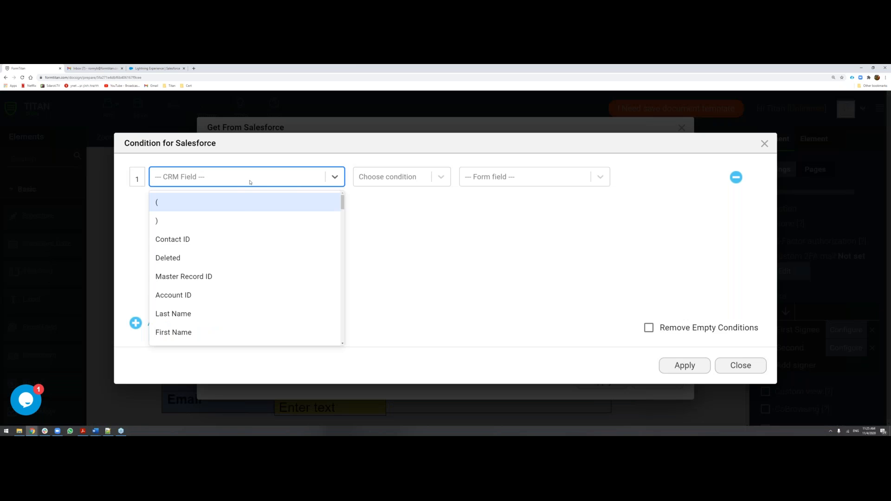
left_click(211, 239)
left_click(600, 177)
left_click(491, 203)
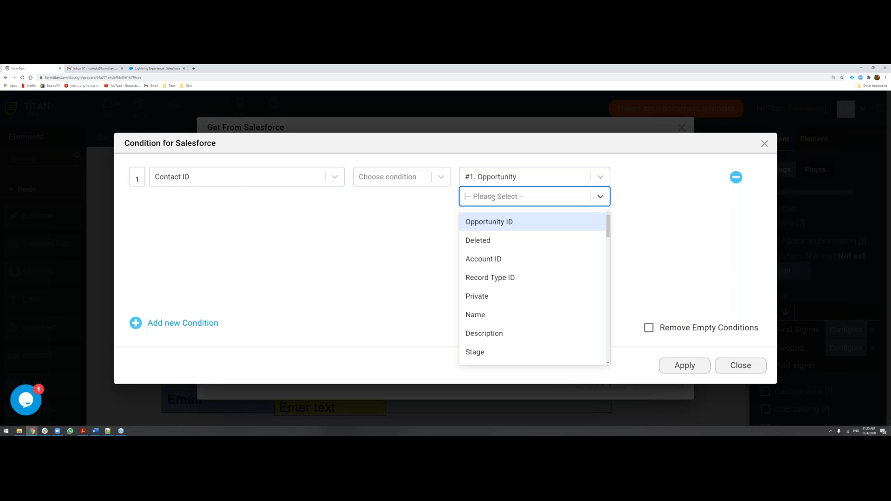
type("c")
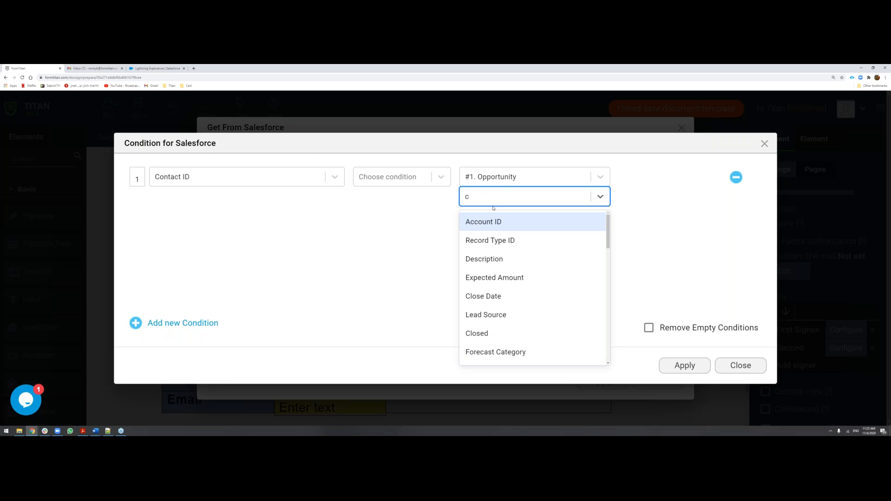
type("on")
key("Return")
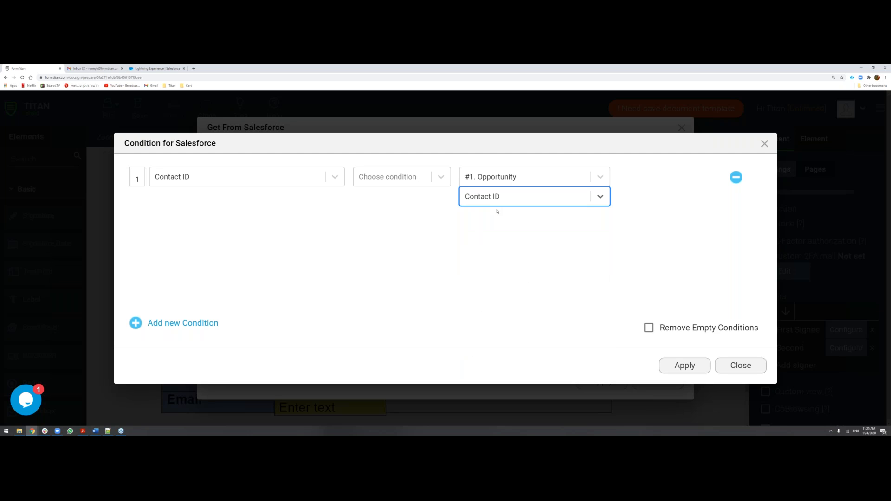
left_click(449, 185)
left_click(403, 223)
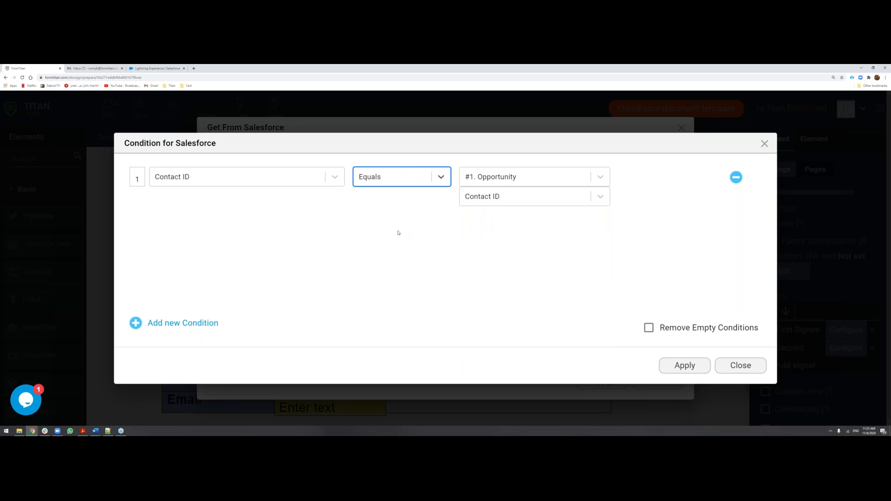
left_click(690, 368)
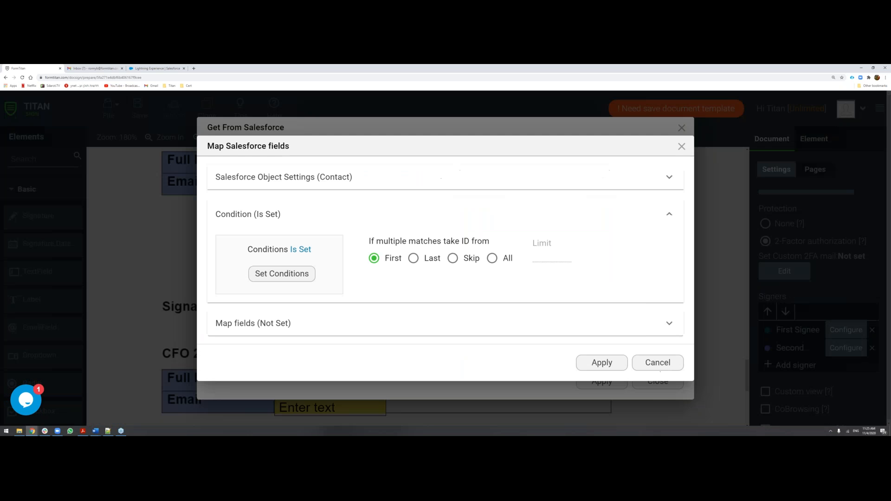
left_click(601, 364)
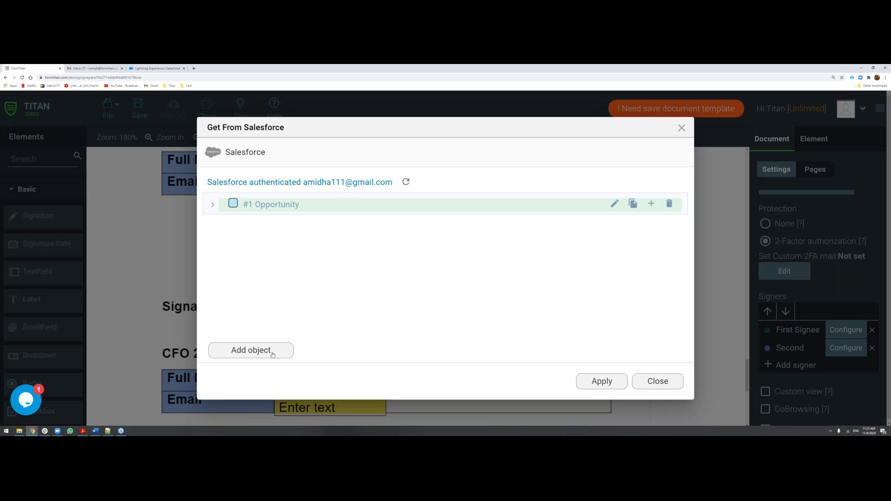
left_click(213, 205)
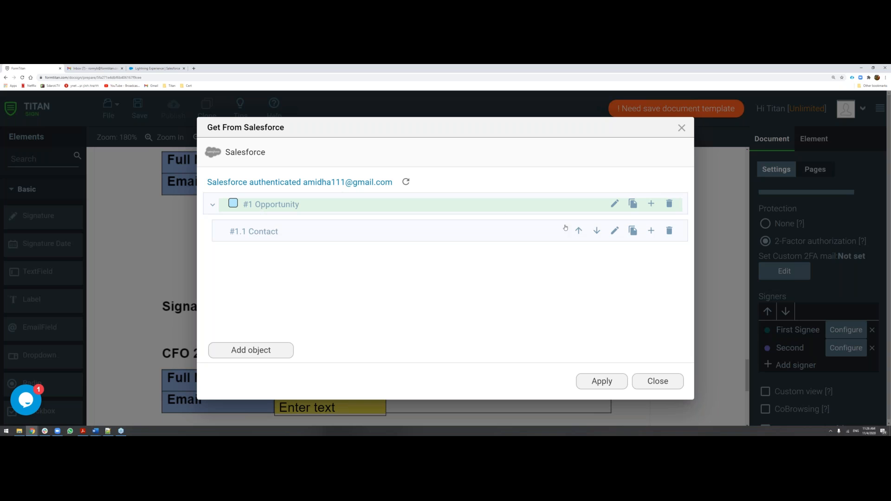
Map First Signee's First Name, Last Name and Email to the child Contact's First Name, Last Name and Email fields.
left_click(615, 231)
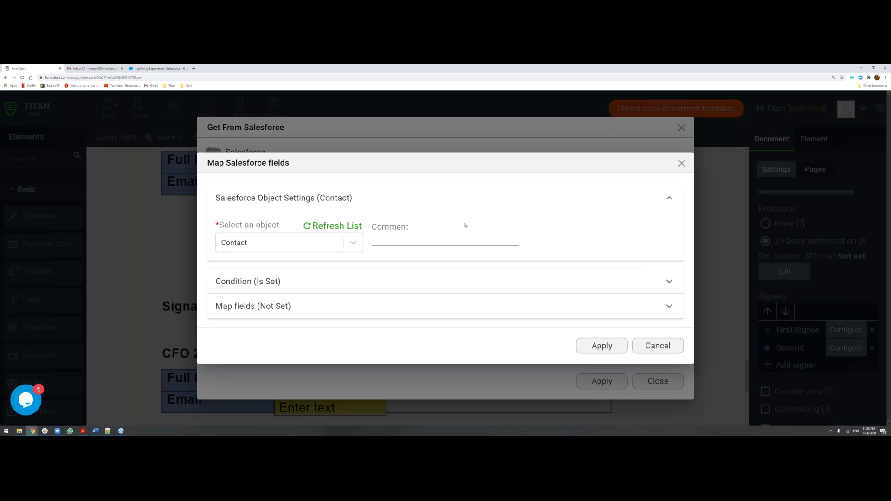
left_click(240, 307)
left_click(280, 303)
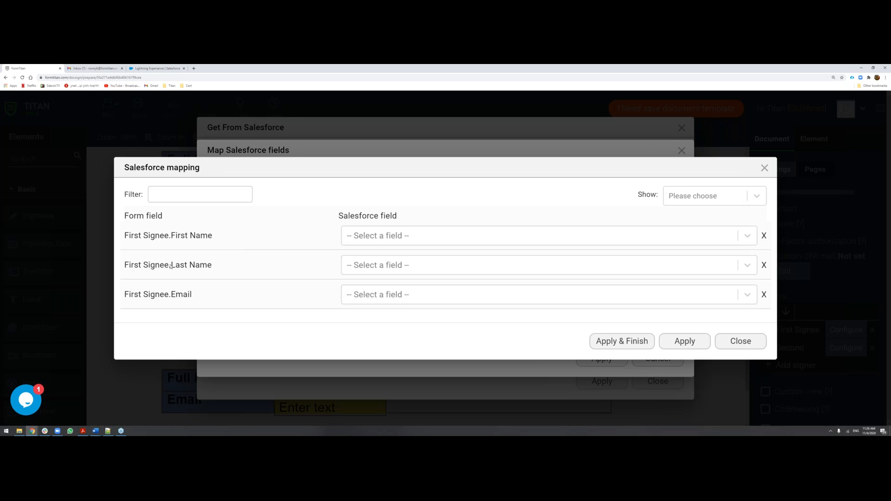
left_click(369, 240)
type("fir")
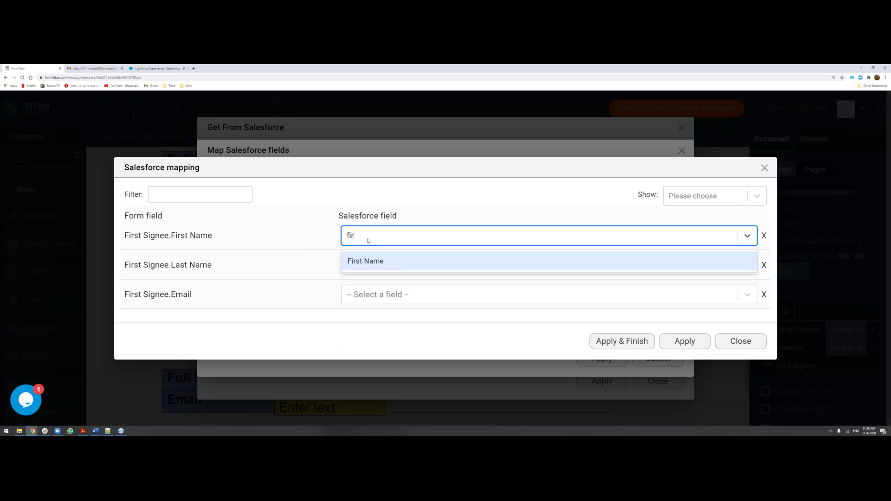
key("Return")
left_click(367, 263)
type("las")
key("Return")
left_click(370, 295)
type("em")
key("Return")
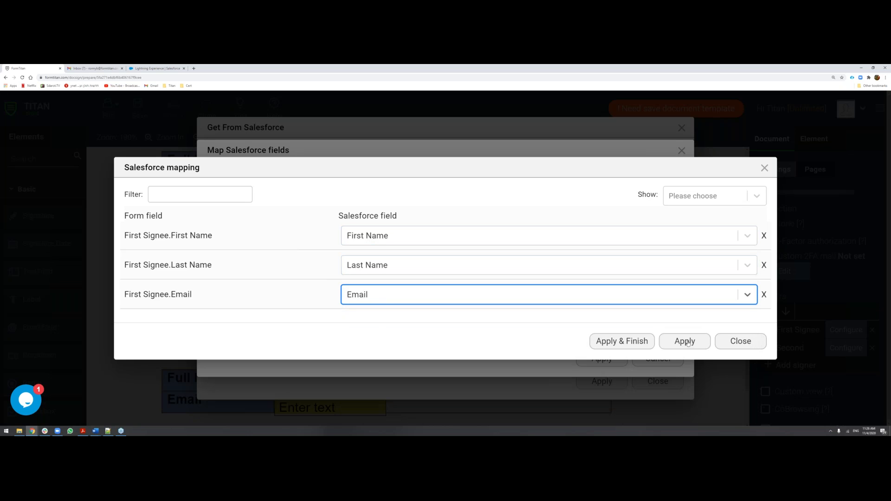
Apply the Contact field mapping and First Signee's Salesforce object configuration.
left_click(614, 341)
left_click(592, 362)
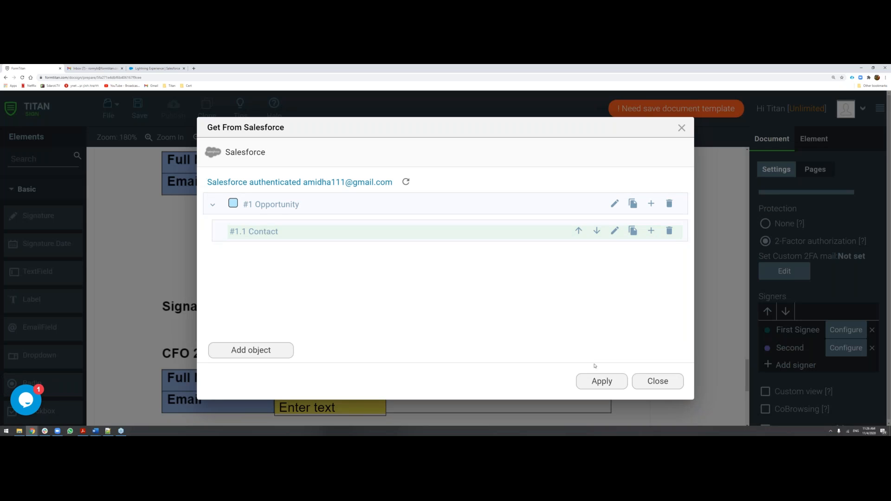
left_click(602, 381)
left_click_drag(802, 331, 788, 330)
left_click(788, 330)
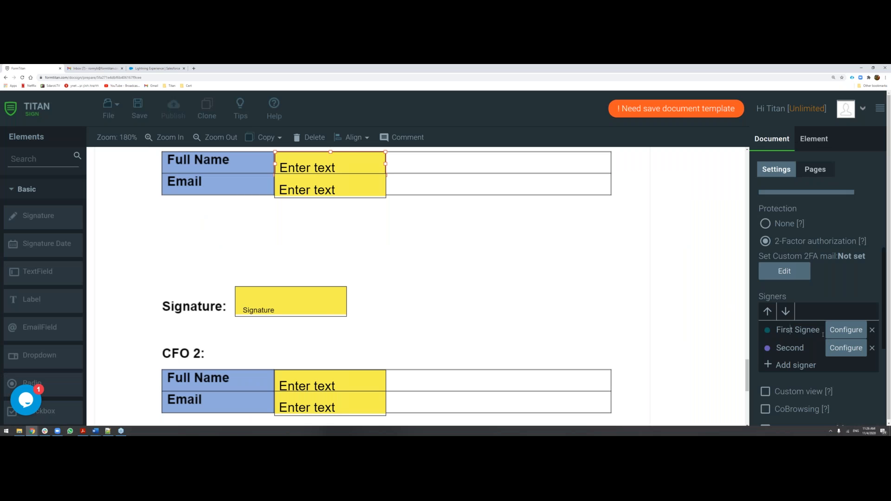
Add a Salesforce object mapping for the signer Second with Opportunity as its object.
left_click(845, 348)
left_click(263, 352)
left_click(276, 273)
type("oppo")
left_click(288, 297)
Set Second's Opportunity condition to Opportunity ID Equals Record ID and apply the object mapping.
left_click(307, 286)
left_click(292, 274)
left_click(226, 176)
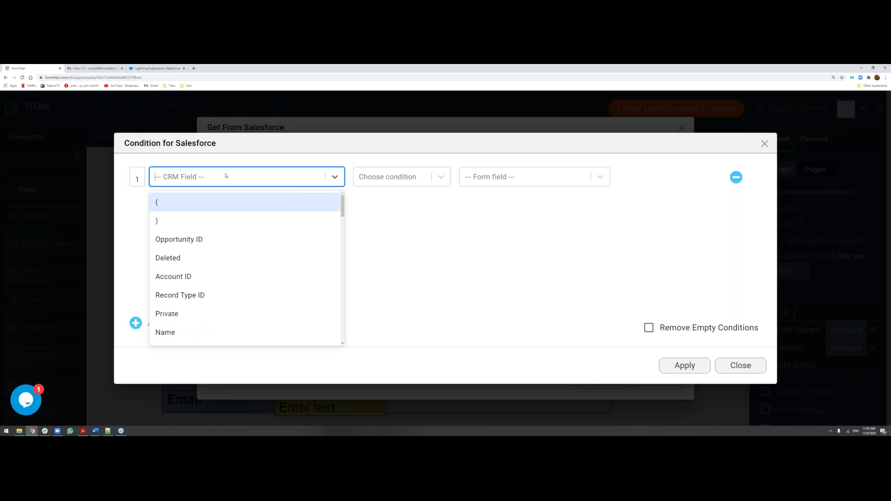
left_click(227, 238)
left_click(434, 180)
left_click(372, 221)
left_click(485, 176)
left_click(483, 201)
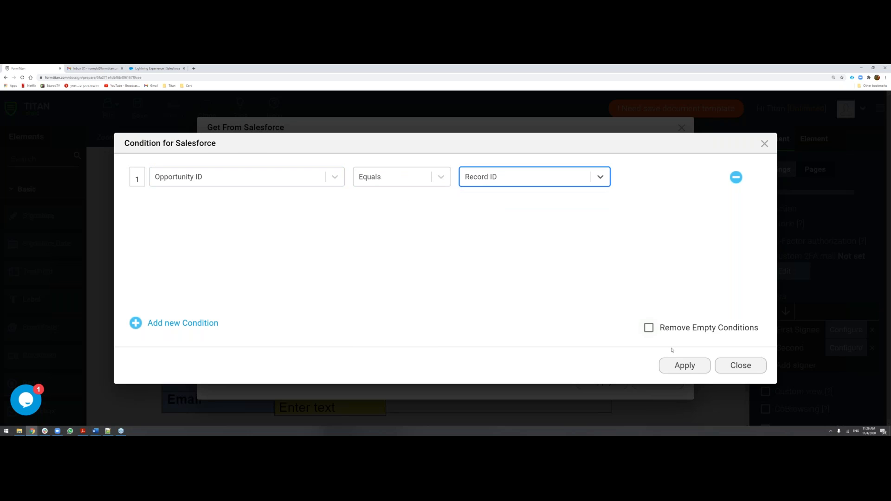
left_click(684, 371)
left_click(592, 363)
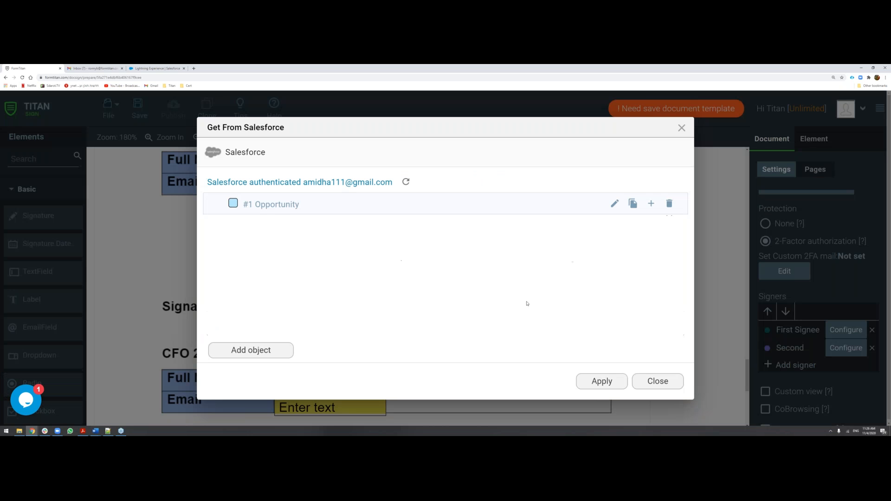
Add a child object under Second's #1 Opportunity and choose User as its Salesforce object.
left_click(651, 203)
left_click(322, 275)
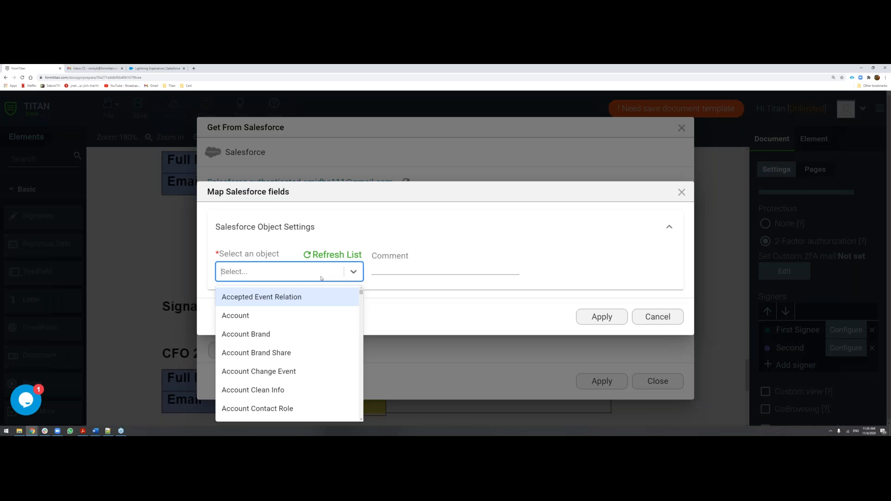
type("user")
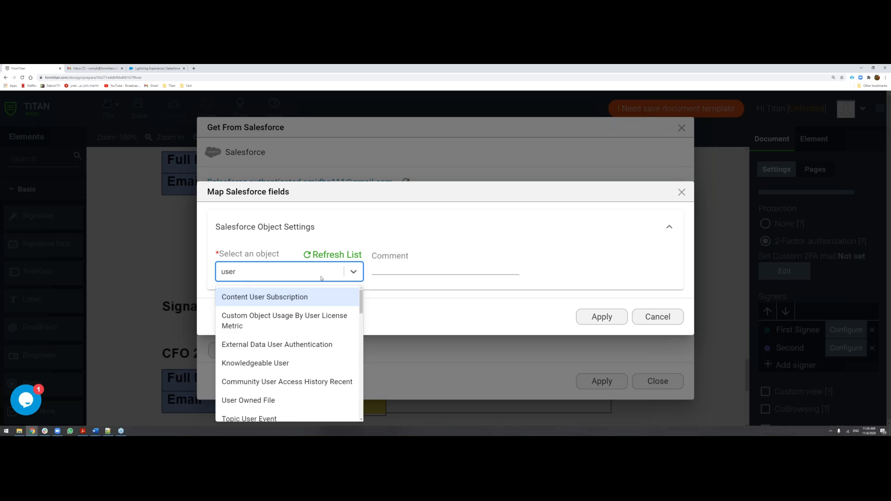
scroll(318, 346, "down", 1)
left_click(318, 383)
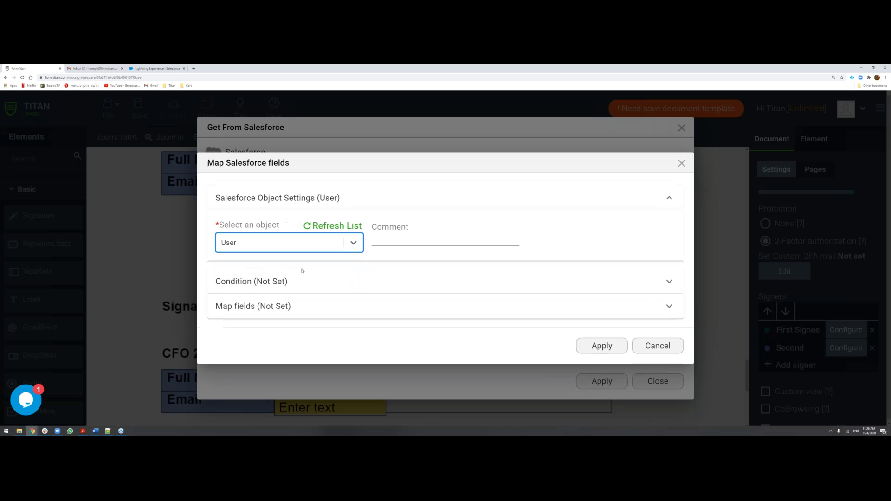
Set the child User's condition to User ID Equals #1. Opportunity Owner ID and apply the condition.
left_click(268, 286)
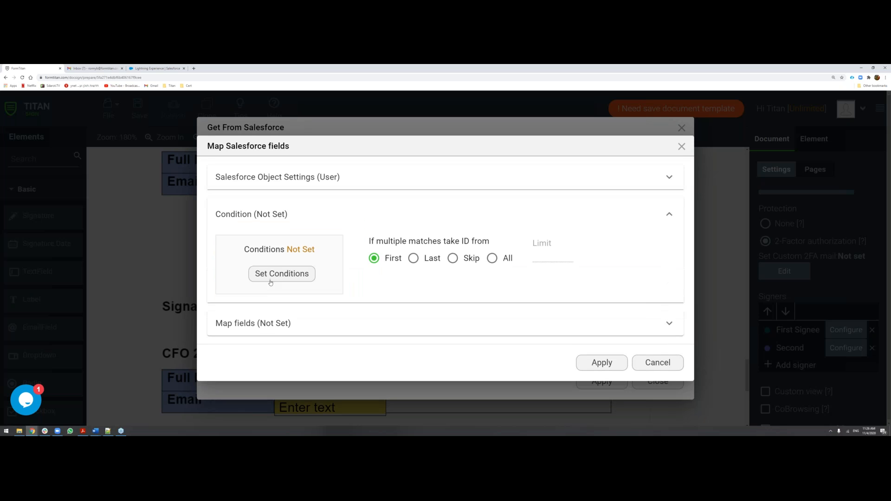
left_click(273, 275)
left_click(207, 180)
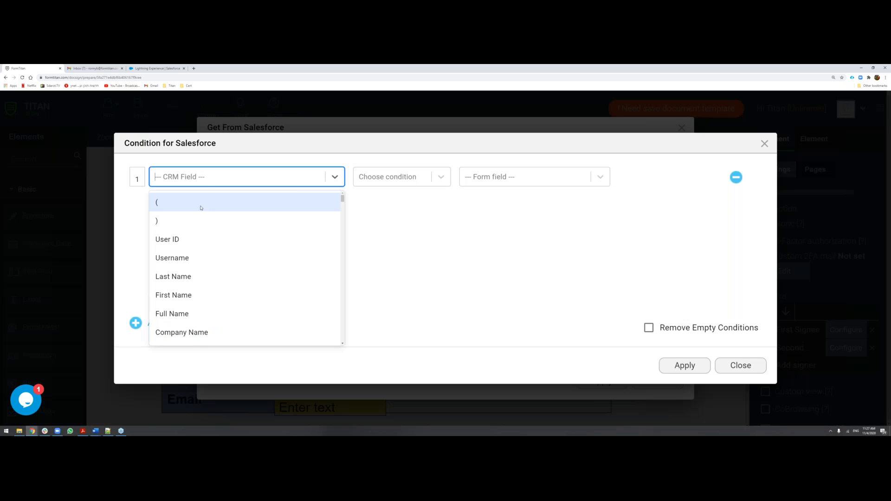
left_click(196, 239)
left_click(392, 176)
left_click(394, 219)
left_click(519, 180)
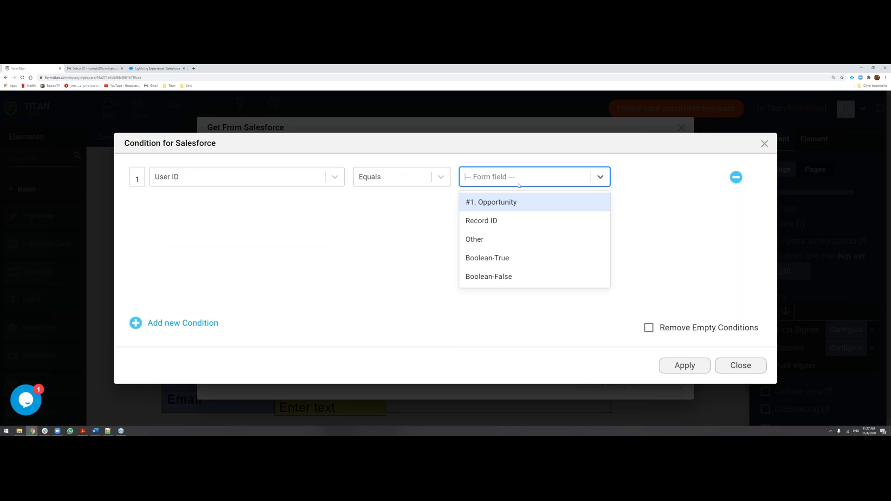
left_click(516, 200)
type("own")
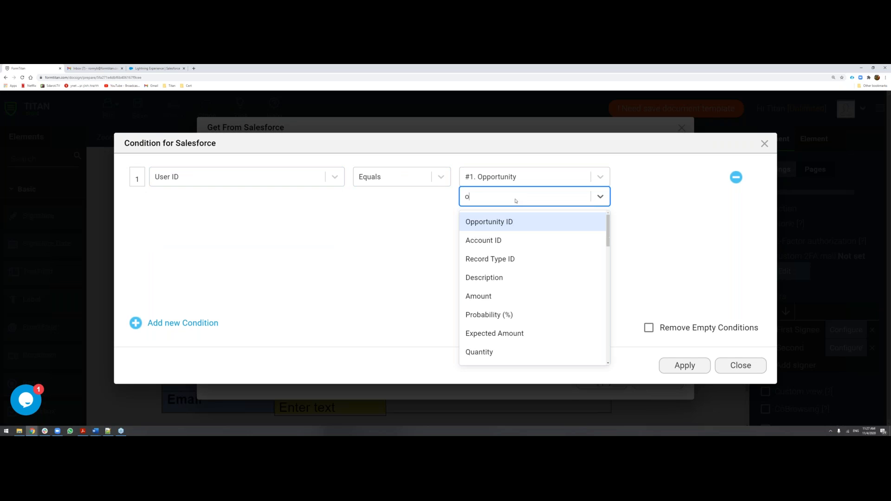
key("Return")
left_click(447, 250)
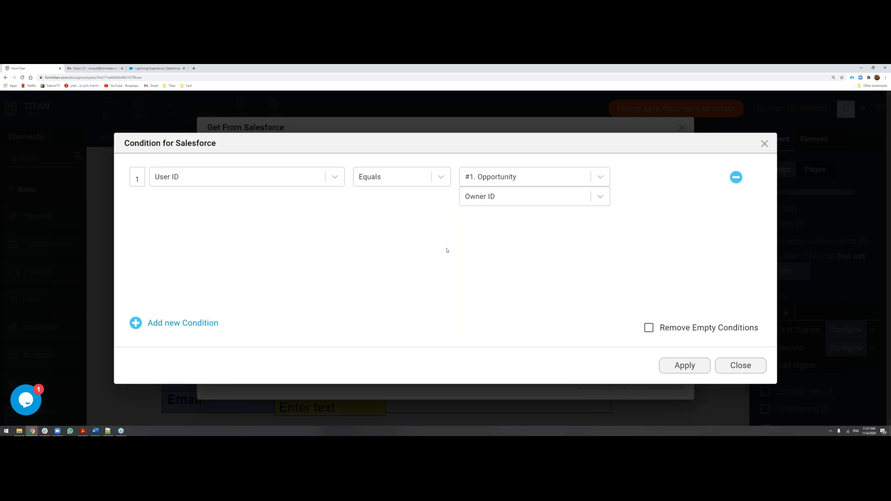
left_click(700, 364)
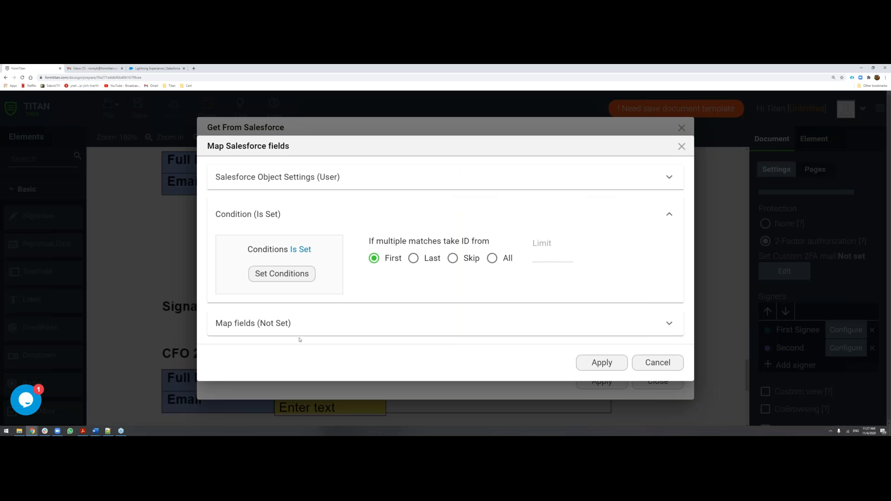
Map Second's First Name, Last Name and Email to the User's First Name, Last Name and Email fields.
left_click(299, 330)
left_click(303, 304)
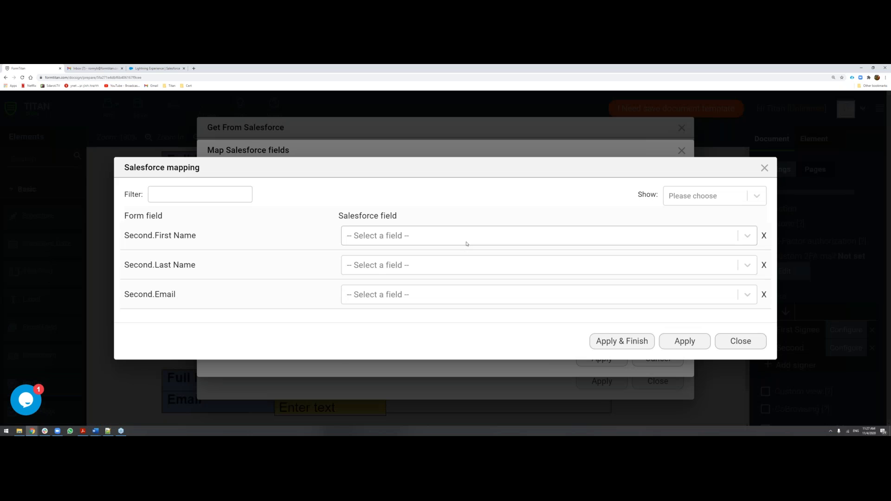
left_click(466, 241)
key("Down")
key("Down")
key("Down")
key("Down")
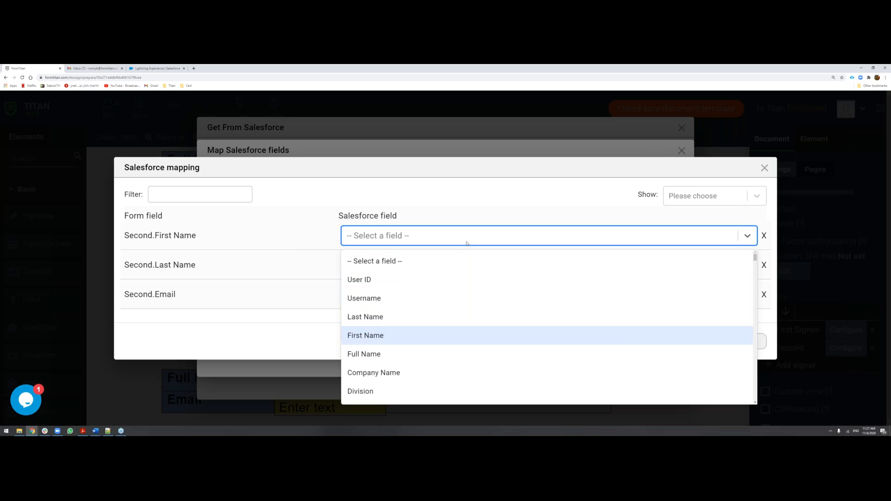
key("Return")
left_click(452, 262)
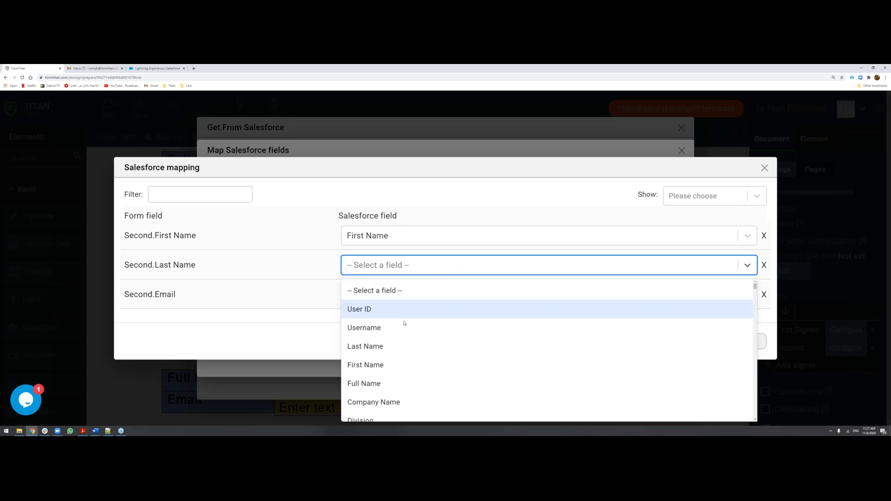
left_click(398, 345)
left_click(392, 297)
type("email")
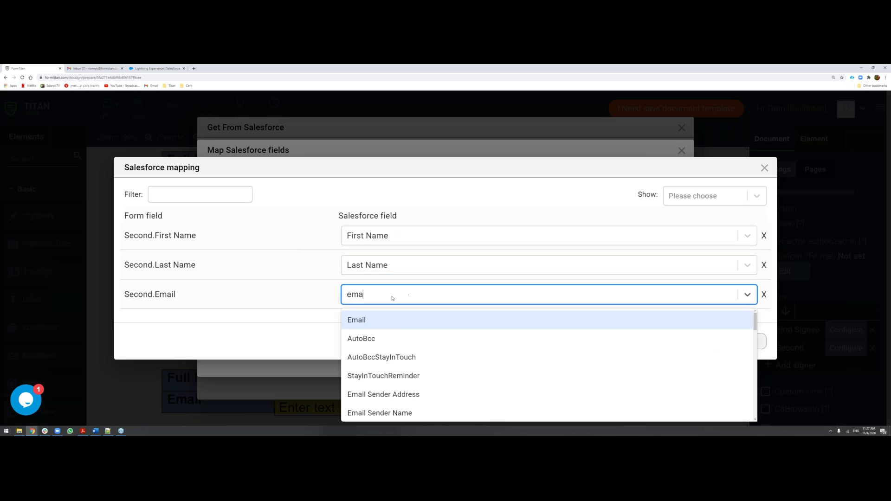
key("Return")
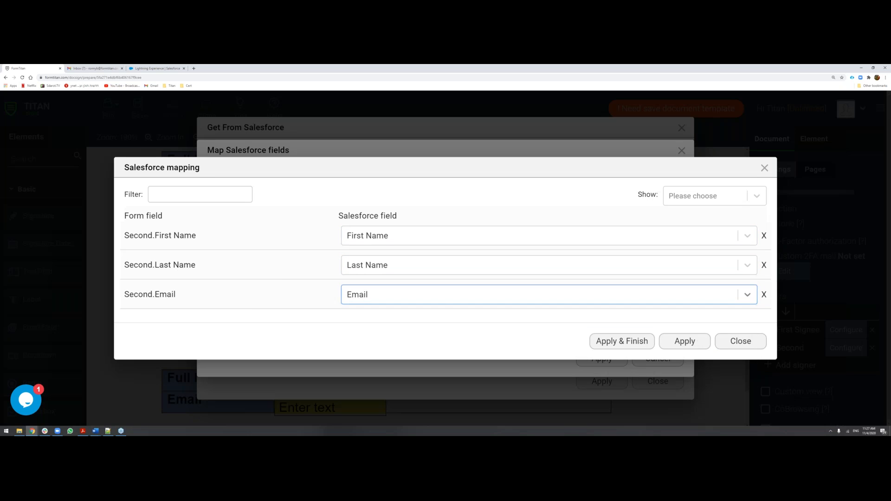
Apply the User field mapping and Second's Salesforce object configuration.
left_click(699, 344)
left_click(613, 361)
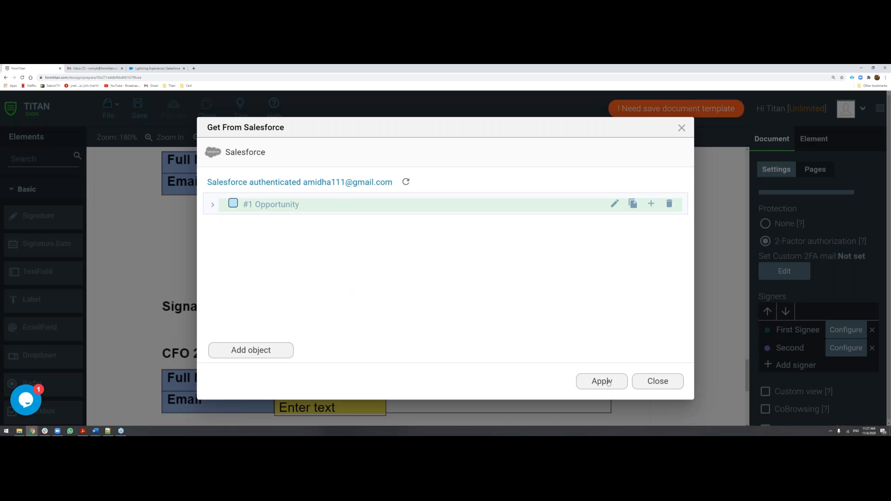
left_click(607, 381)
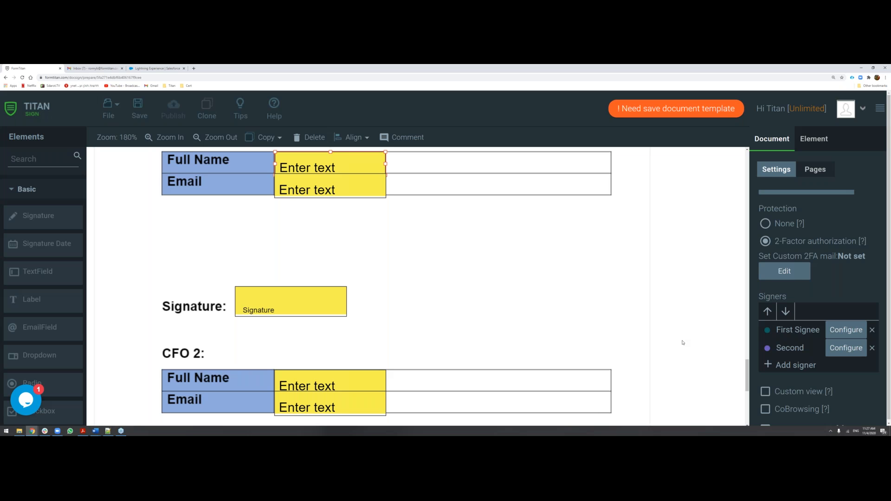
Assign the Primary Contact's Full Name field to First Signee and check the signer colours in the document settings.
left_click(577, 293)
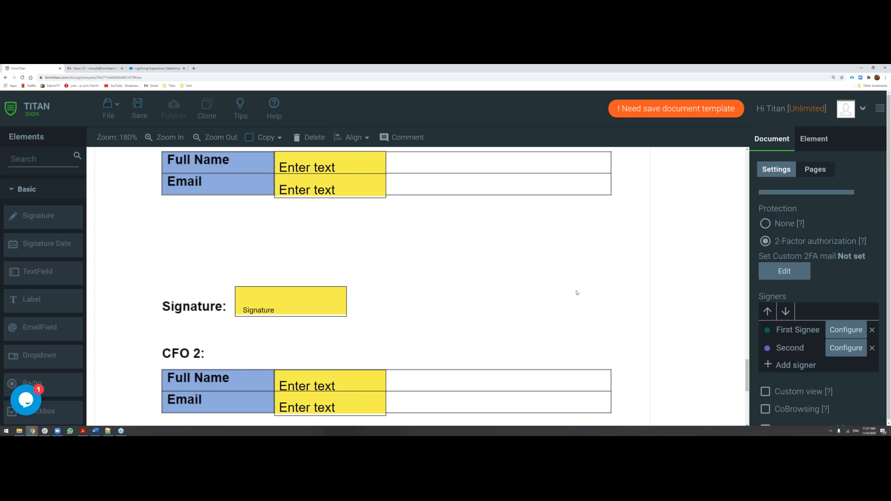
left_click(357, 170)
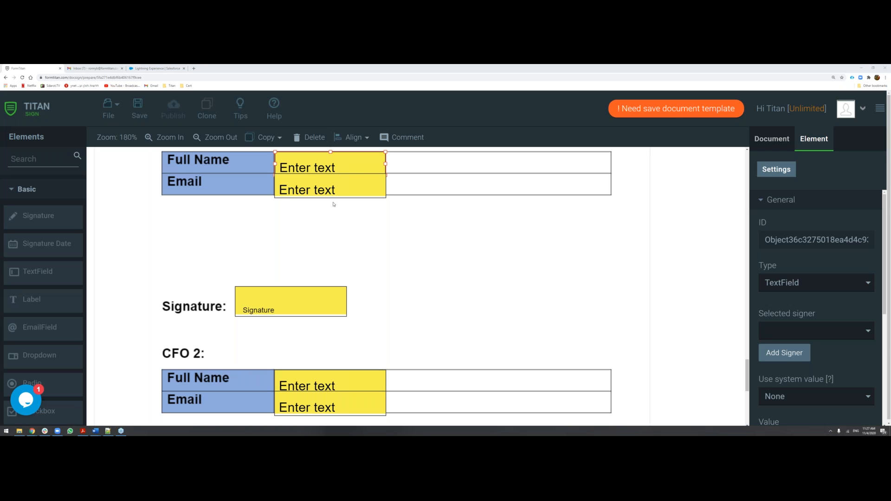
scroll(333, 204, "up", 2)
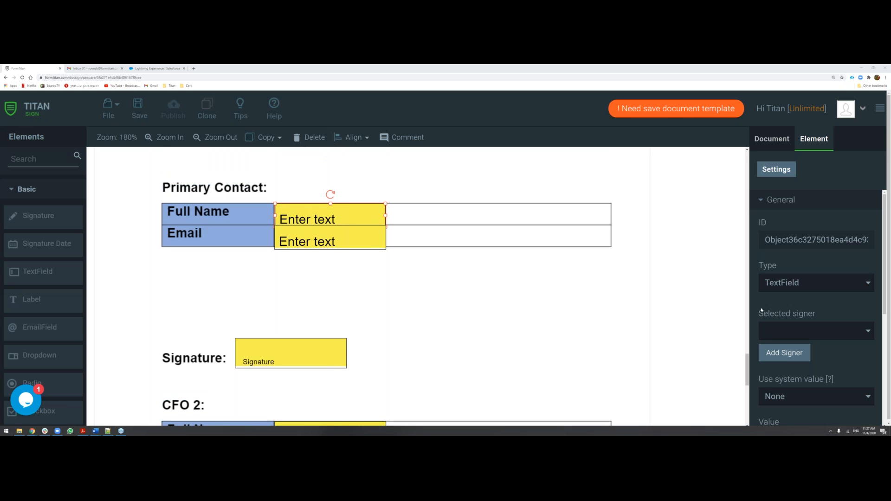
left_click(822, 331)
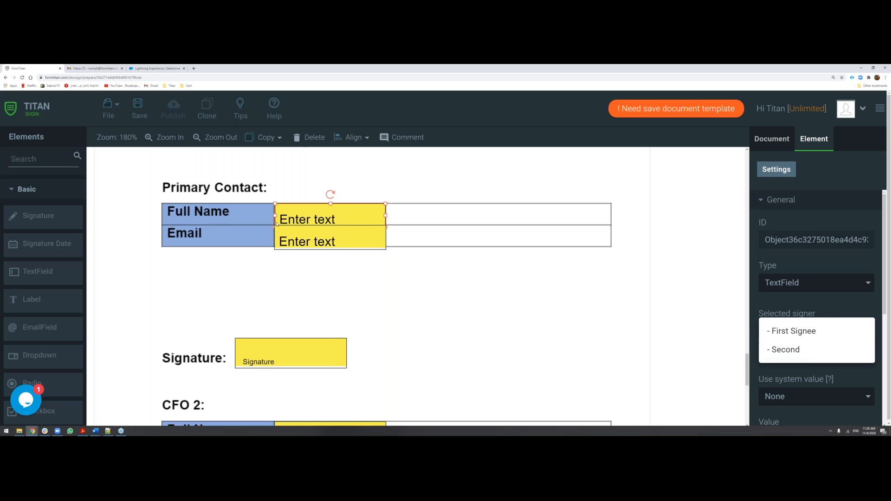
left_click(792, 331)
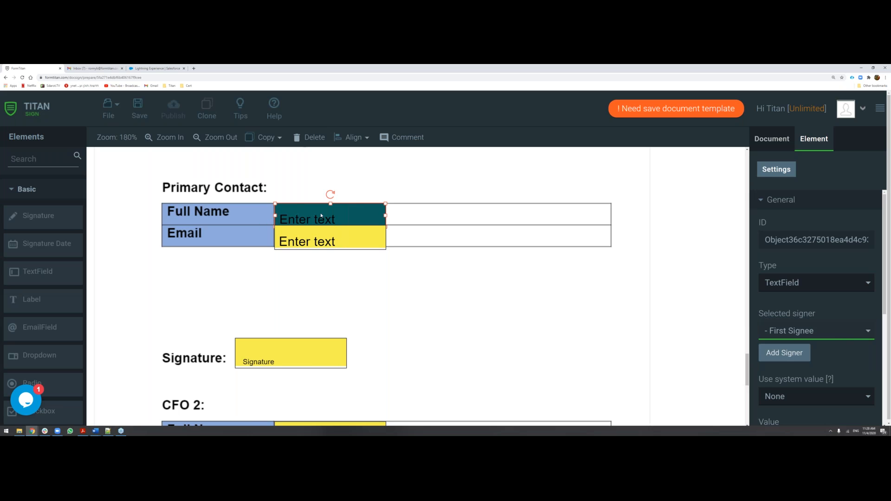
left_click(769, 141)
scroll(782, 308, "down", 3)
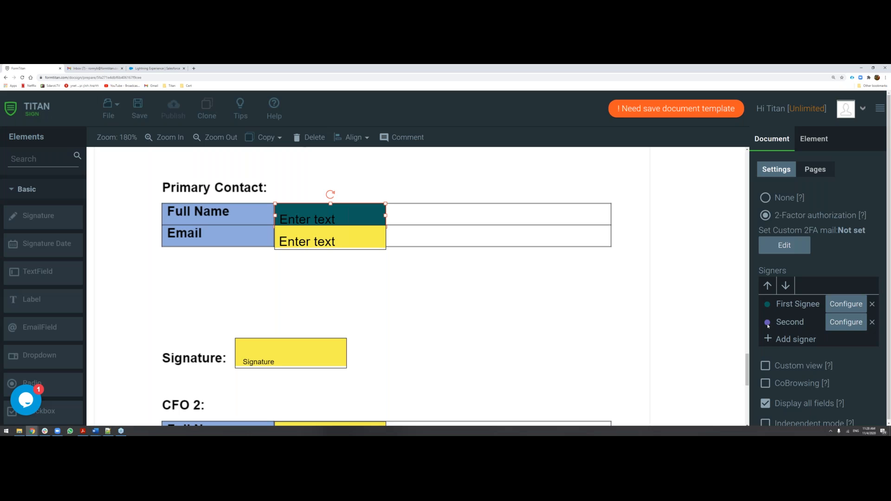
Assign the Primary Contact's Email field and signature field to First Signee.
left_click(364, 244)
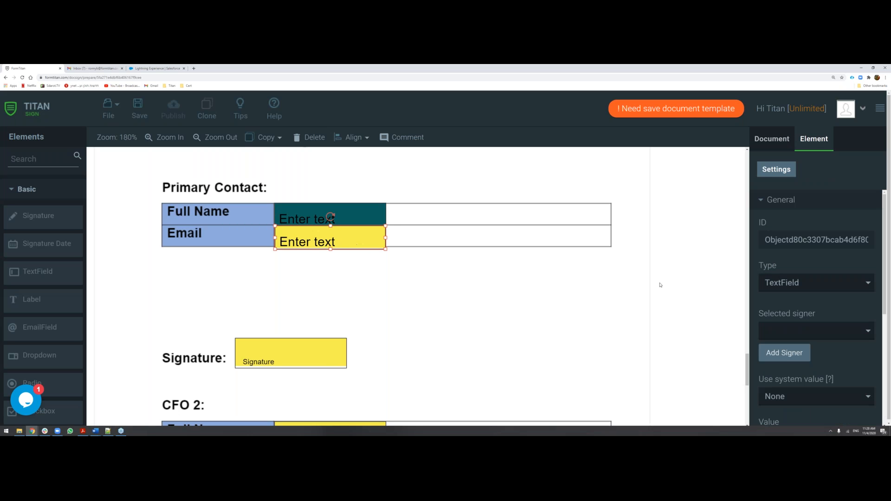
left_click(813, 331)
left_click(815, 332)
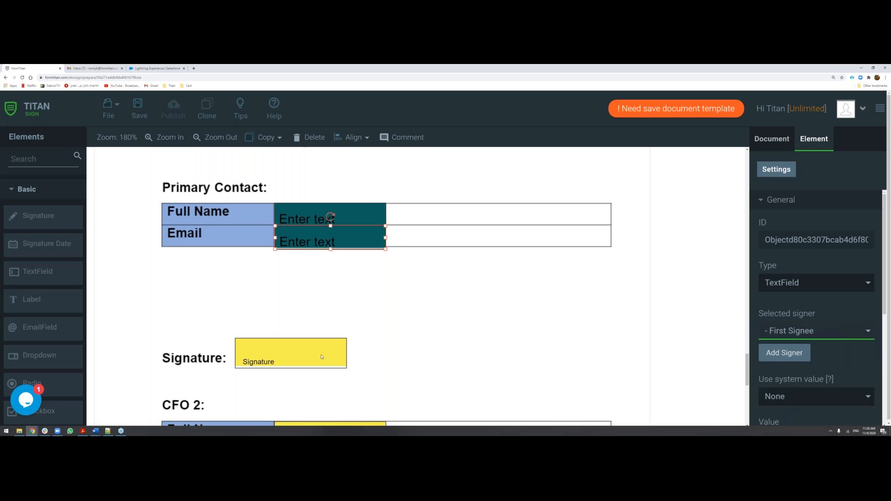
left_click(314, 358)
left_click(814, 326)
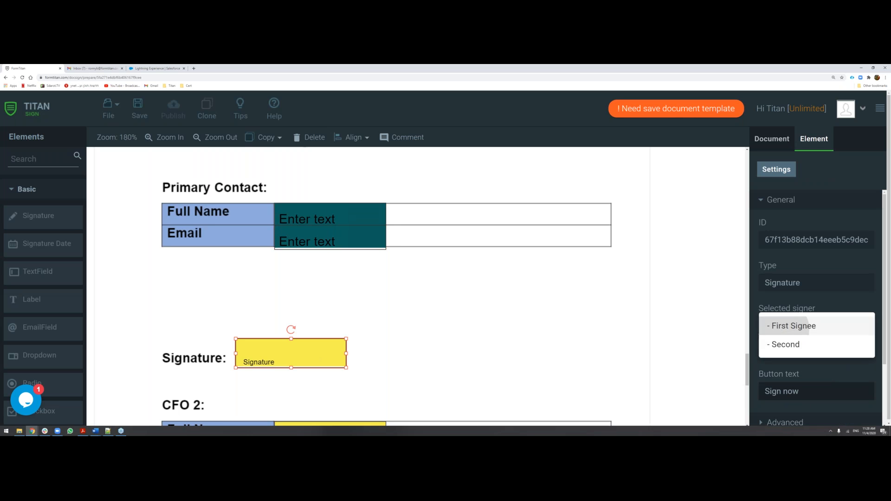
left_click(794, 324)
left_click(468, 285)
scroll(441, 283, "down", 3)
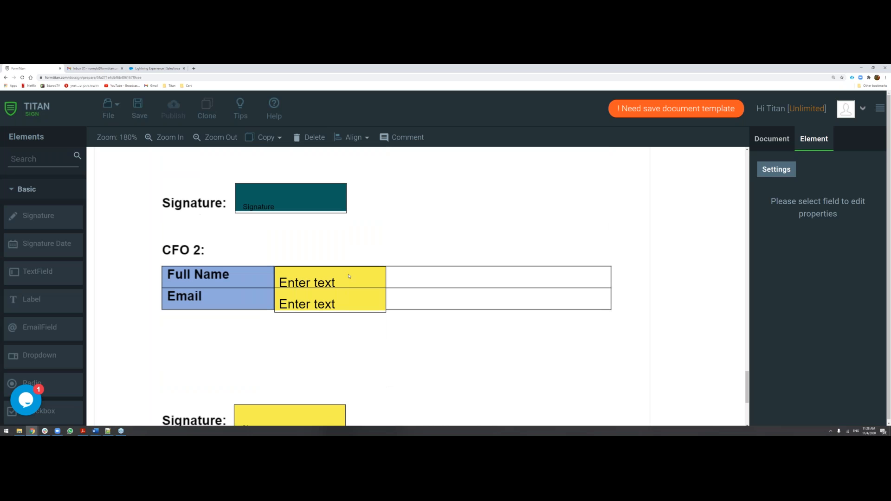
Assign the Full Name and Email fields of the CFO 2 table to the signer Second.
left_click(349, 276)
left_click(797, 335)
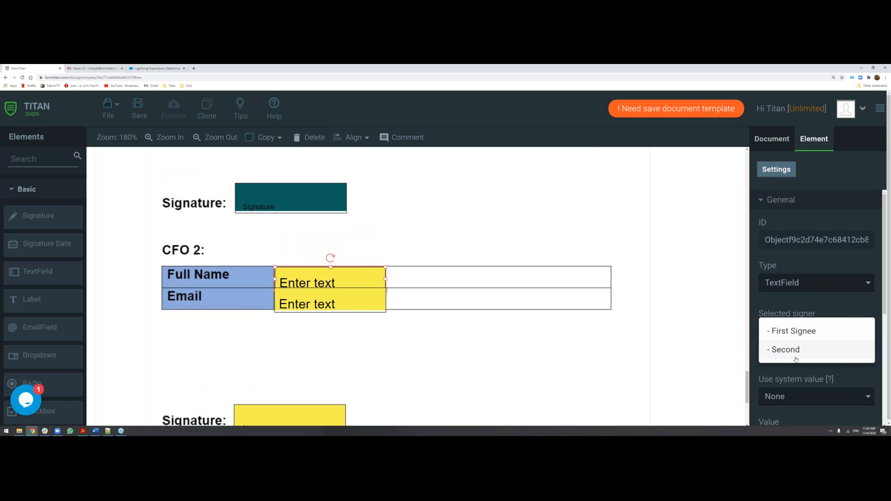
left_click(794, 349)
left_click(368, 305)
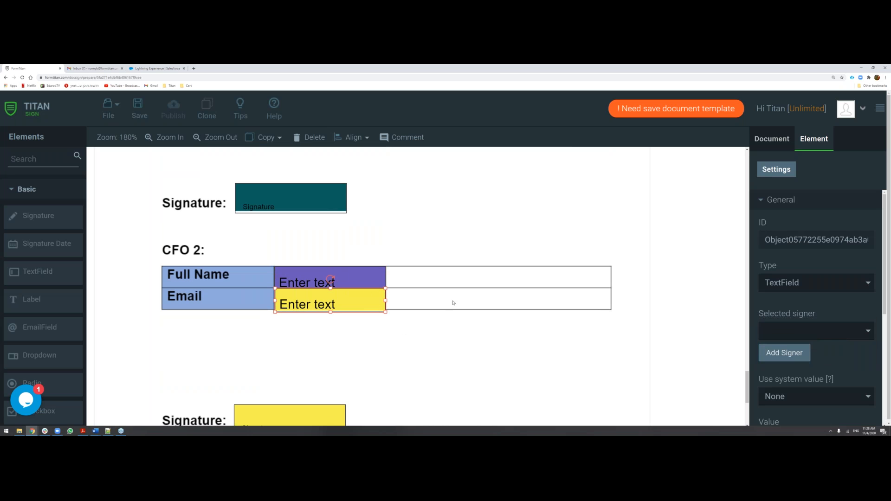
left_click(788, 334)
left_click(789, 351)
Assign the signature field below the CFO 2 table to Second and deselect it.
scroll(318, 372, "down", 2)
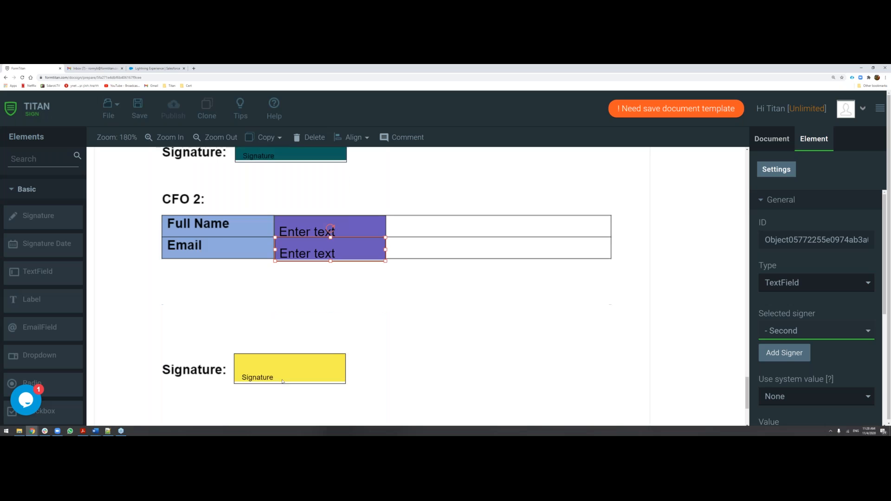
left_click(297, 348)
left_click(812, 326)
left_click(789, 344)
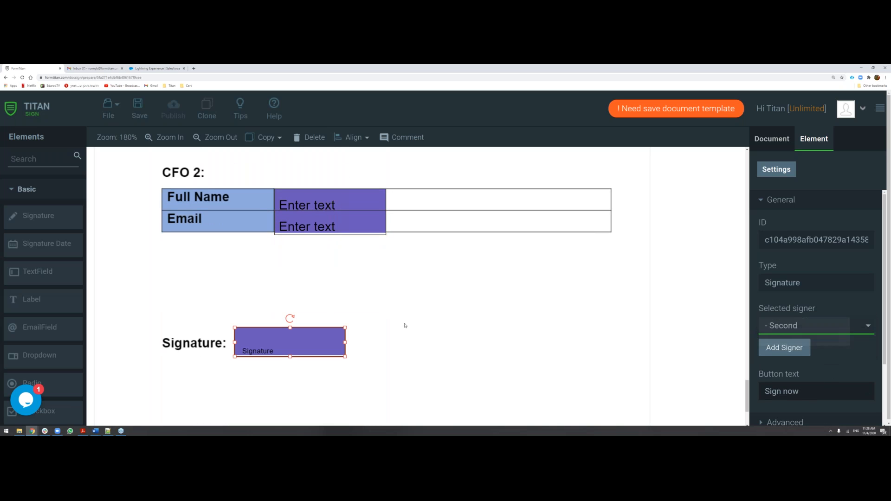
left_click(375, 316)
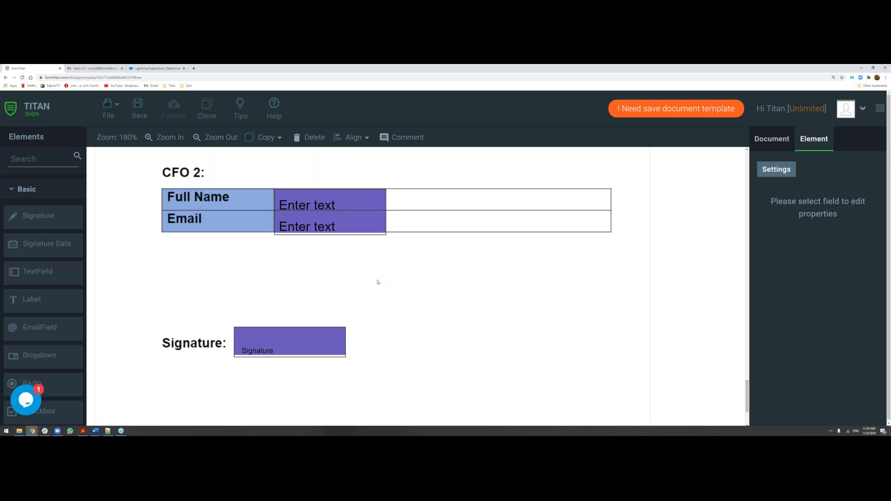
Enable Auto void in the document's Limit / Reminder settings, and view its void and sender notification options without applying anything.
scroll(397, 283, "up", 5)
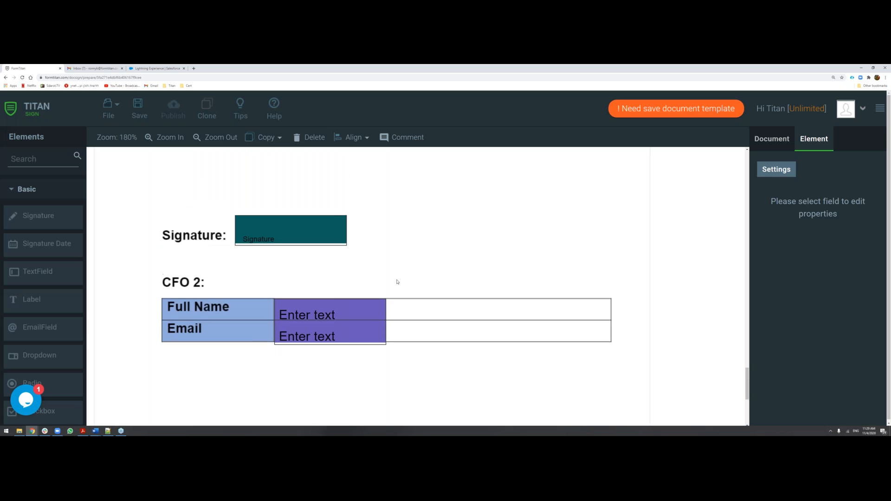
left_click(765, 145)
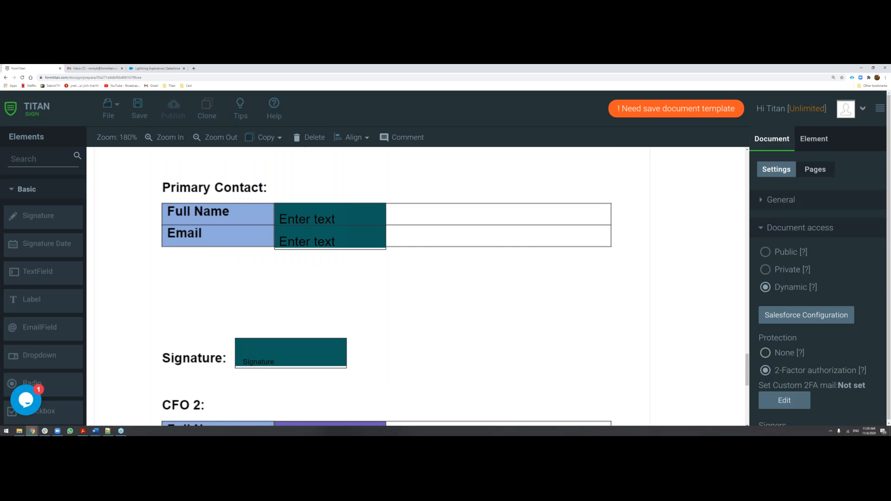
left_click(772, 228)
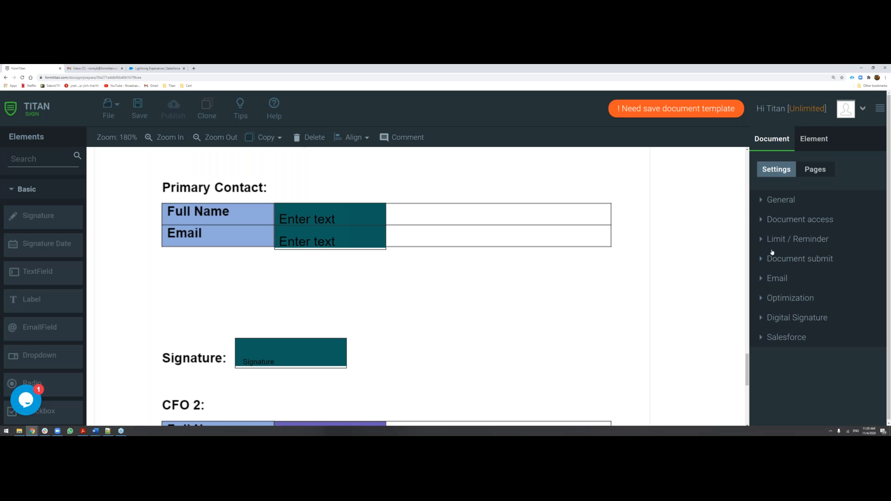
left_click(774, 241)
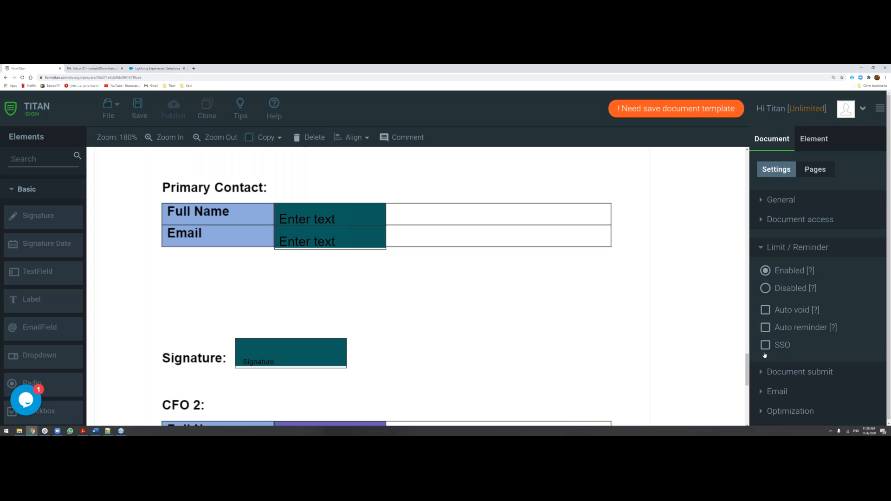
scroll(768, 374, "down", 1)
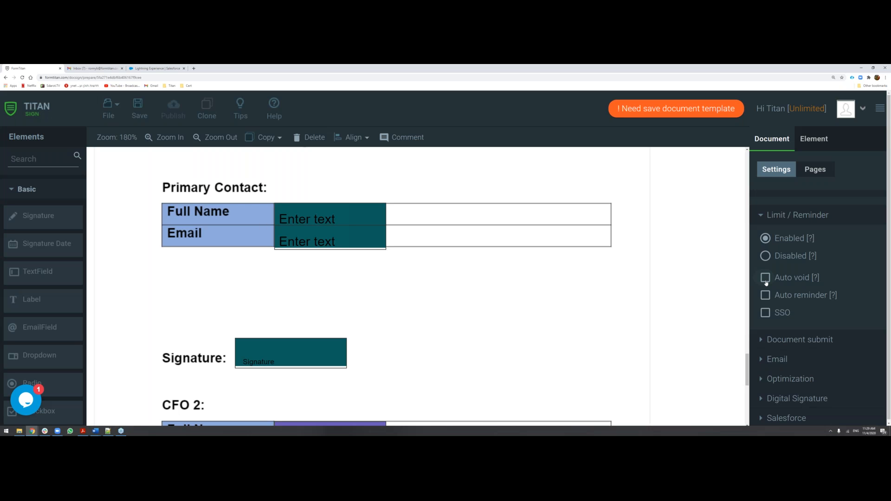
left_click(766, 278)
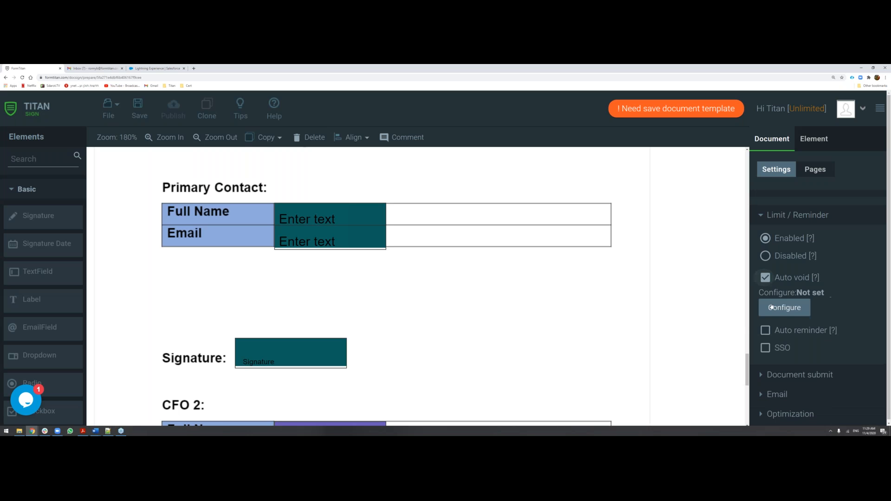
left_click(784, 307)
left_click(340, 235)
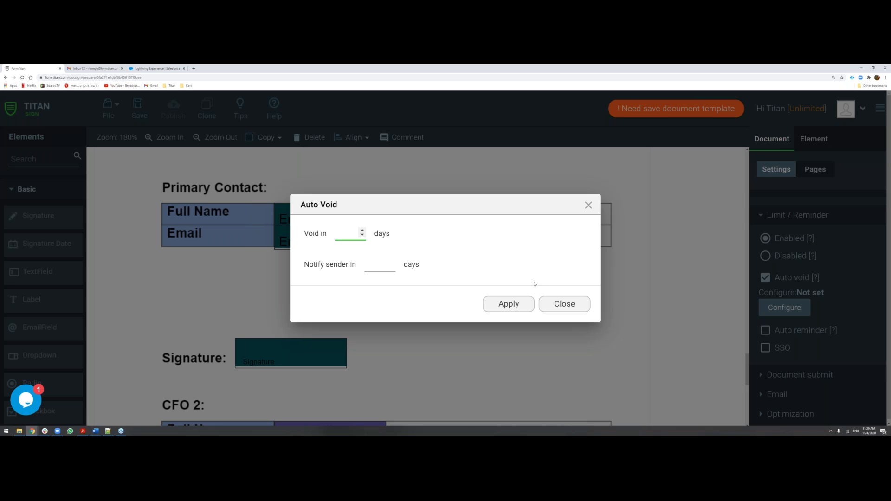
left_click(557, 303)
Enable Auto reminder to view its first and second reminder options, and turn off both Auto void and Auto reminder.
left_click(765, 330)
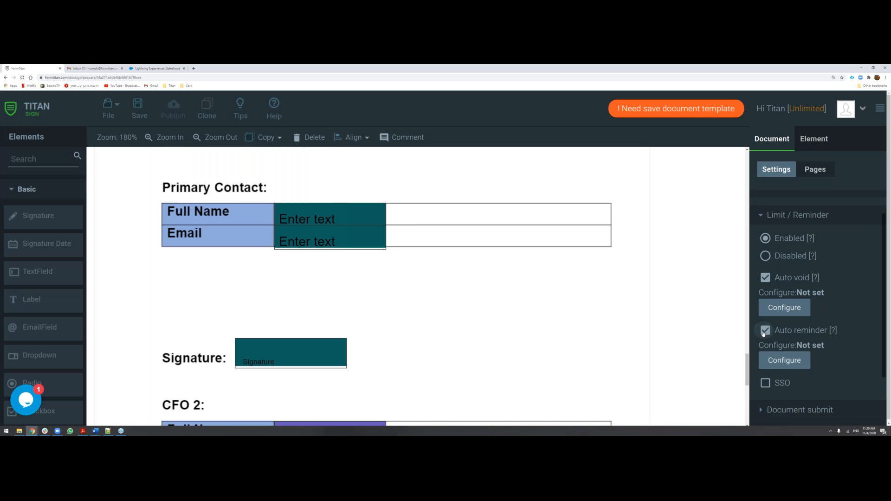
left_click(784, 360)
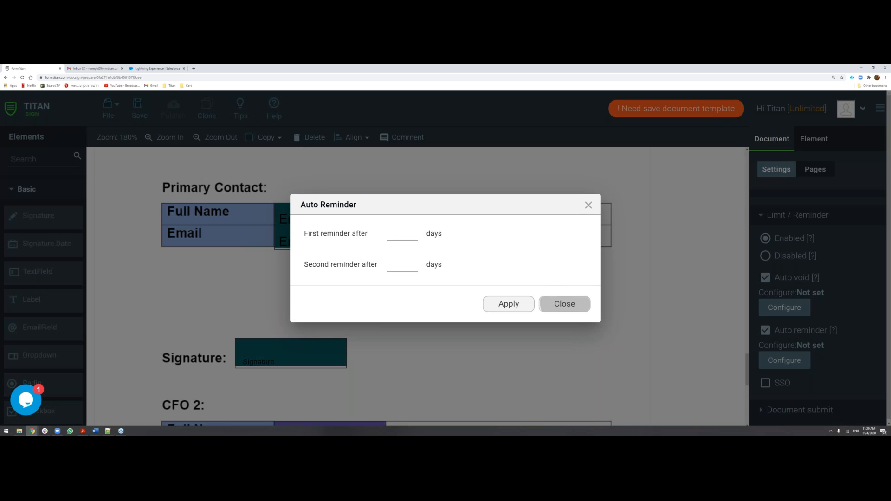
left_click(554, 304)
left_click(763, 278)
left_click(764, 295)
Examine the subject and message body of the User sign request email in the document's Email settings.
scroll(676, 290, "down", 1)
left_click(780, 356)
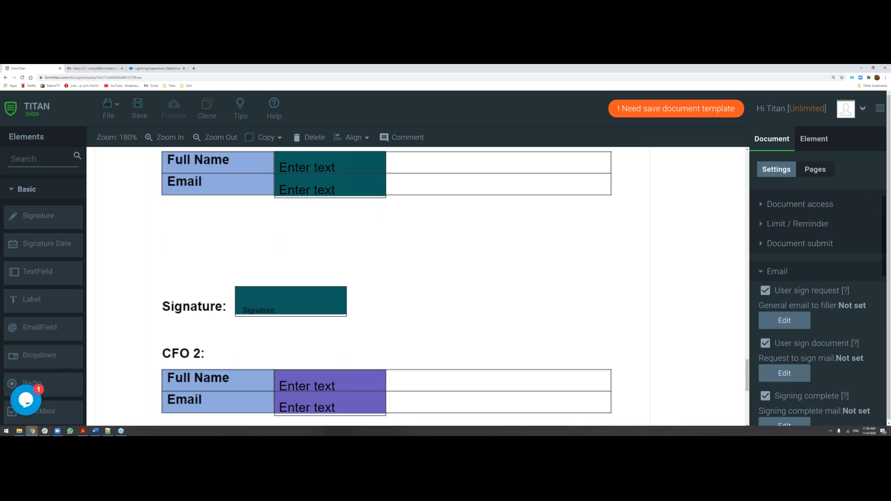
scroll(809, 294, "down", 1)
scroll(809, 294, "down", 1)
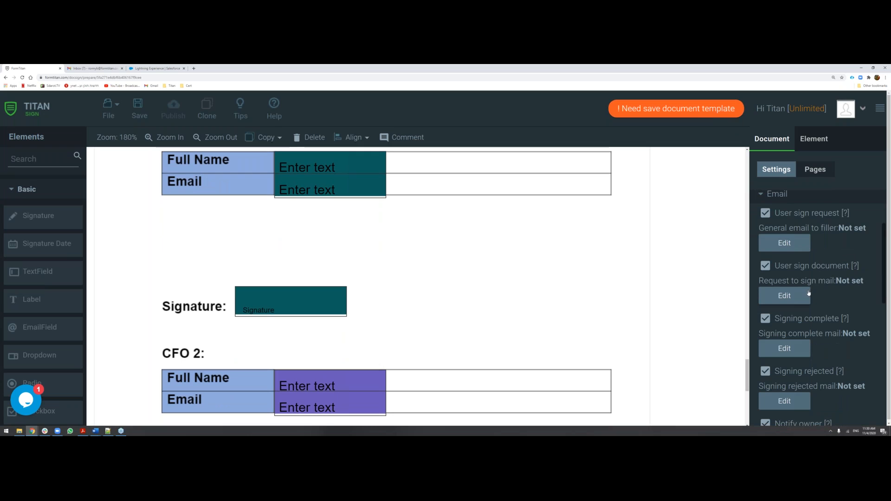
left_click(778, 245)
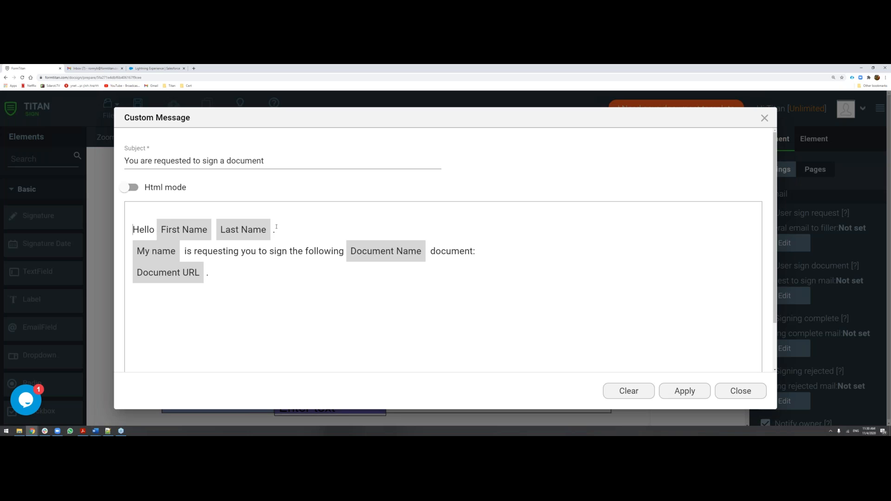
left_click_drag(219, 268, 134, 250)
left_click(217, 282)
left_click_drag(125, 164, 263, 162)
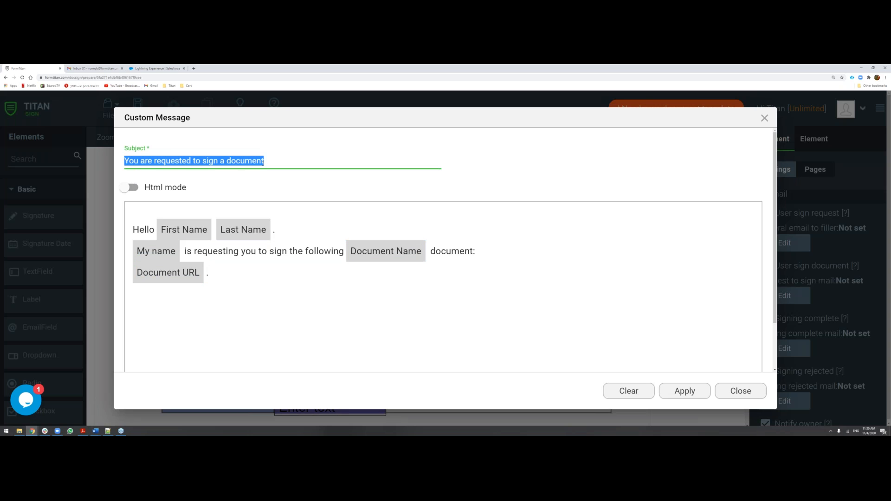
left_click(263, 164)
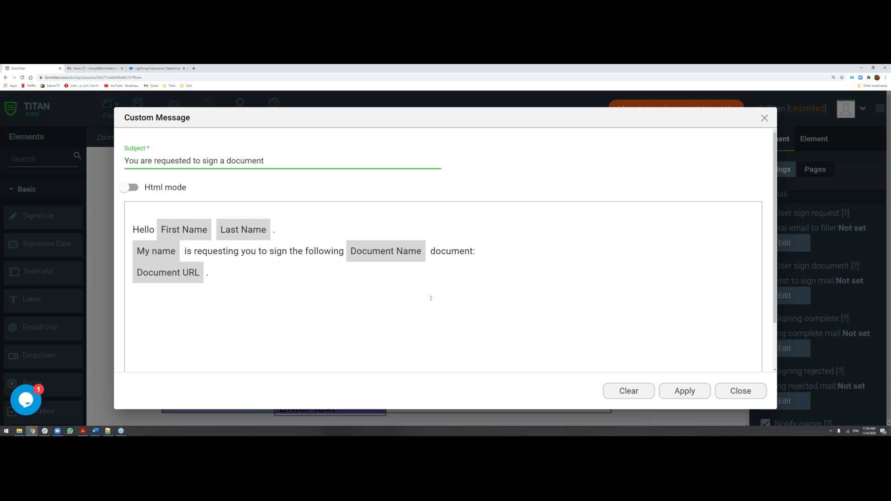
left_click(740, 391)
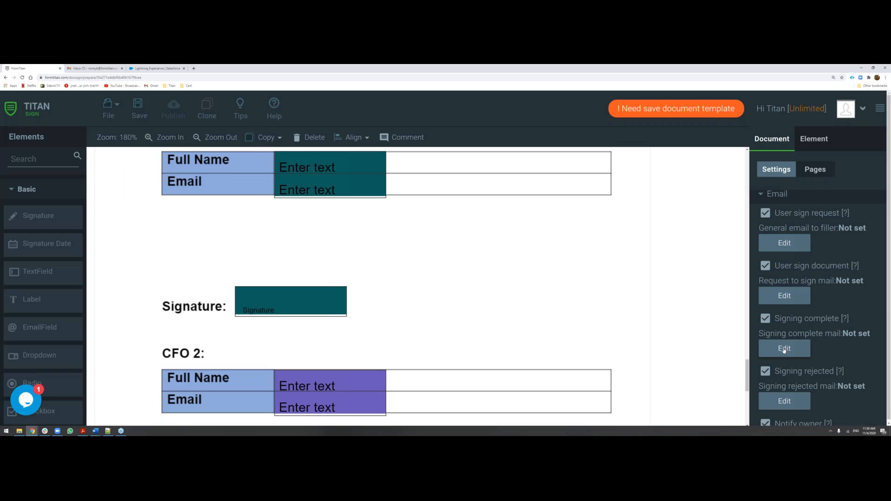
Examine the Signing complete email template and the remaining notification options in the Email settings.
scroll(784, 349, "down", 1)
left_click(785, 327)
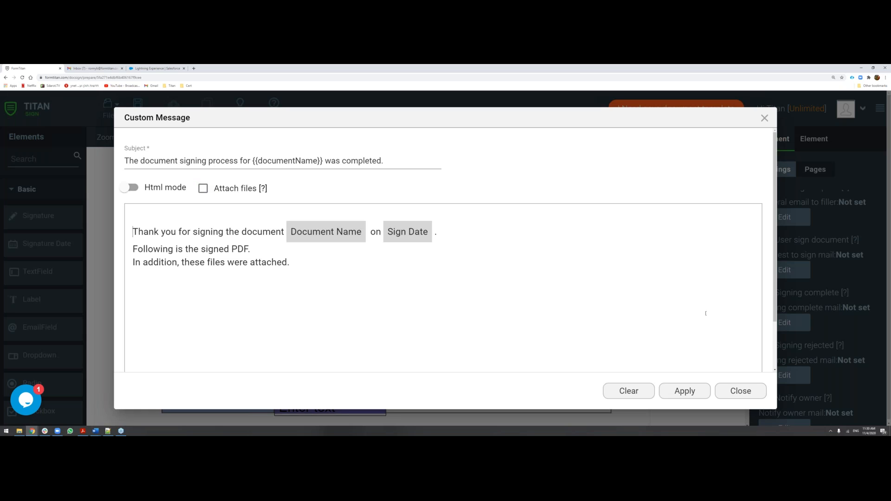
left_click(736, 391)
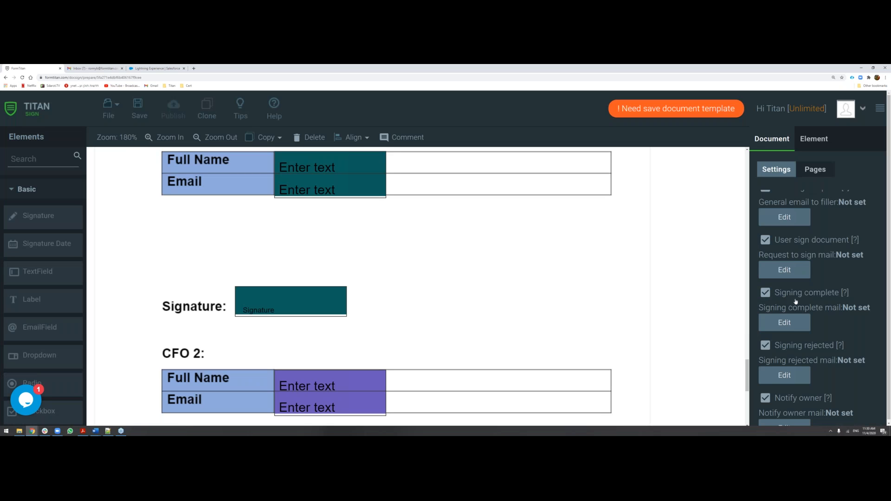
scroll(790, 338, "down", 1)
scroll(788, 336, "down", 2)
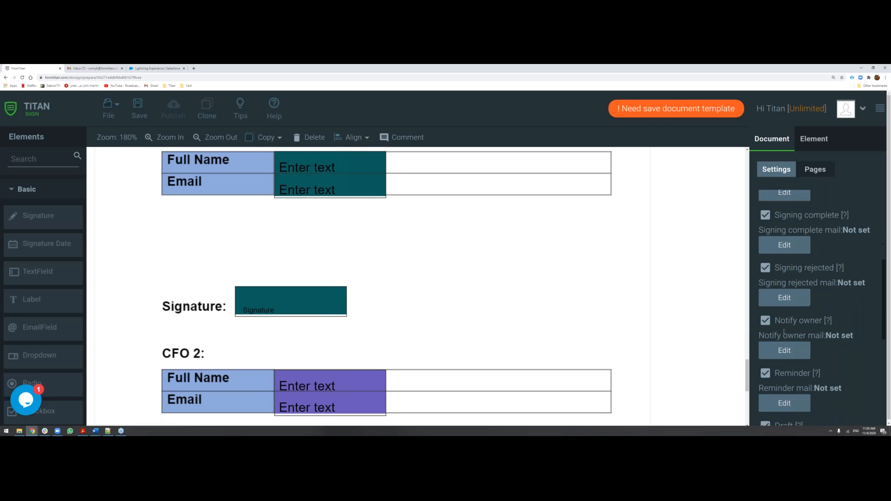
scroll(789, 359, "down", 2)
scroll(789, 360, "down", 3)
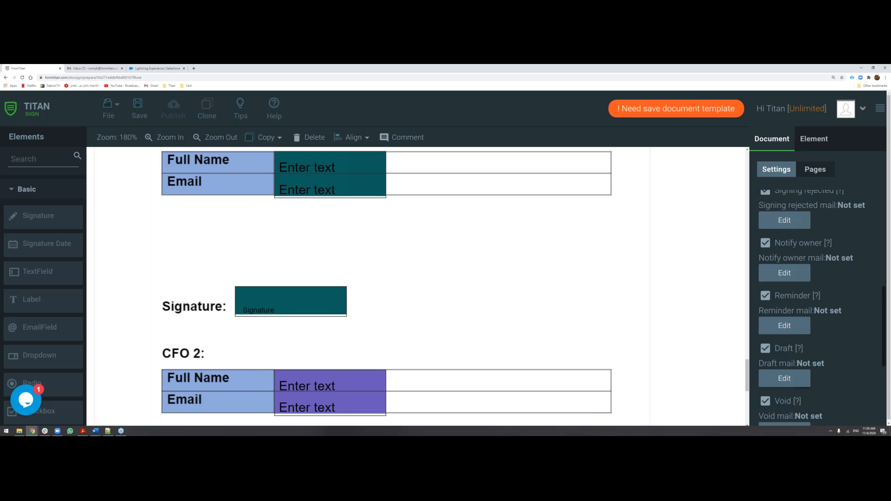
scroll(778, 404, "down", 1)
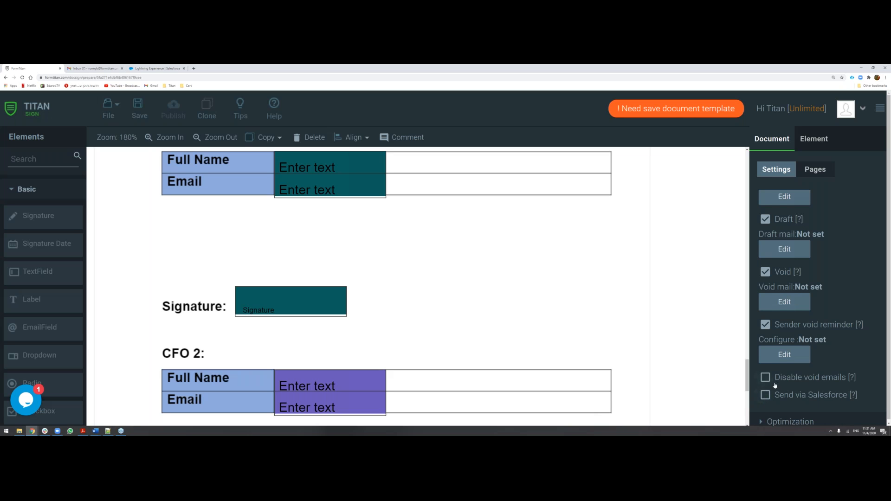
scroll(773, 389, "up", 1)
scroll(773, 389, "down", 2)
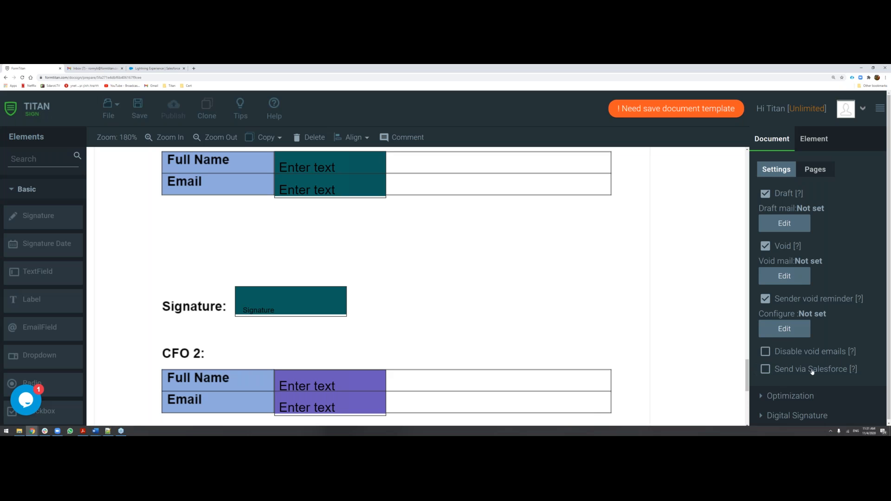
Review the document's Optimization settings, including the Default Zoom choices and the hide, focus and highlight options.
left_click(778, 394)
scroll(796, 370, "down", 3)
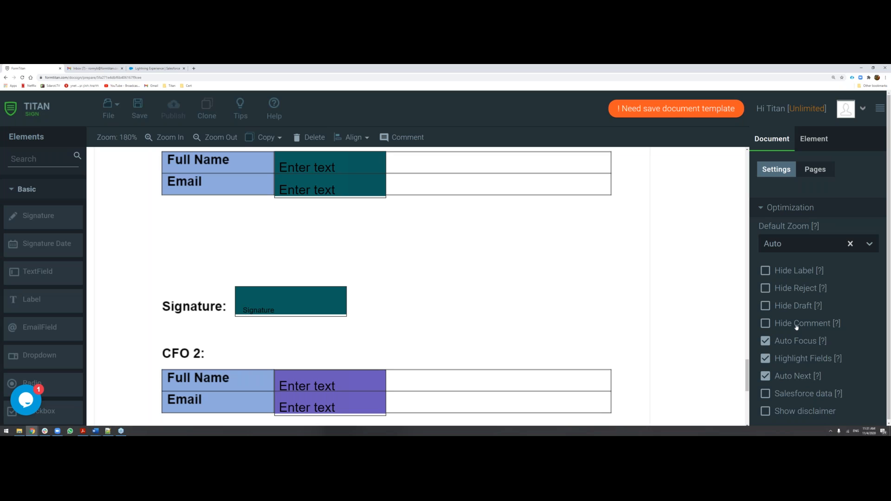
left_click(792, 247)
left_click(792, 246)
scroll(783, 390, "down", 1)
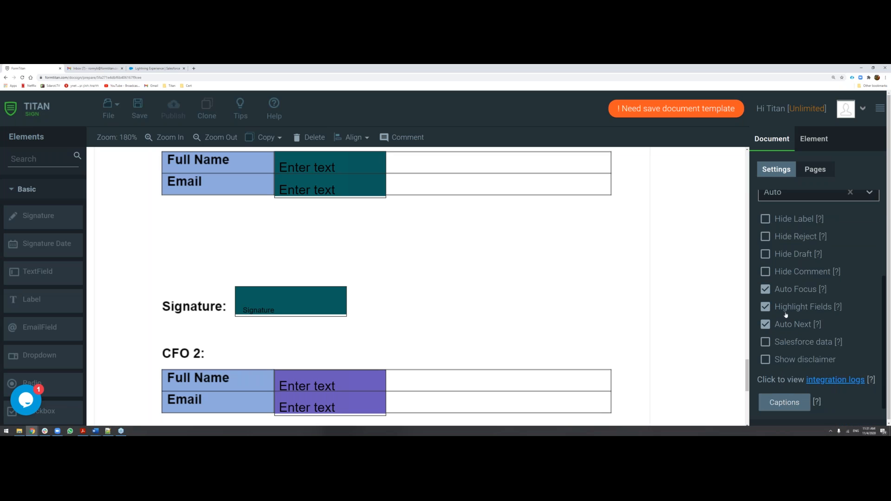
scroll(785, 315, "up", 2)
Turn on Tracking for the document in its Document access settings.
left_click(808, 260)
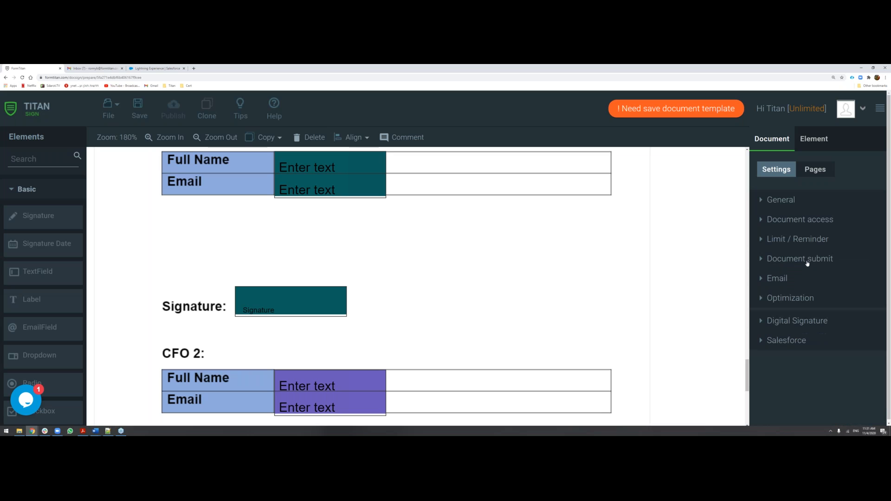
left_click(806, 221)
scroll(805, 256, "down", 3)
scroll(805, 259, "down", 1)
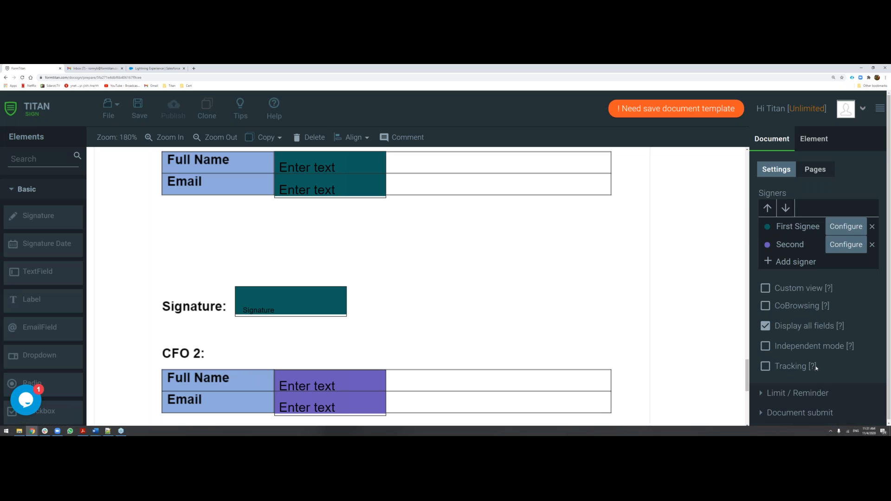
scroll(777, 308, "up", 3)
scroll(783, 237, "up", 2)
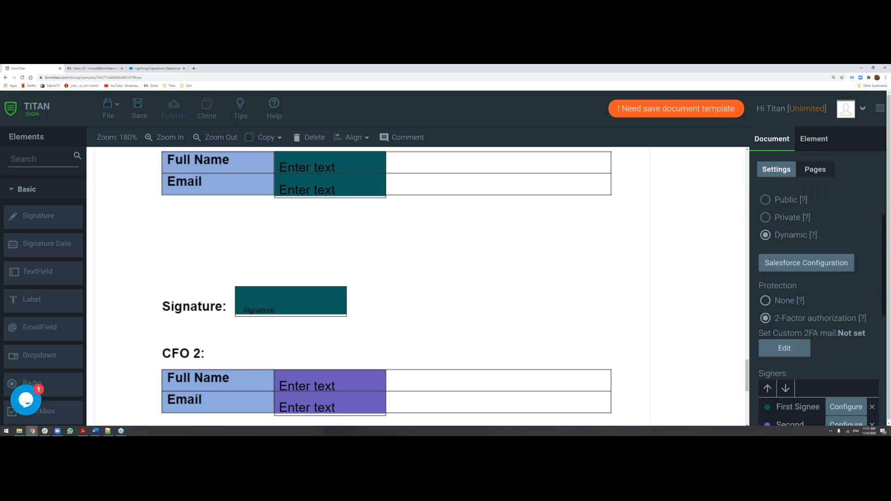
scroll(787, 340, "down", 4)
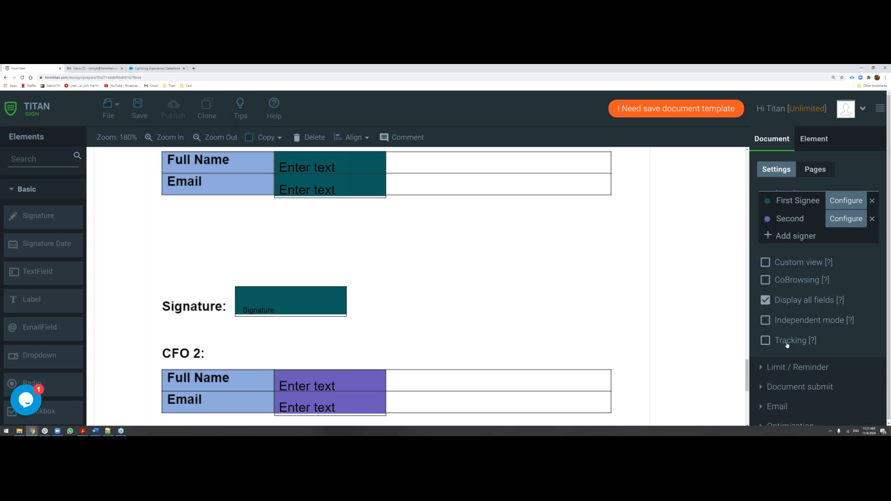
left_click(766, 343)
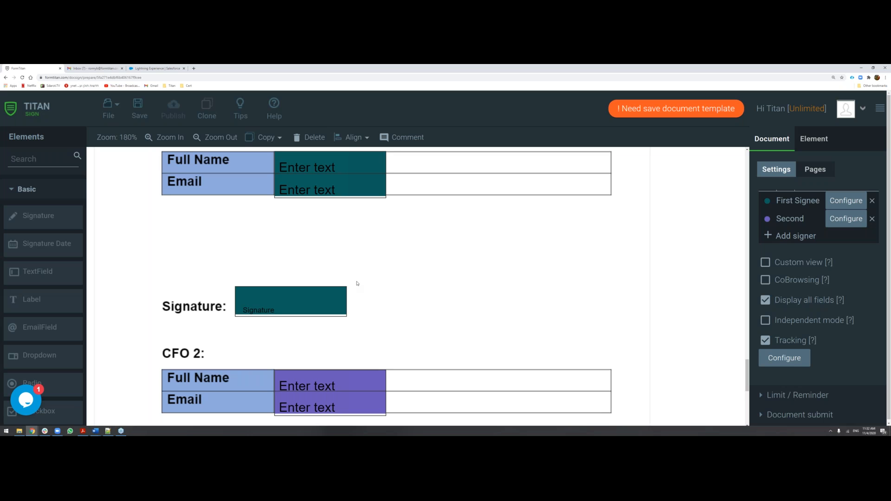
Examine the Track Configuration, trying the completion log upload option and viewing the First Signee's personal signature choices, and close it without applying.
left_click(799, 359)
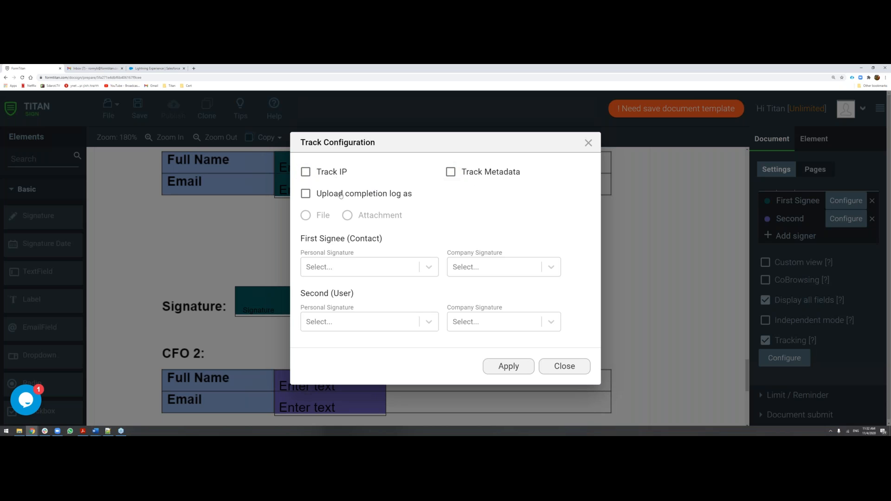
left_click_drag(405, 195, 320, 193)
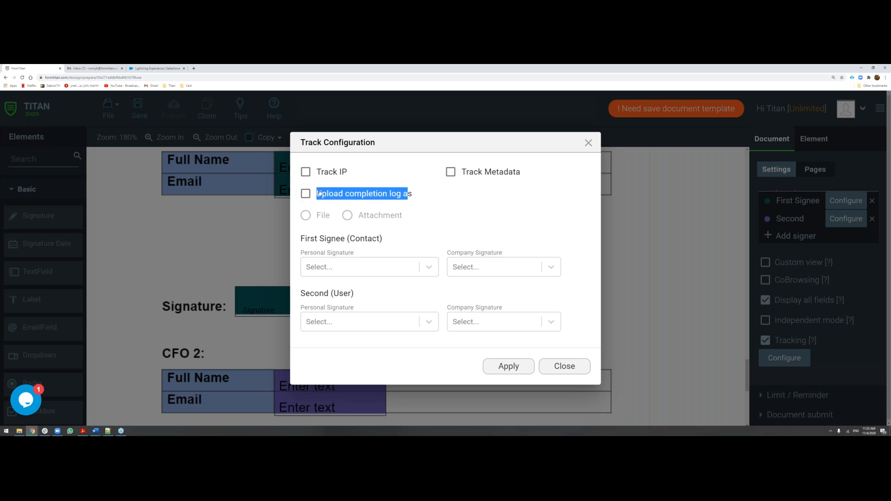
left_click(376, 194)
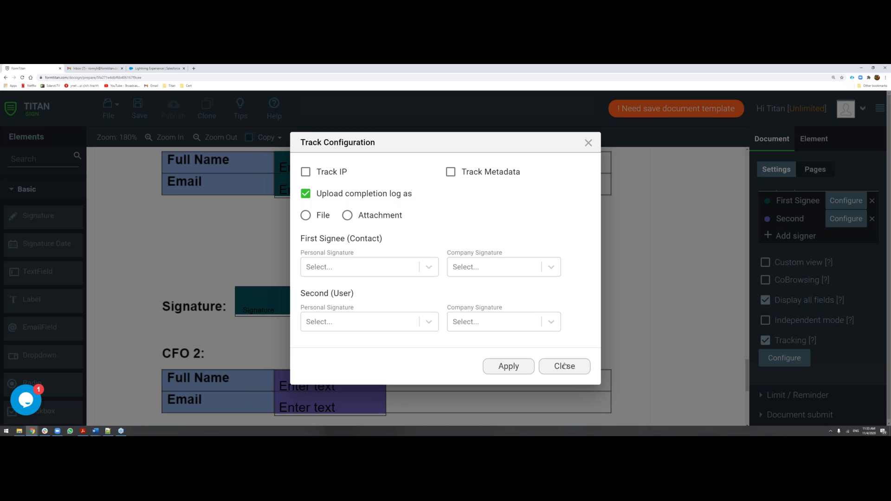
left_click(359, 271)
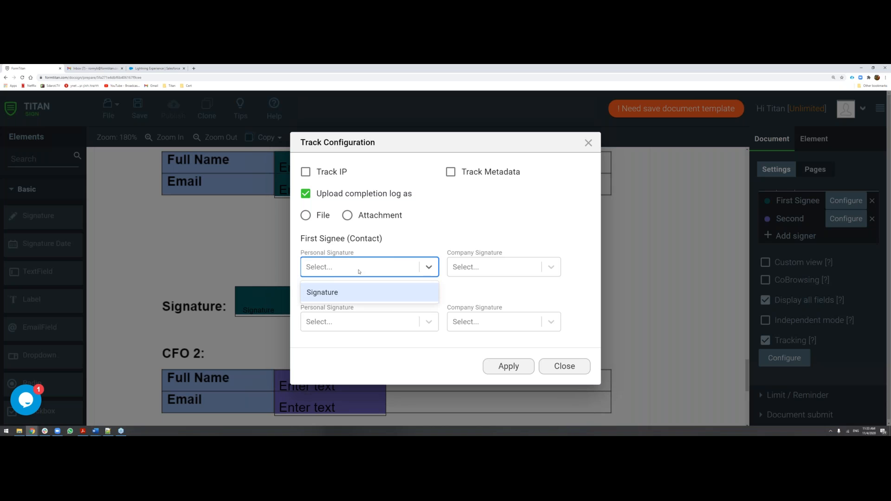
left_click(359, 271)
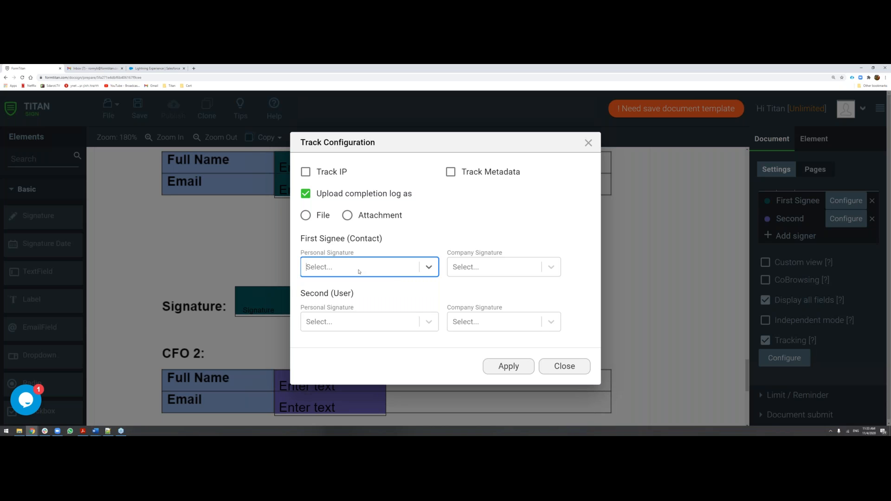
left_click(358, 272)
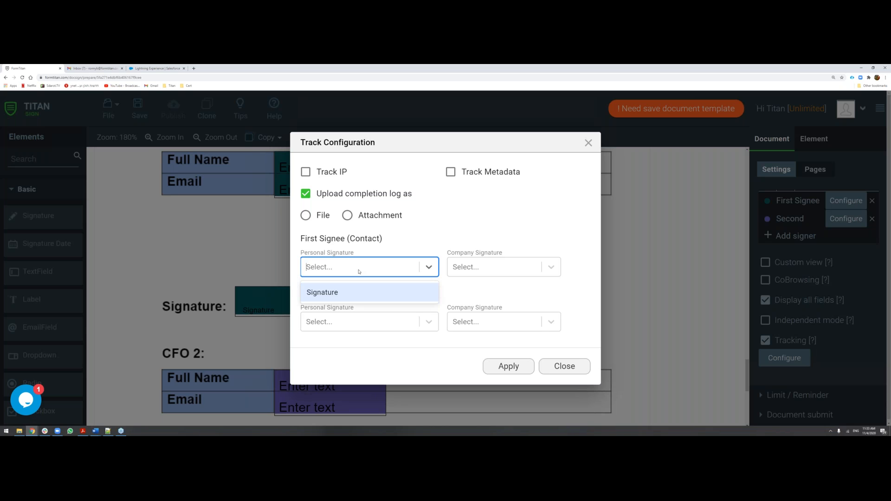
left_click(358, 270)
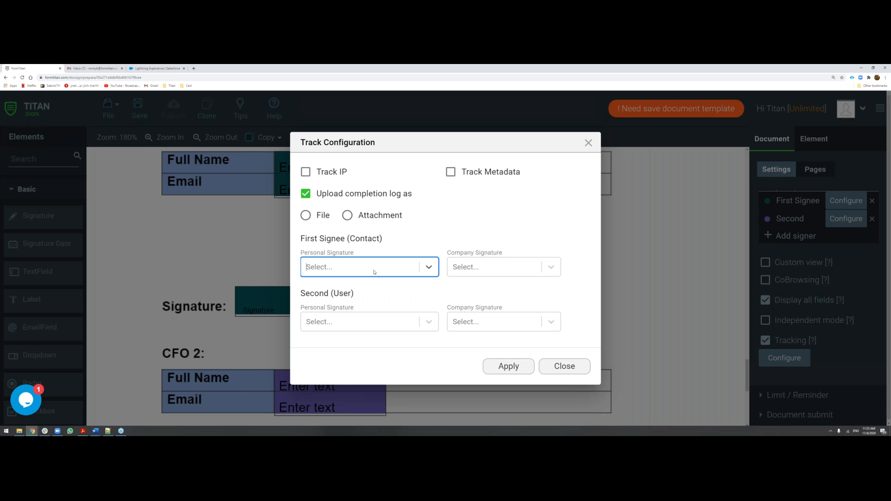
left_click(569, 370)
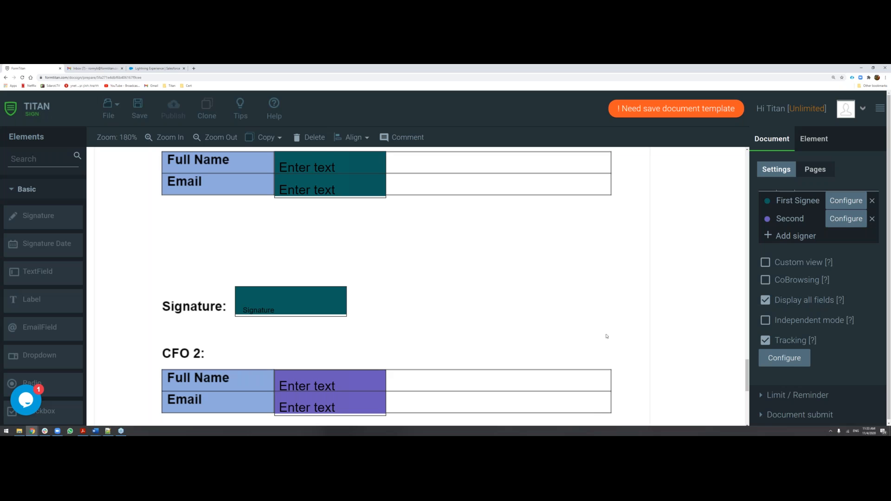
Switch to Salesforce and open FT Generate Document for the Titan Sign :) opportunity, locating the Titan Doc Sign (Opportunity) template.
scroll(830, 323, "down", 1)
scroll(829, 324, "down", 3)
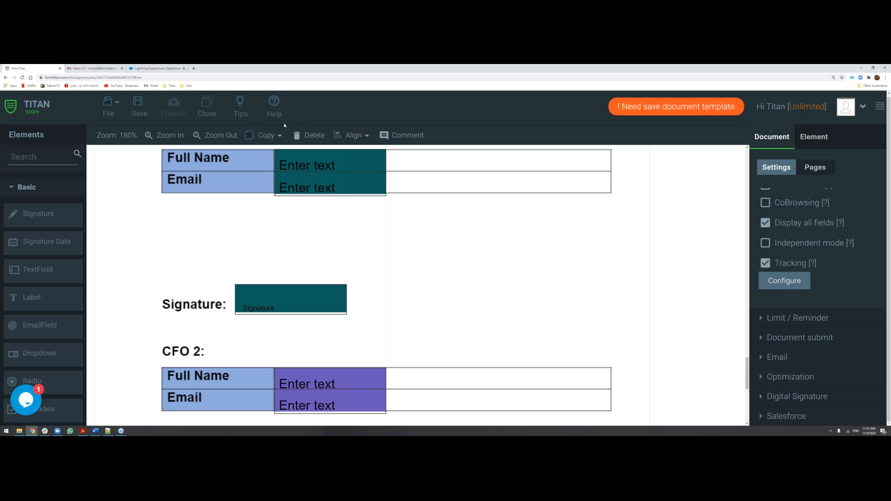
left_click(153, 68)
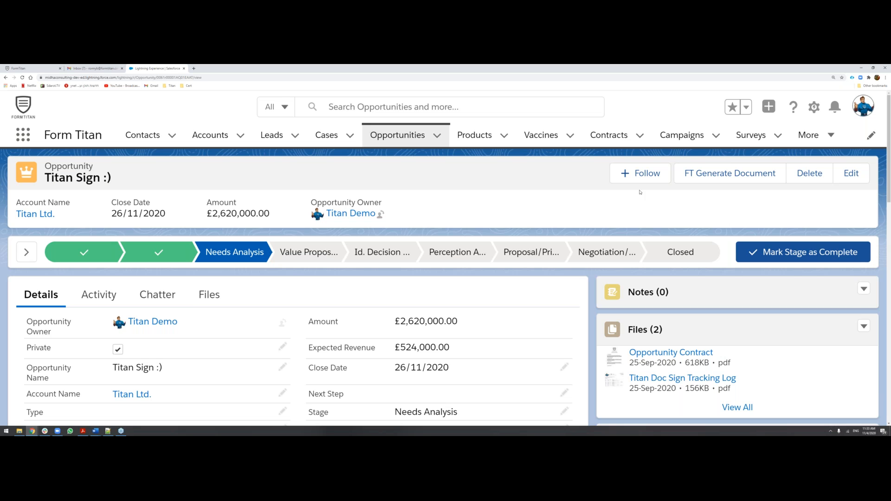
left_click(709, 173)
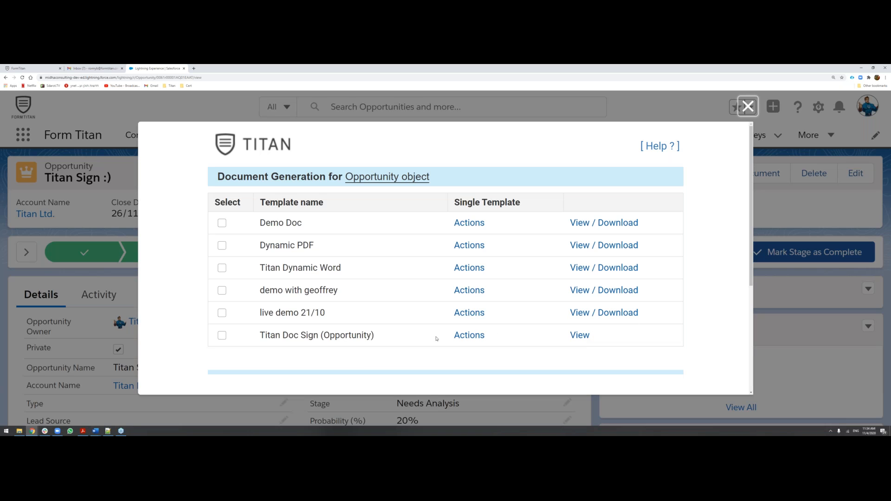
left_click_drag(252, 335, 610, 343)
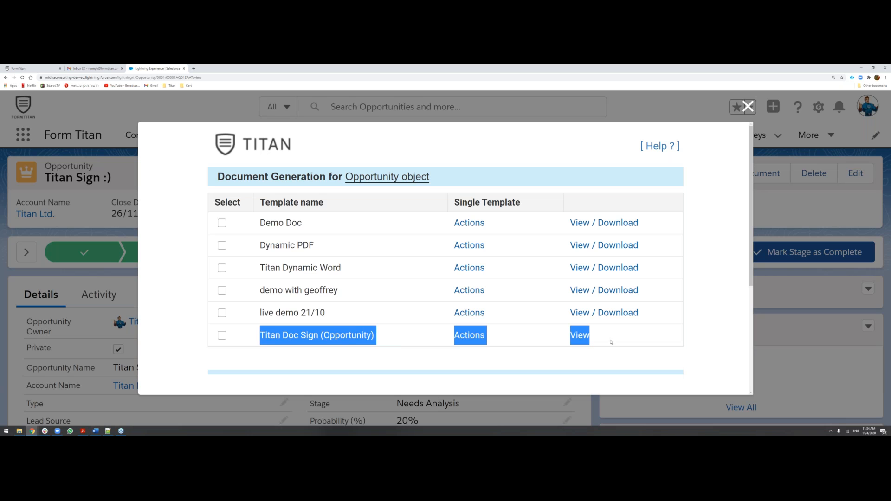
left_click(610, 342)
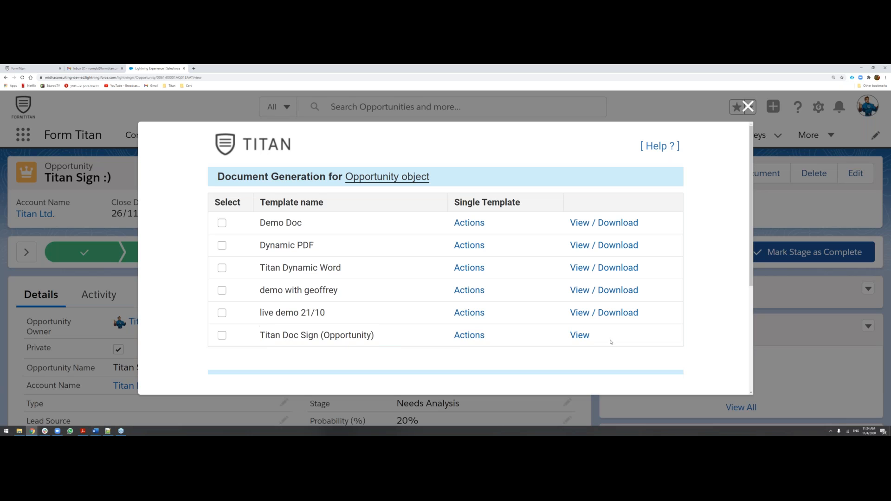
Send the Titan Doc Sign (Opportunity) template out for signing and close the document generation window.
left_click(473, 335)
scroll(509, 334, "down", 2)
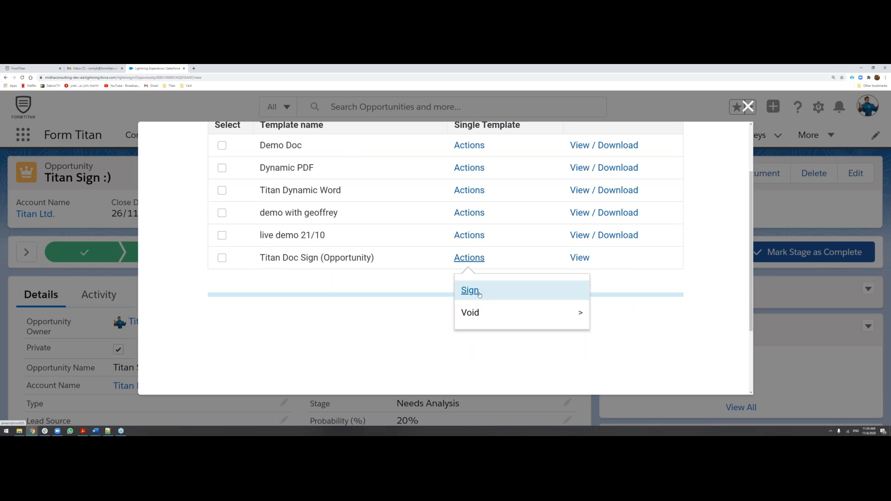
mouse_move(479, 314)
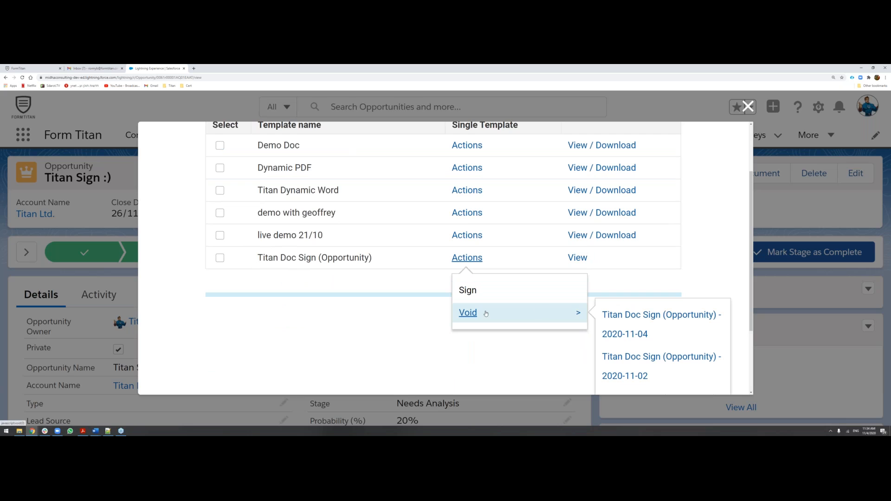
scroll(649, 301, "down", 3)
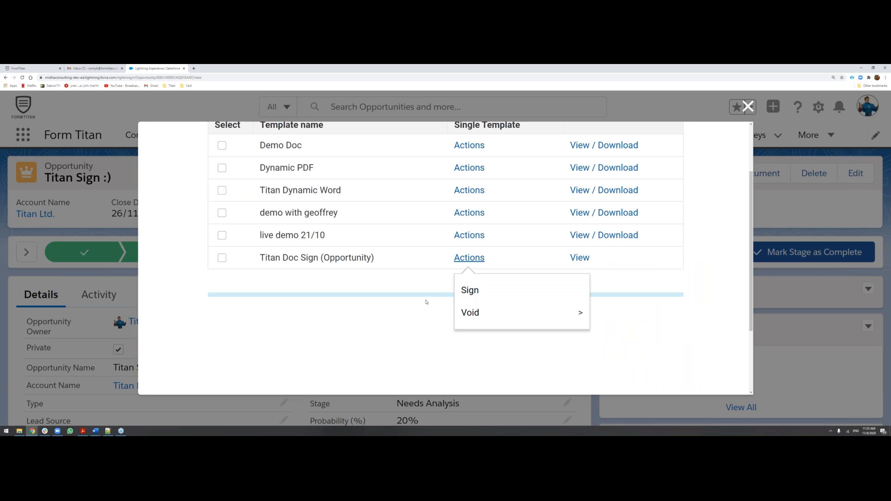
left_click(470, 291)
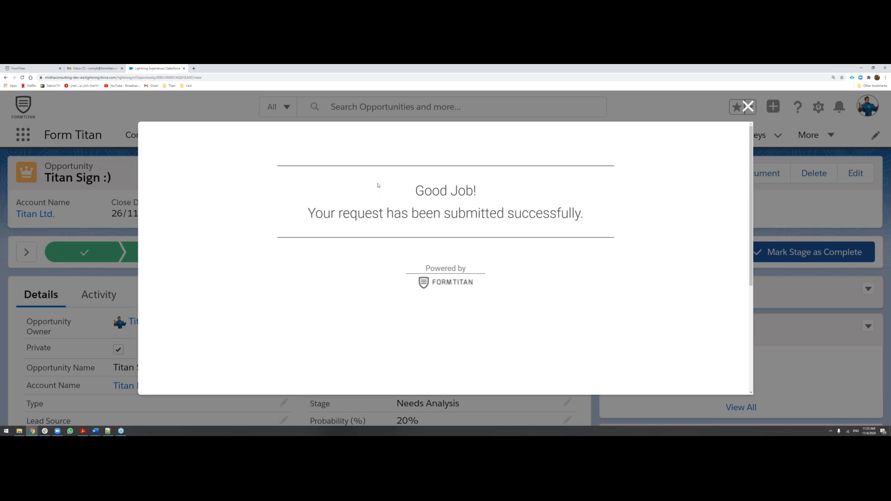
left_click_drag(382, 179, 606, 213)
left_click(606, 224)
left_click(747, 107)
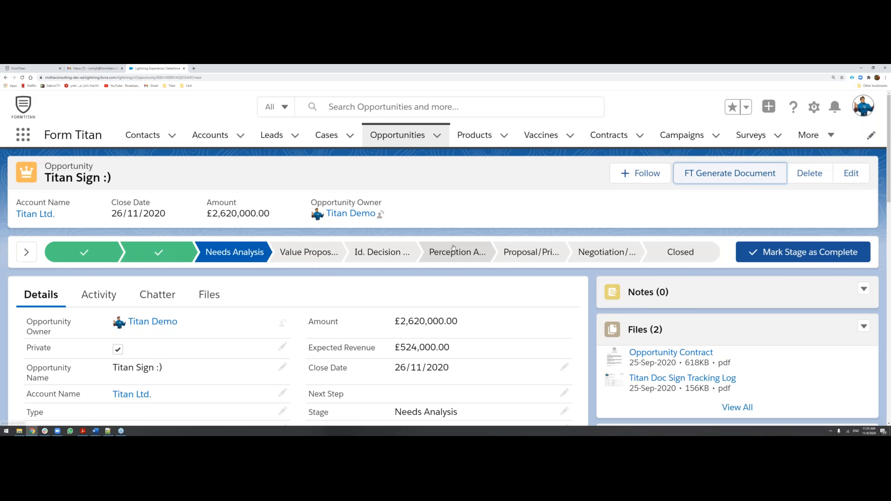
Reopen FT Generate Document, select several templates including live demo 21/10 to view the bulk actions, and close the window.
left_click(692, 177)
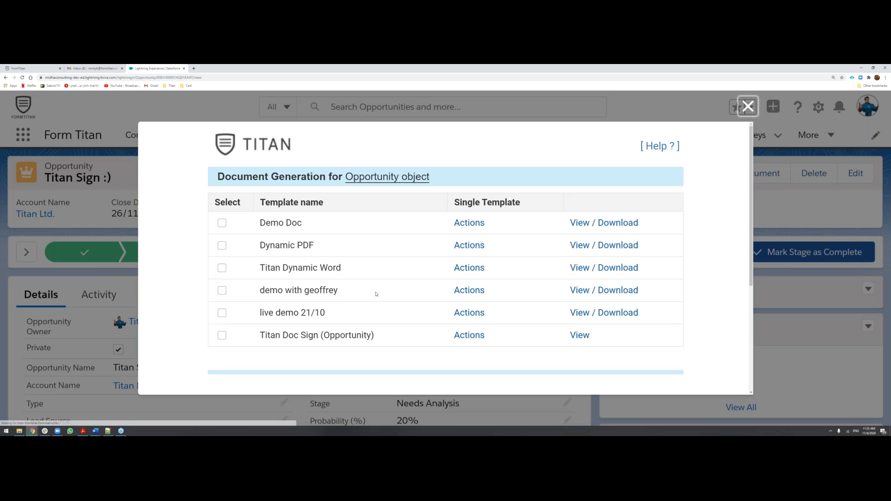
scroll(230, 321, "down", 1)
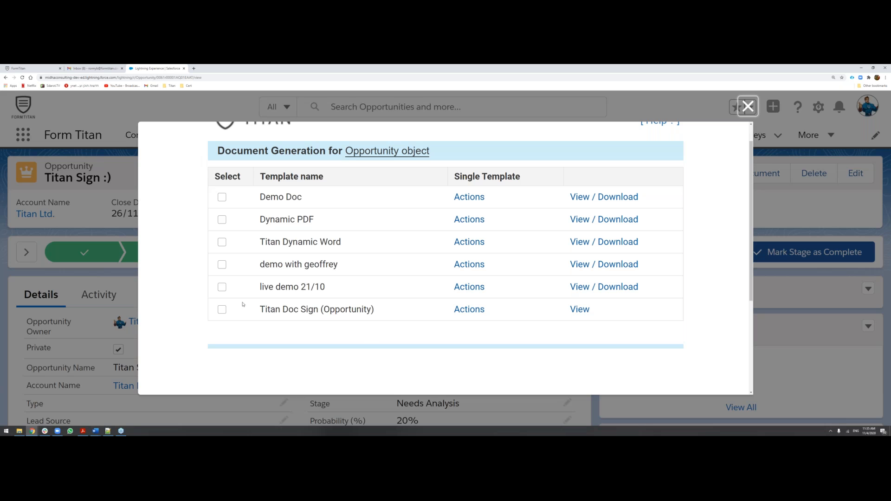
left_click(223, 287)
left_click(224, 267)
scroll(225, 269, "down", 2)
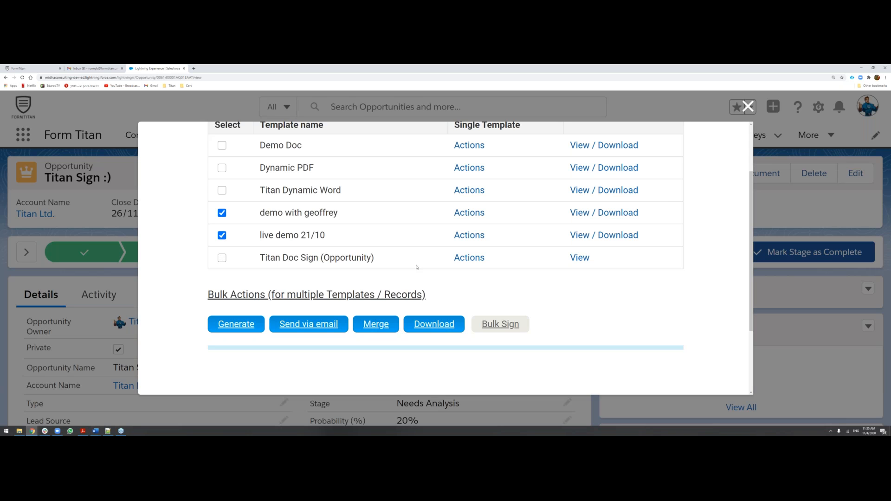
left_click(218, 190)
left_click(747, 106)
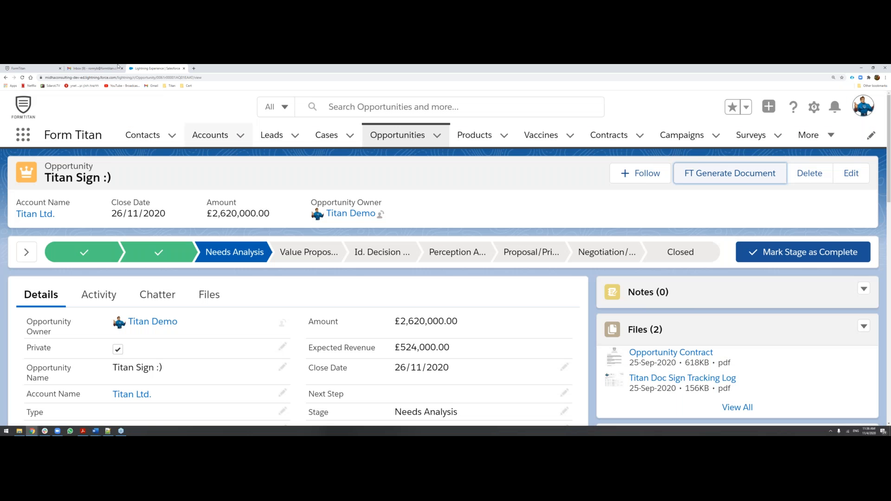
Switch to Gmail and open the new signature request email from FormTitan to view its message body.
left_click(118, 67)
left_click(694, 221)
left_click_drag(700, 324, 729, 324)
scroll(729, 324, "down", 3)
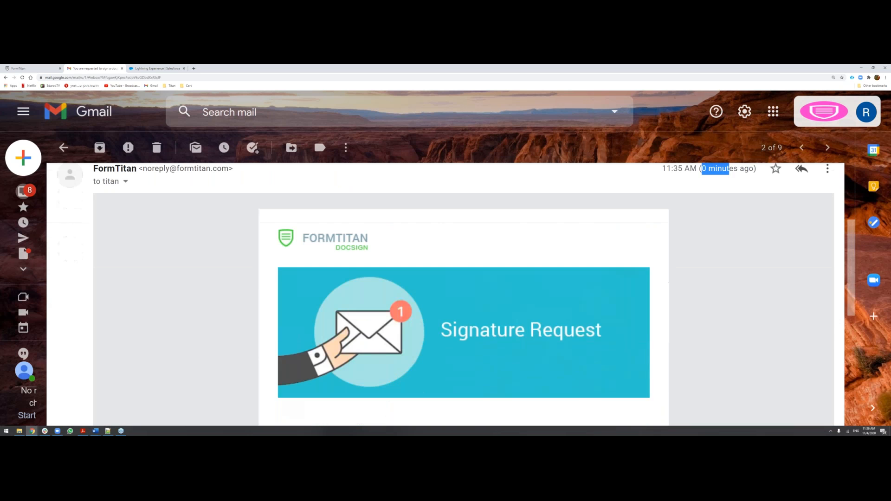
scroll(241, 278, "down", 2)
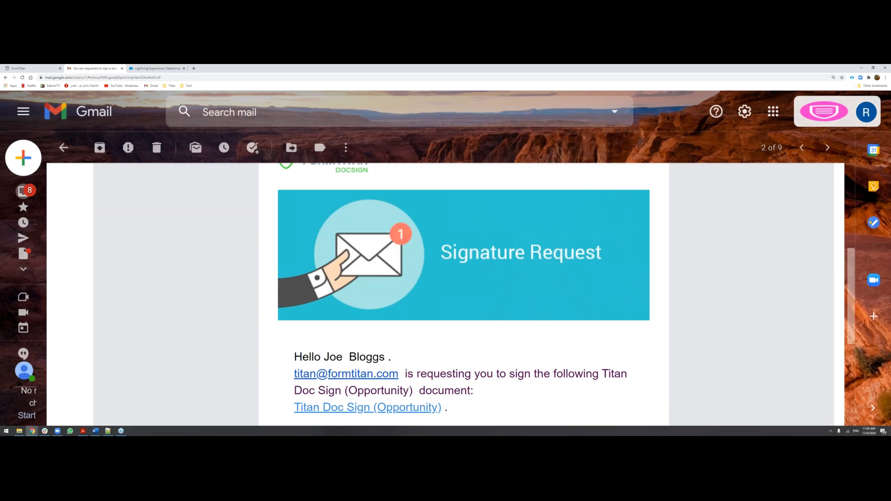
Switch to Salesforce and check the Primary Contact of the Titan Sign :) opportunity against the recipient of the request email.
left_click(157, 68)
scroll(174, 221, "down", 8)
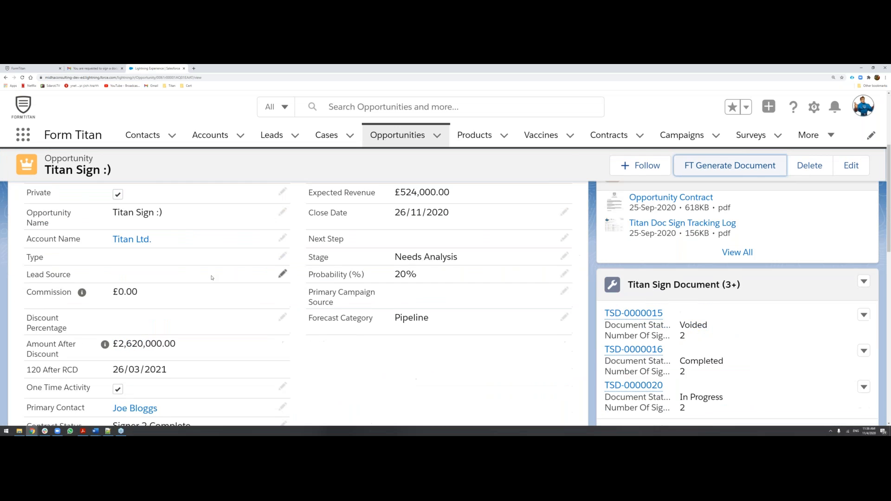
left_click_drag(163, 228, 80, 227)
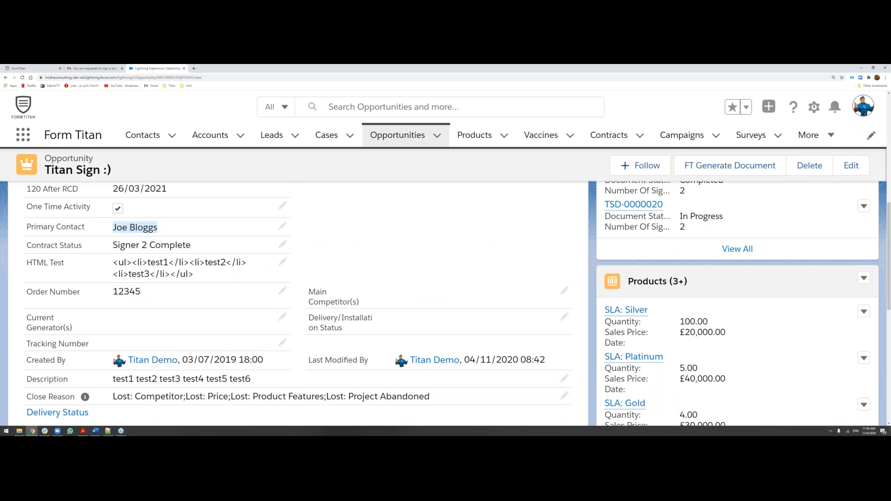
Return to the signature request in Gmail, read its sender and document name, and open the linked Titan Doc Sign (Opportunity) document.
left_click(87, 68)
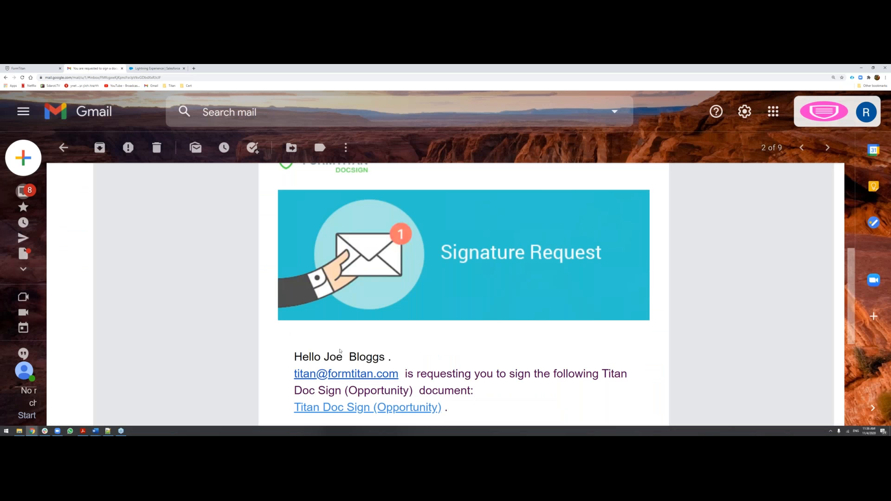
left_click_drag(295, 374, 416, 374)
left_click(397, 380)
scroll(484, 376, "down", 1)
left_click_drag(294, 365, 467, 365)
left_click(467, 371)
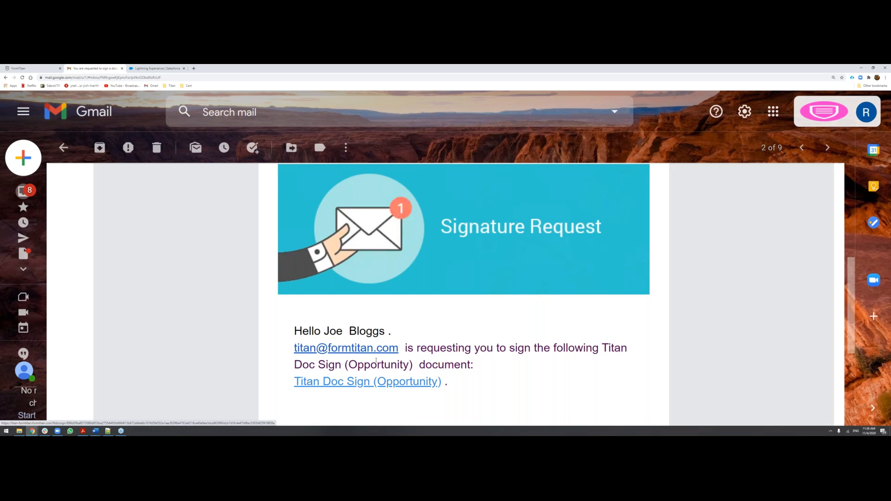
scroll(388, 386, "down", 3)
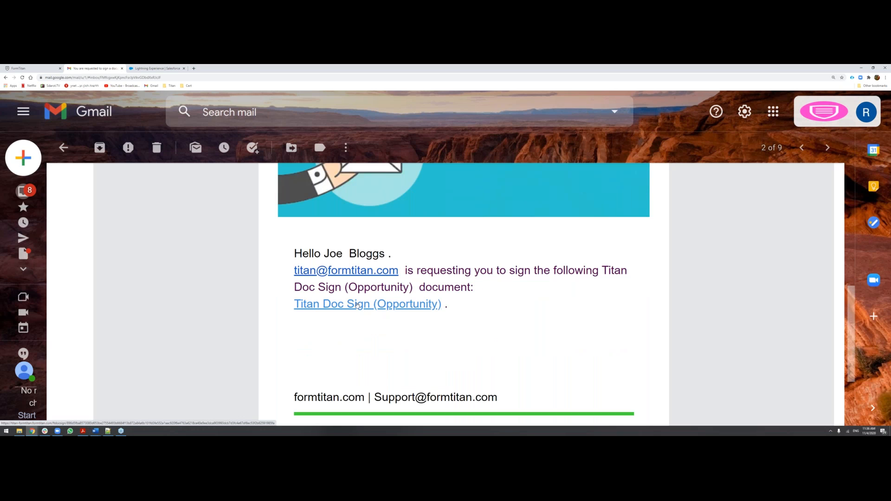
left_click(357, 305)
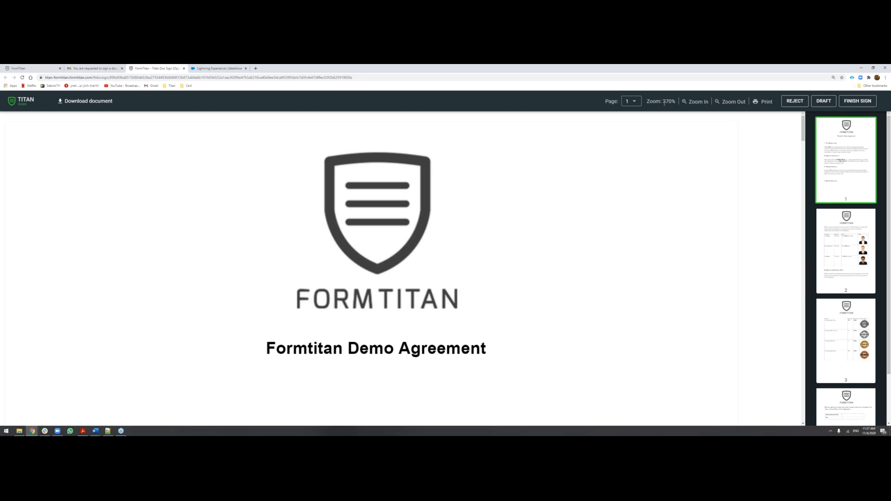
Read the opportunity, opportunity amount and related account sections on the first page of the Formtitan Demo Agreement.
scroll(573, 245, "down", 3)
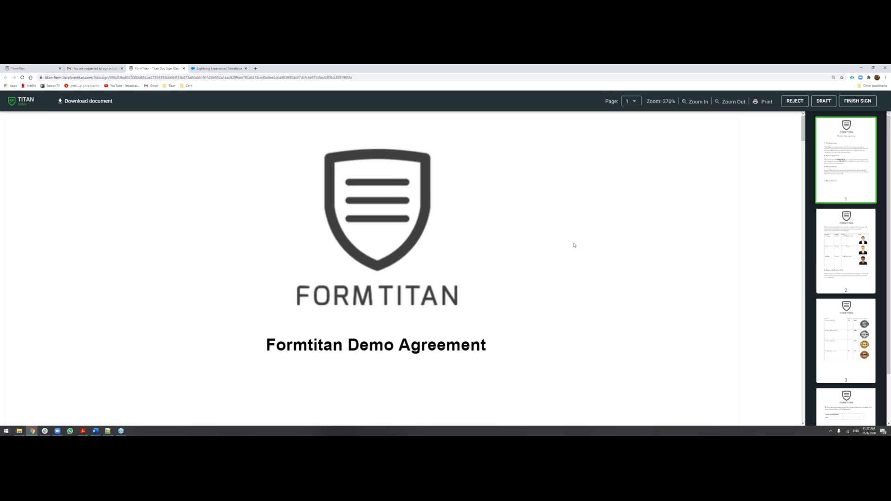
scroll(574, 245, "down", 1)
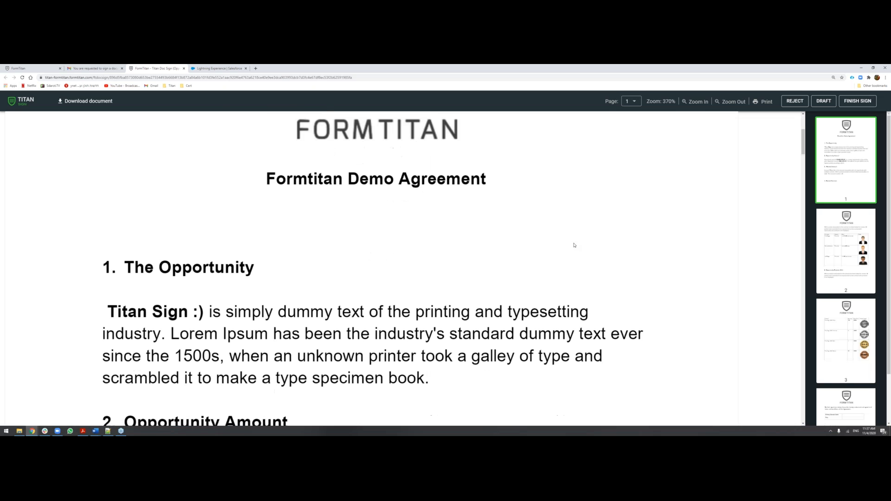
scroll(573, 245, "down", 2)
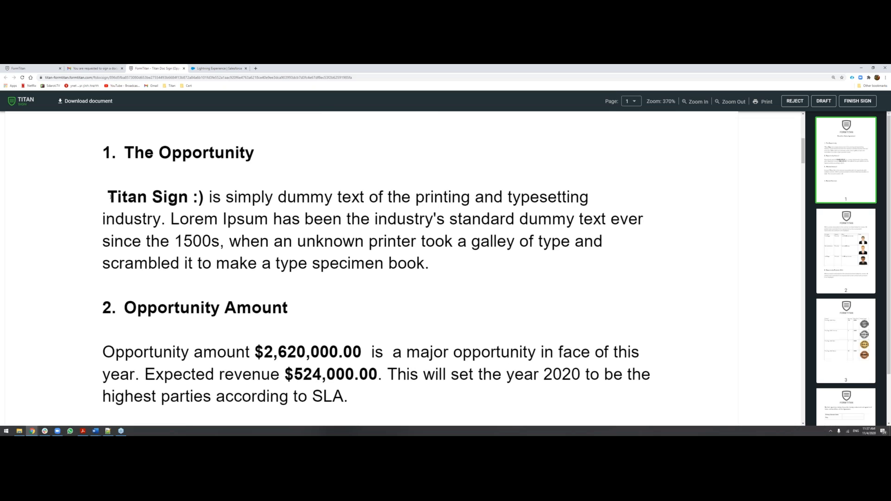
scroll(340, 294, "down", 1)
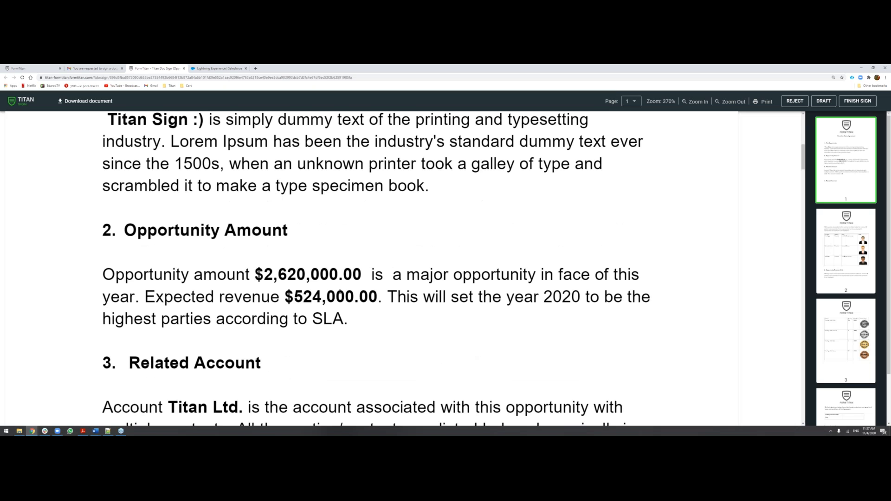
scroll(341, 294, "down", 3)
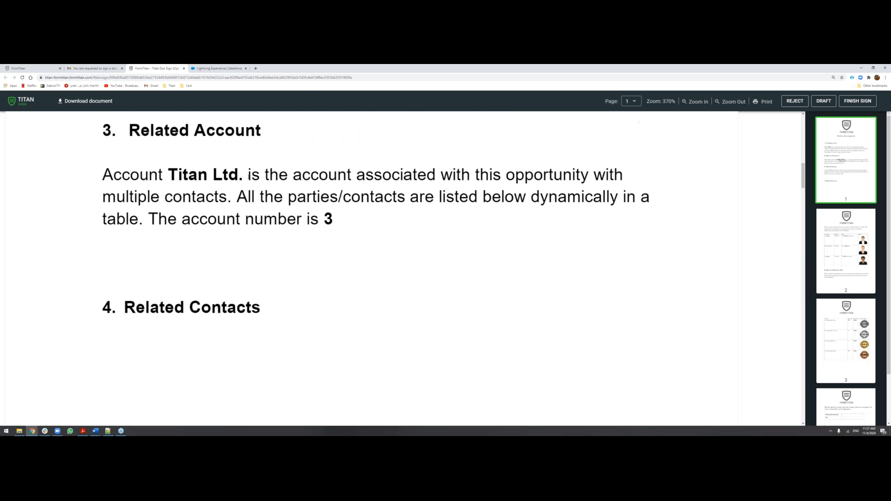
scroll(241, 218, "down", 4)
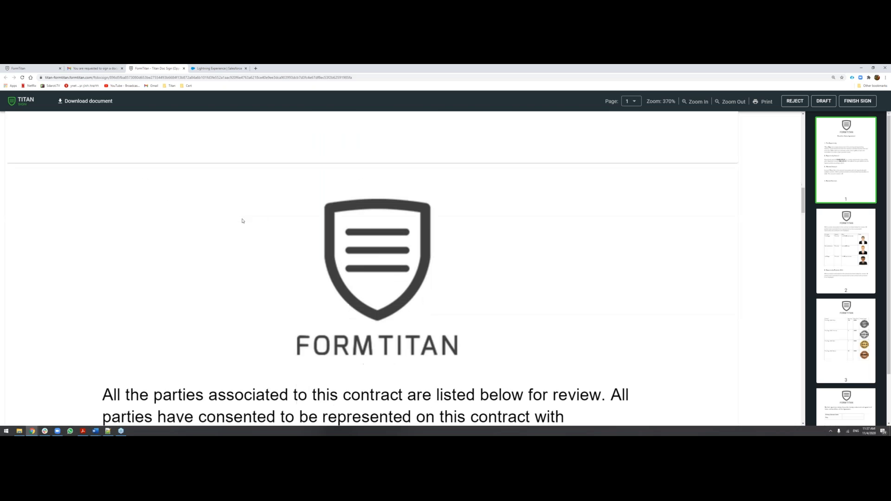
Examine the related contacts table and the opportunity products SLA table on the agreement's second and third pages.
scroll(242, 221, "down", 5)
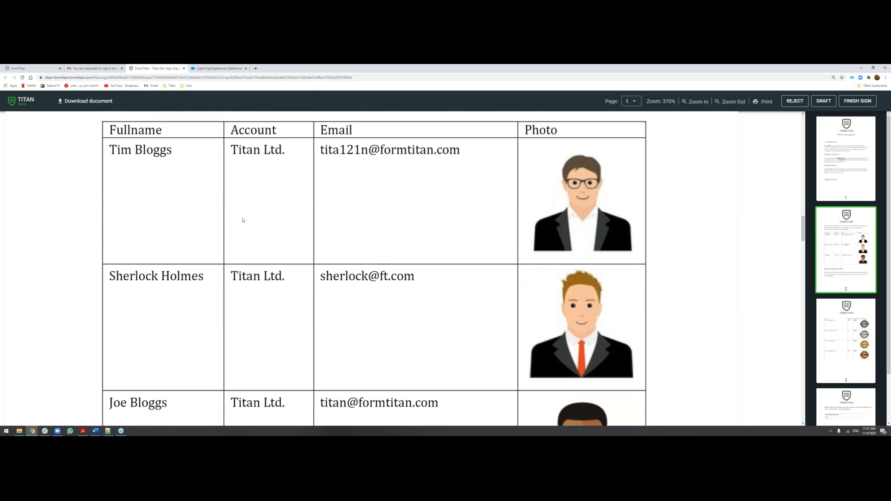
scroll(242, 220, "down", 4)
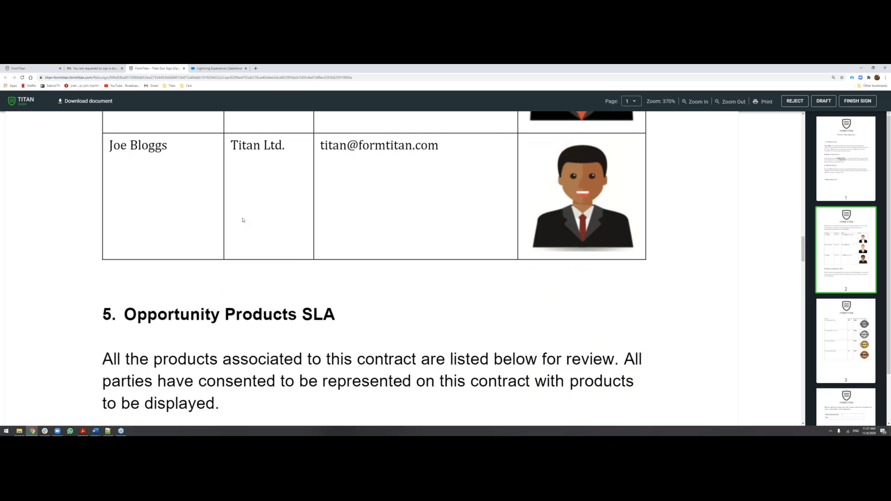
scroll(242, 222, "down", 5)
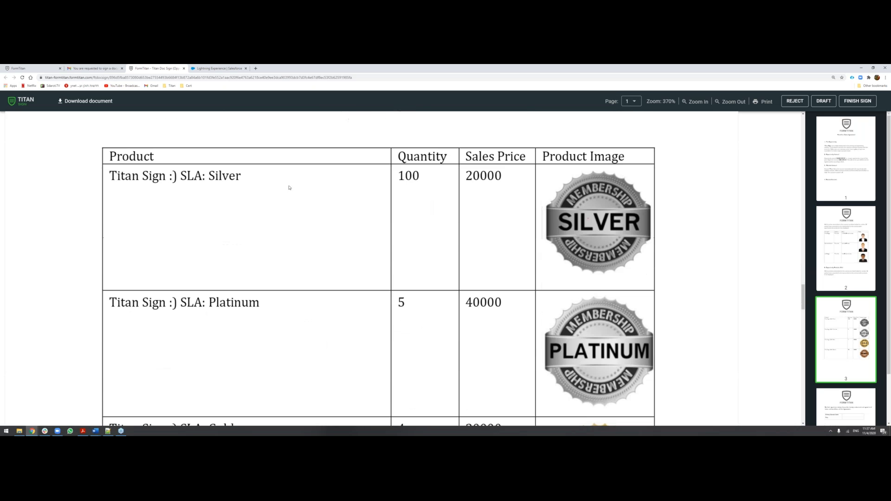
scroll(289, 310, "down", 3)
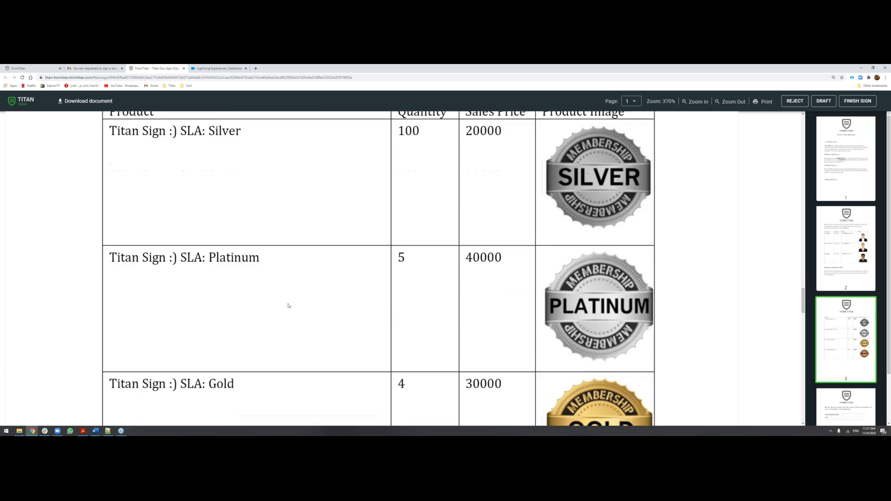
scroll(278, 268, "down", 6)
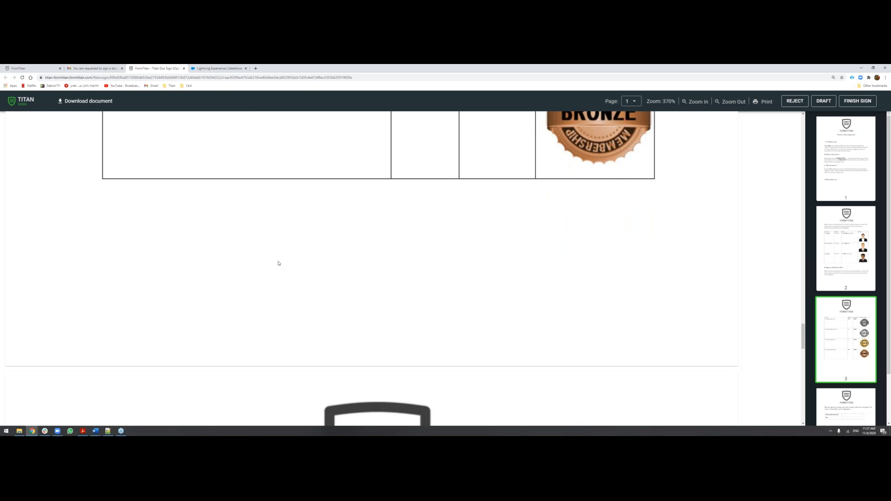
scroll(279, 263, "down", 6)
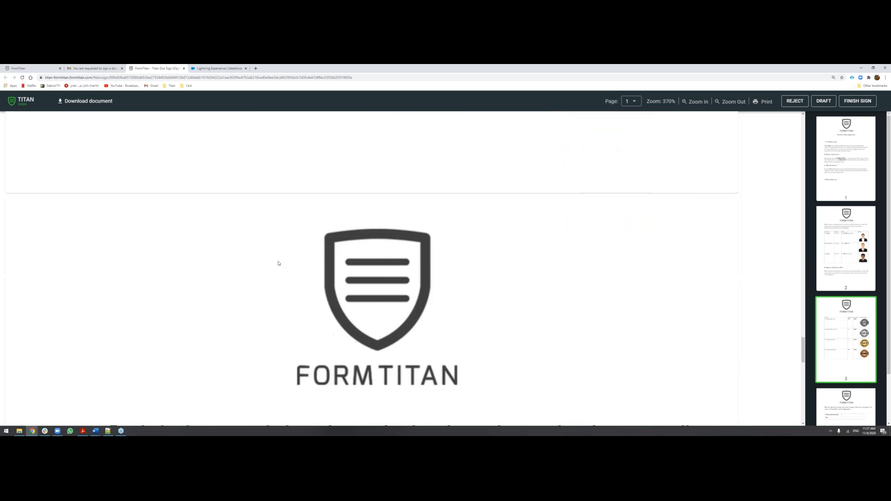
Examine the primary contact and opportunity owner name, title and signature fields on the agreement's signature page.
scroll(278, 263, "down", 3)
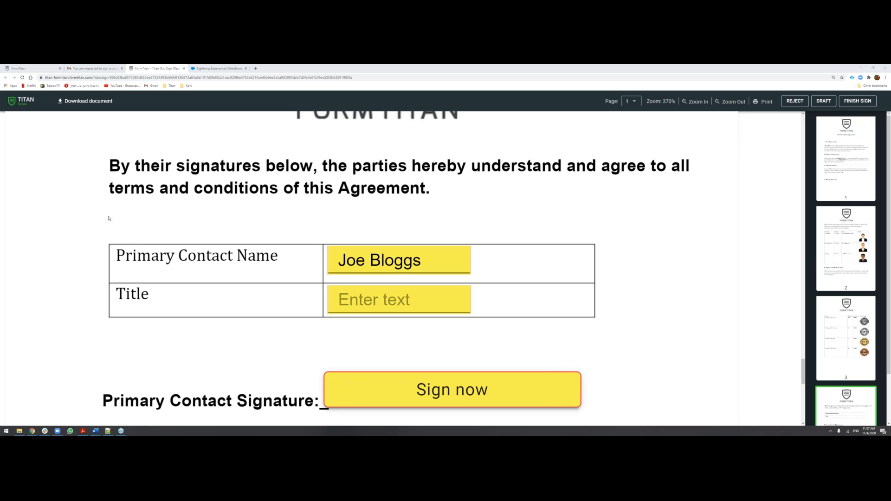
scroll(178, 255, "down", 1)
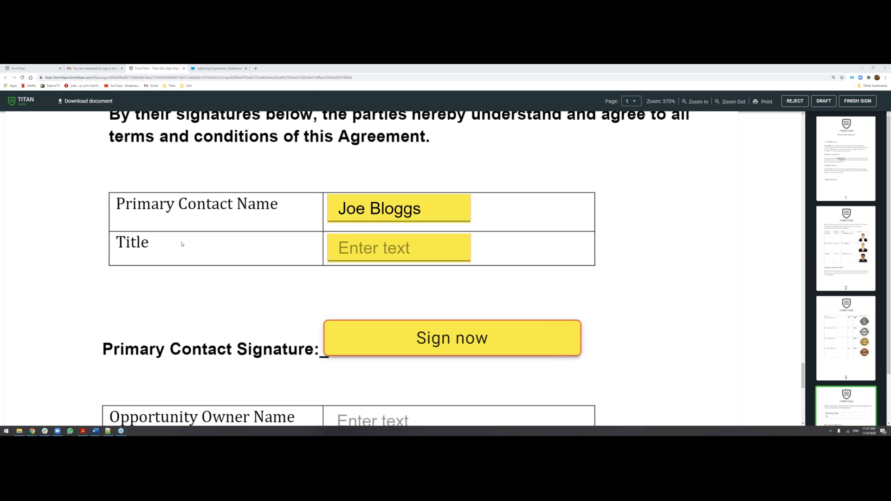
scroll(181, 243, "down", 3)
scroll(351, 190, "down", 2)
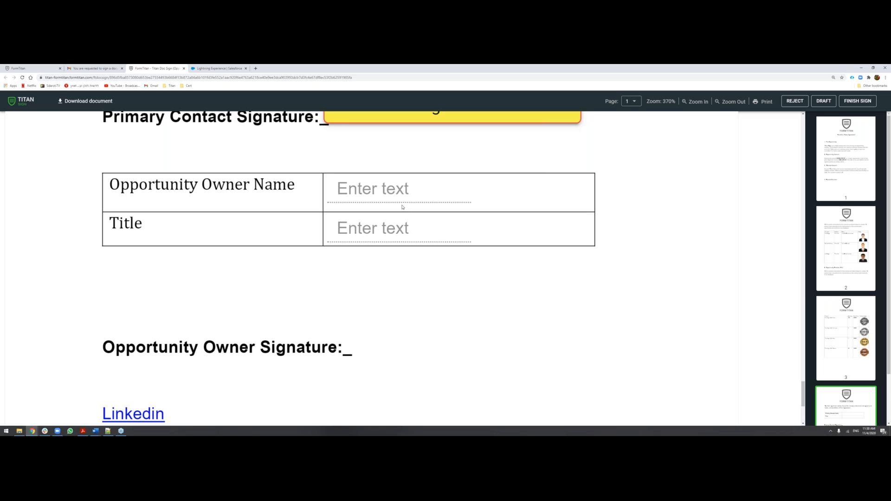
scroll(402, 206, "up", 3)
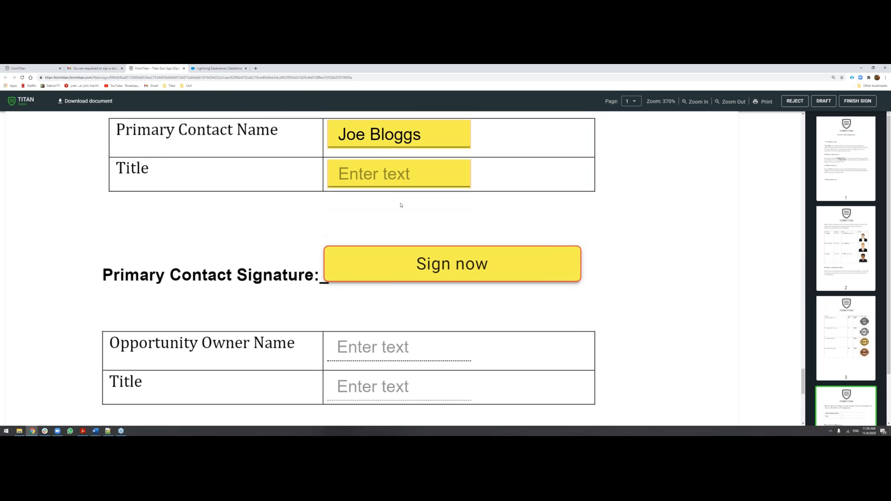
scroll(401, 205, "up", 1)
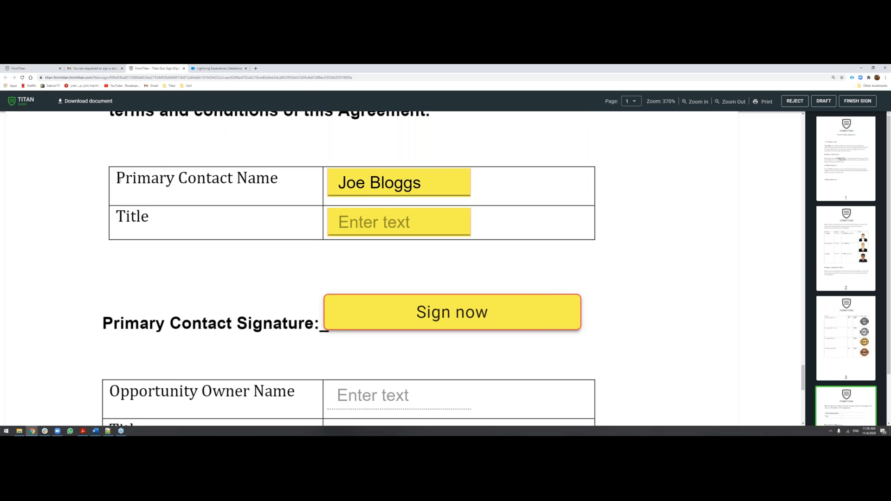
Check the prefilled Primary Contact Name and set the primary contact's Title to CEO.
left_click_drag(421, 187, 338, 186)
left_click(338, 188)
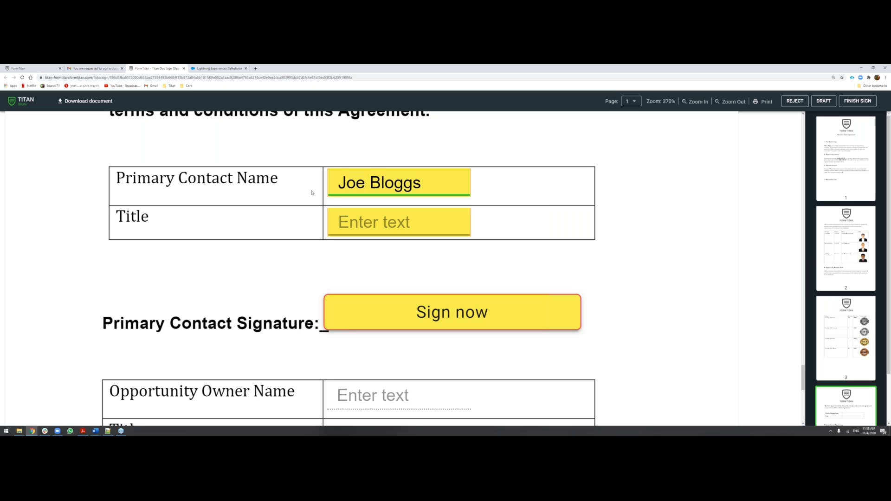
left_click_drag(420, 184, 346, 184)
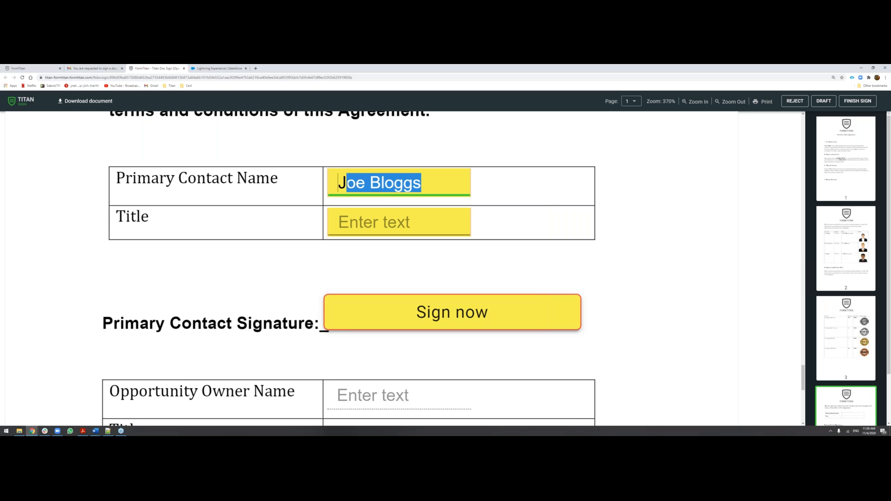
left_click(437, 189)
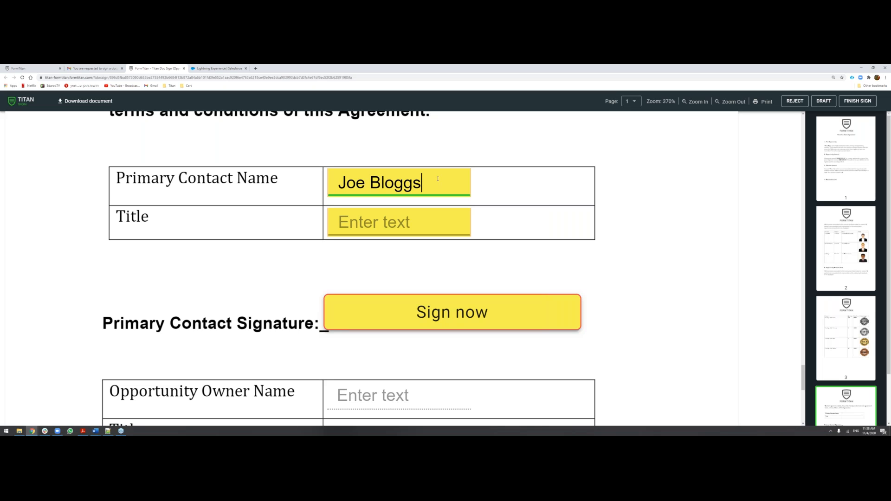
key("Tab")
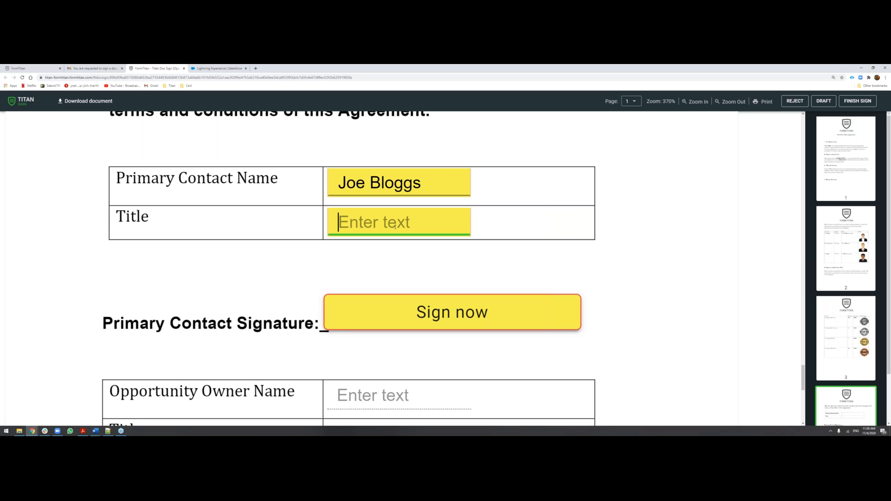
type("CEO")
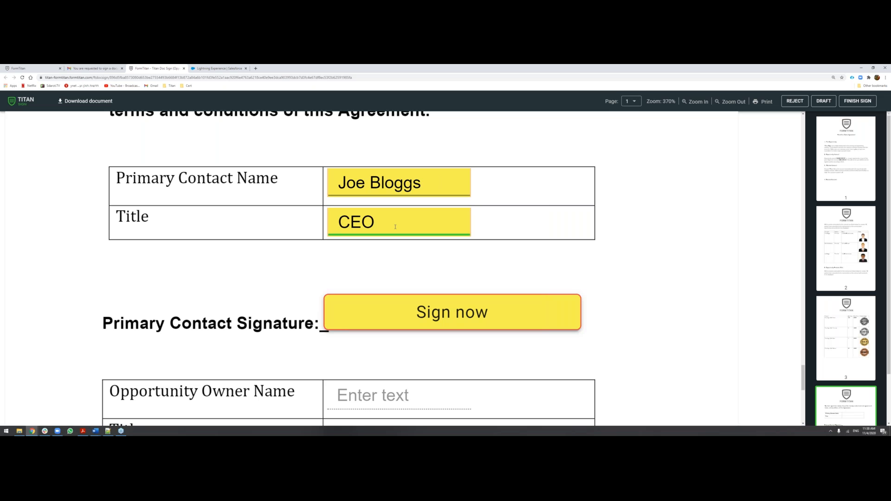
Place a saved signature in the Primary Contact Signature field and remove it again.
left_click(449, 311)
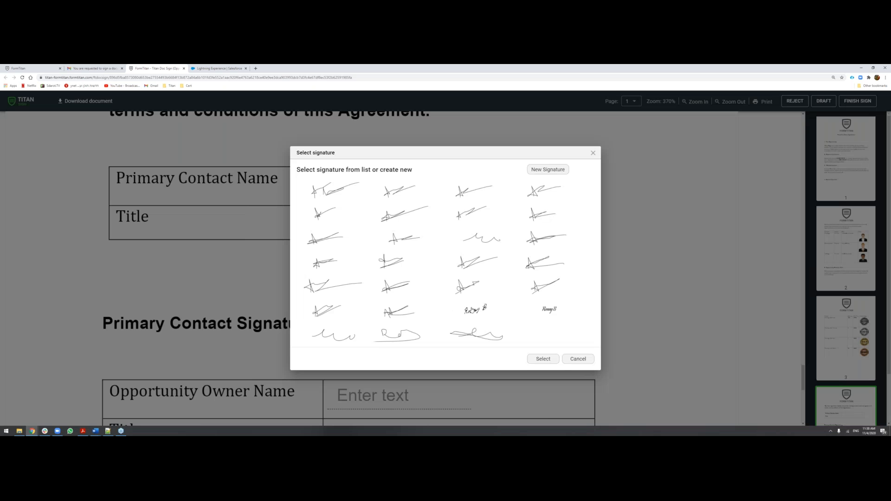
left_click(477, 308)
left_click(532, 357)
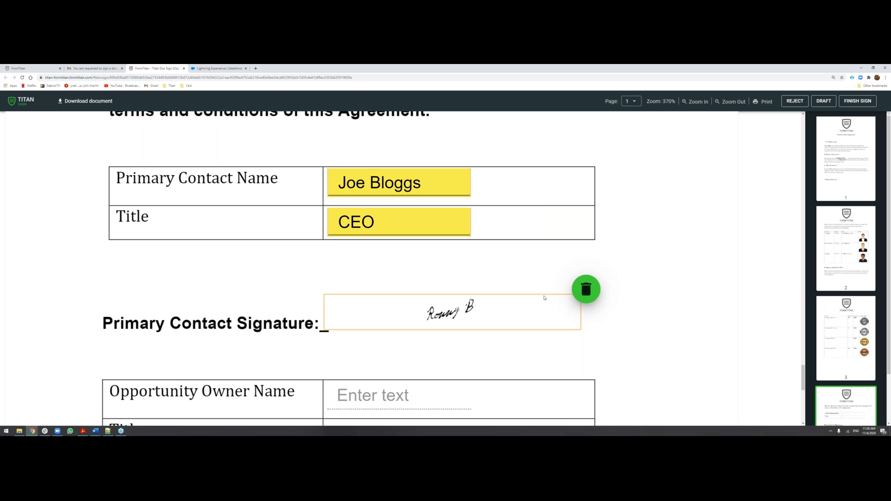
left_click(585, 289)
Draw a new freehand signature for the Primary Contact Signature field, confirm it and remove it from the field.
left_click(497, 312)
left_click(548, 170)
mouse_move(387, 233)
left_mouse_down()
mouse_move(473, 235)
mouse_move(423, 226)
left_mouse_up()
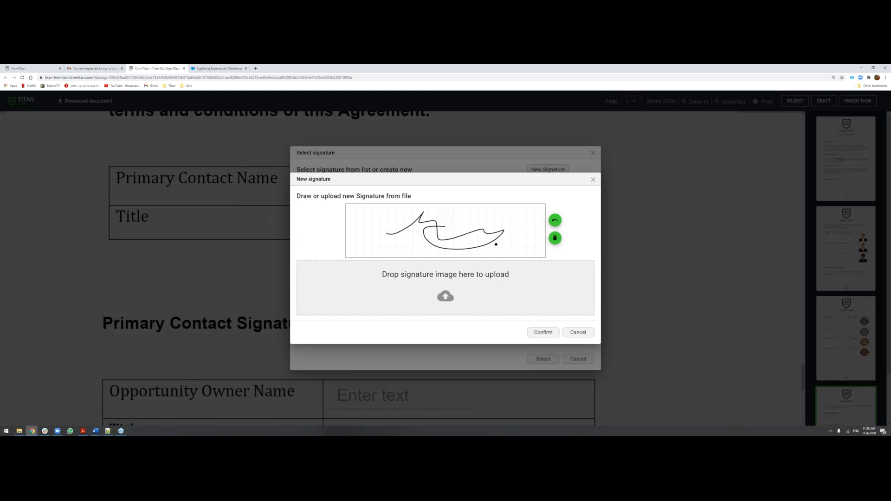
left_click(541, 333)
left_click(586, 286)
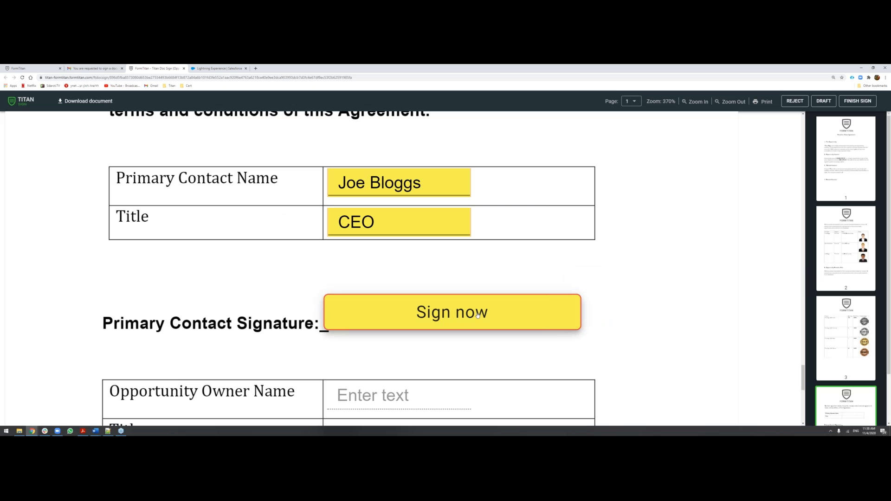
Sign the Primary Contact Signature field with the saved handwritten signature and finish signing, closing the document.
left_click(476, 316)
double_click(475, 308)
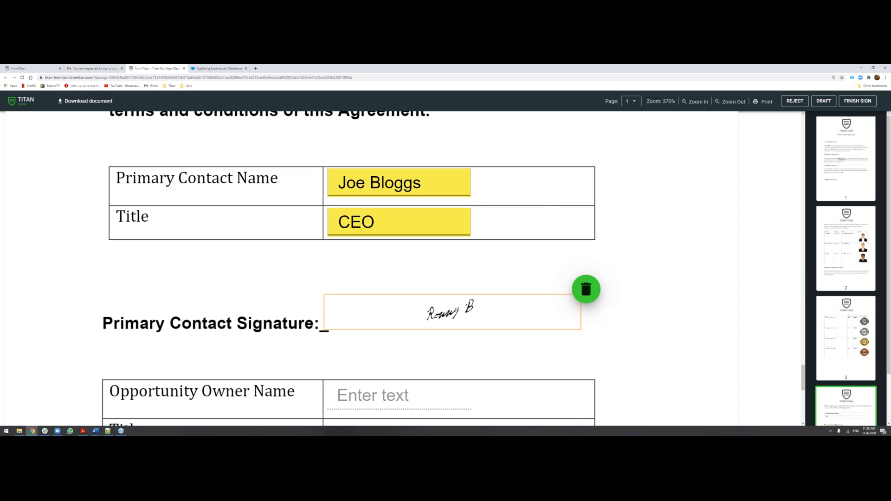
left_click(859, 102)
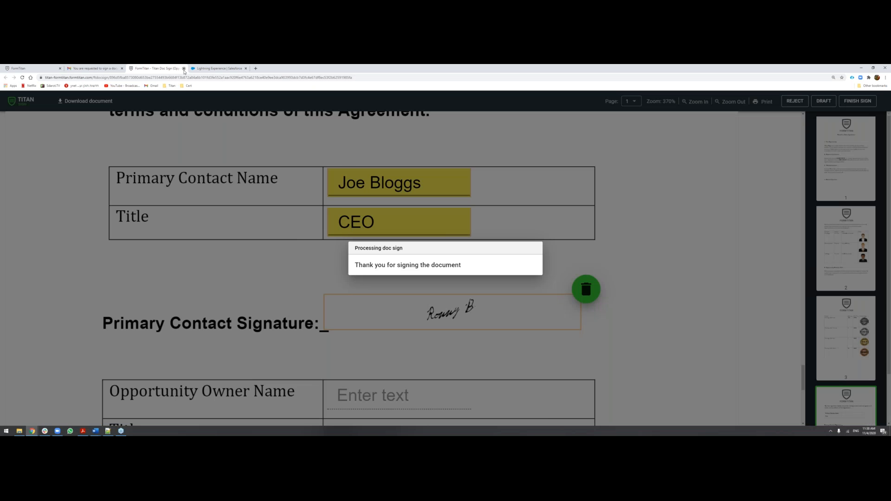
left_click(183, 69)
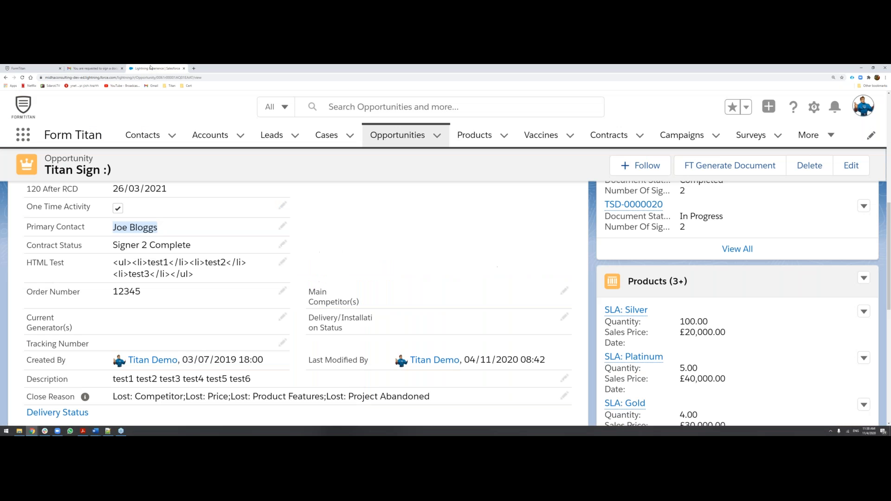
Open the new email thanking the signer for signing Titan Doc Sign (Opportunity) and read its latest message.
left_click(840, 416)
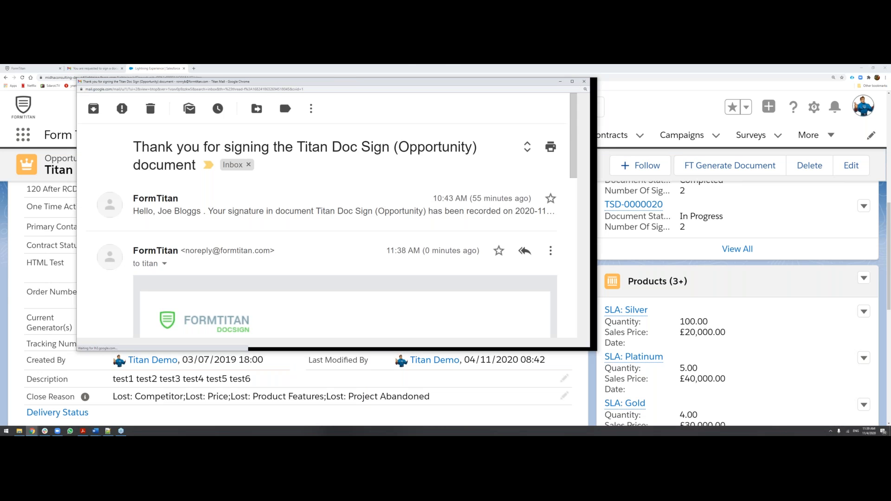
scroll(384, 264, "down", 4)
scroll(191, 203, "down", 3)
mouse_move(200, 249)
left_mouse_down()
mouse_move(258, 250)
mouse_move(339, 281)
left_mouse_up()
left_click(339, 281)
scroll(339, 282, "down", 2)
scroll(352, 277, "down", 2)
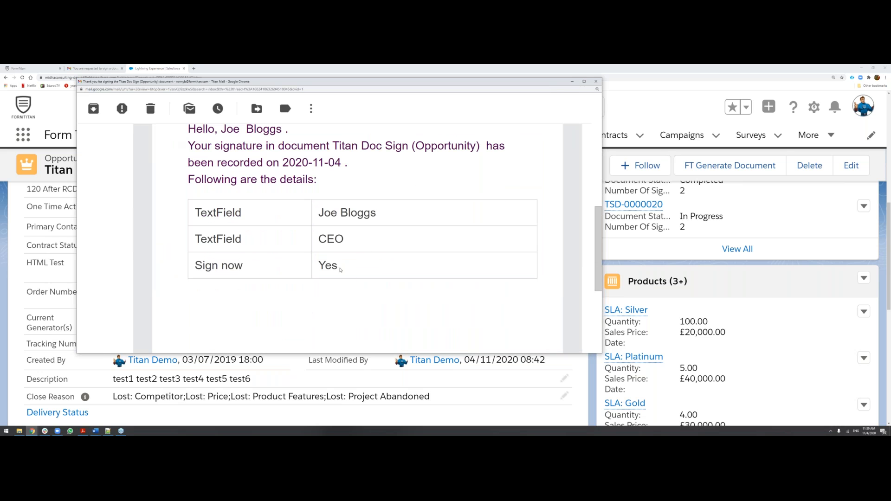
Review the table of recorded text field and Sign now details in the signing confirmation email.
left_click_drag(352, 277, 190, 215)
left_click(190, 215)
scroll(242, 217, "down", 5)
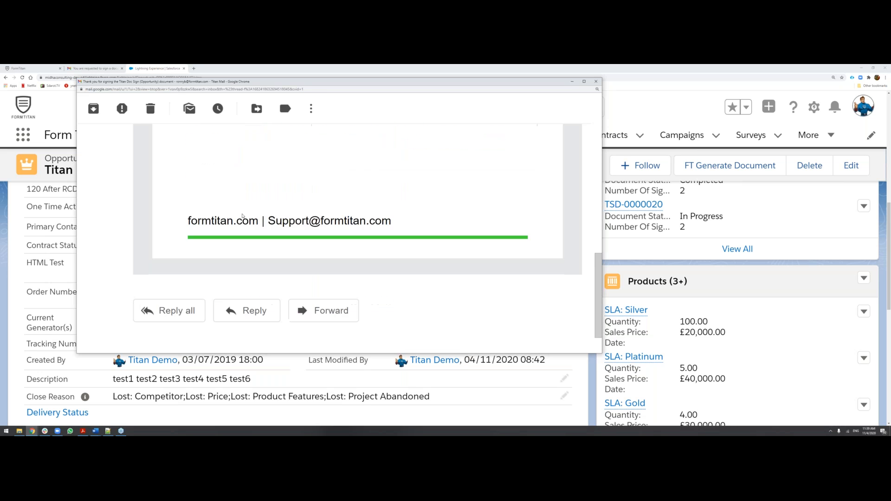
scroll(173, 209, "up", 6)
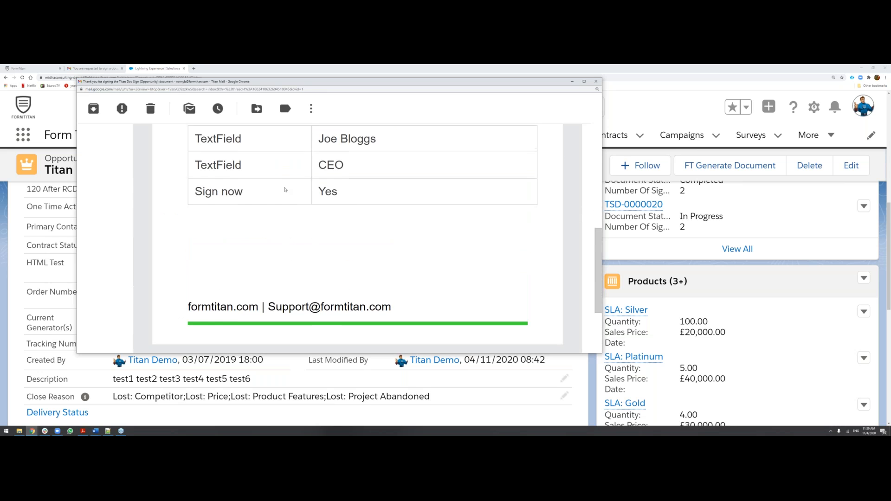
left_click_drag(191, 211, 392, 264)
left_click(393, 268)
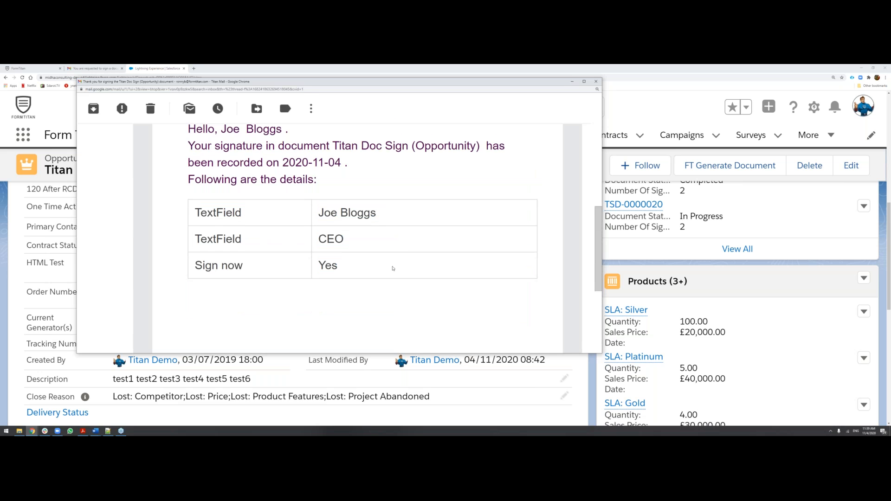
Close the email window and open the full Titan Sign Document list of the Titan Sign :) opportunity.
left_click(596, 82)
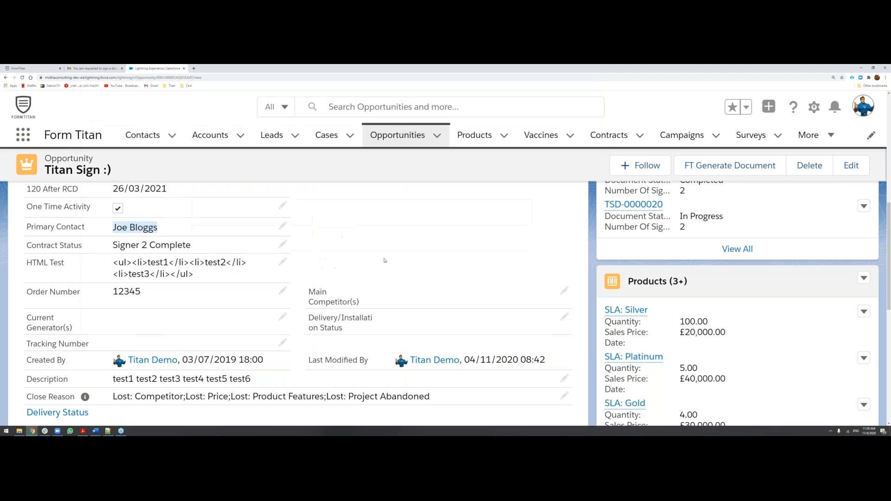
scroll(384, 261, "up", 5)
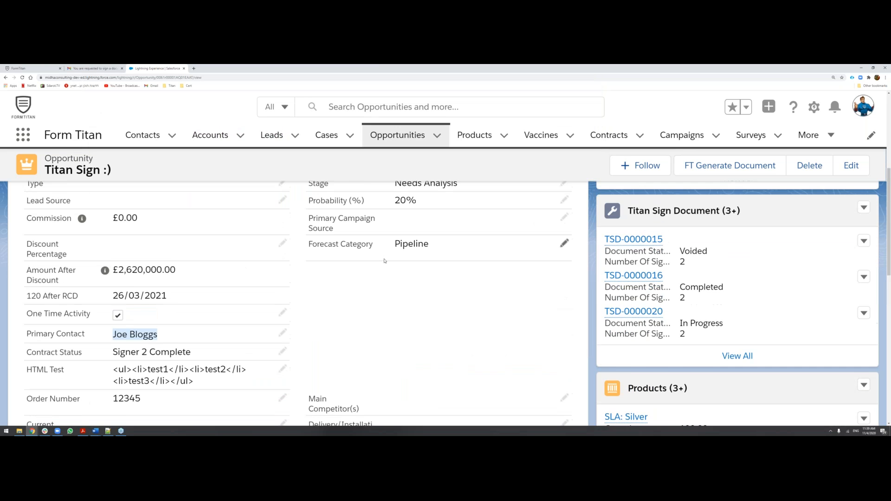
scroll(384, 261, "up", 4)
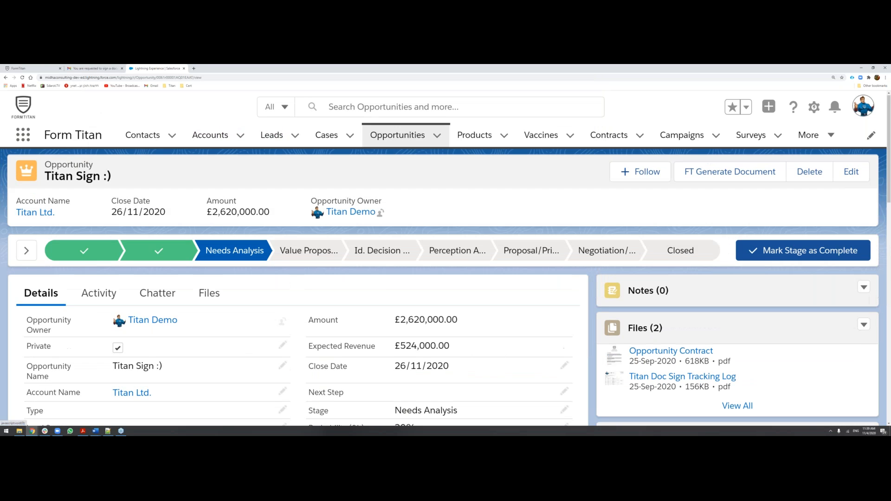
scroll(661, 340, "down", 3)
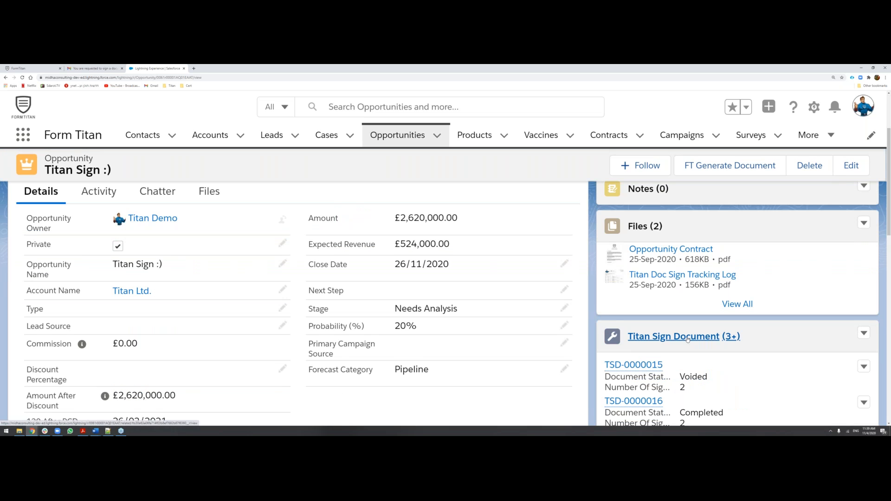
scroll(687, 339, "down", 1)
left_click(694, 312)
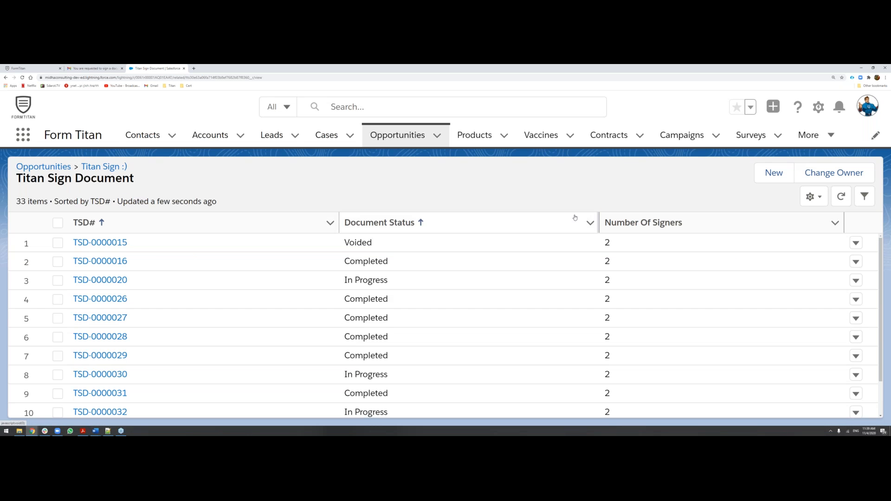
Sort the Titan Sign Document list by TSD# in descending order and open the newest record, TSD-0000063.
left_click(133, 226)
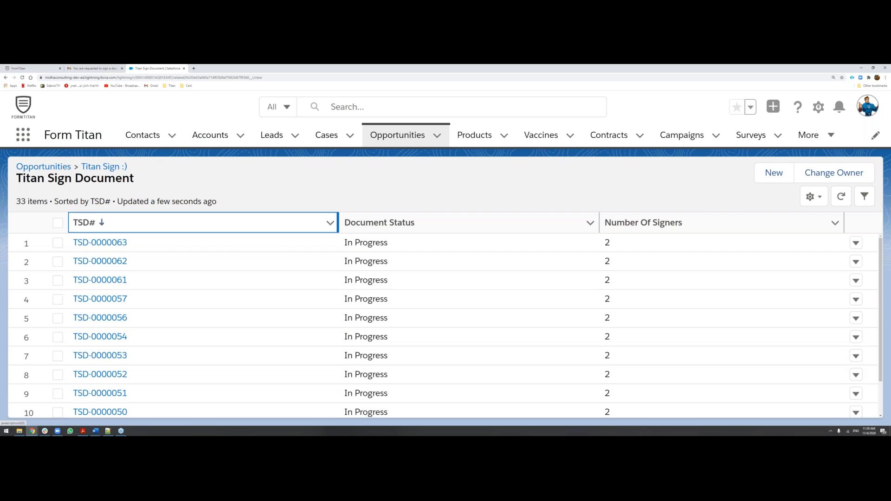
scroll(141, 246, "down", 1)
scroll(146, 274, "up", 1)
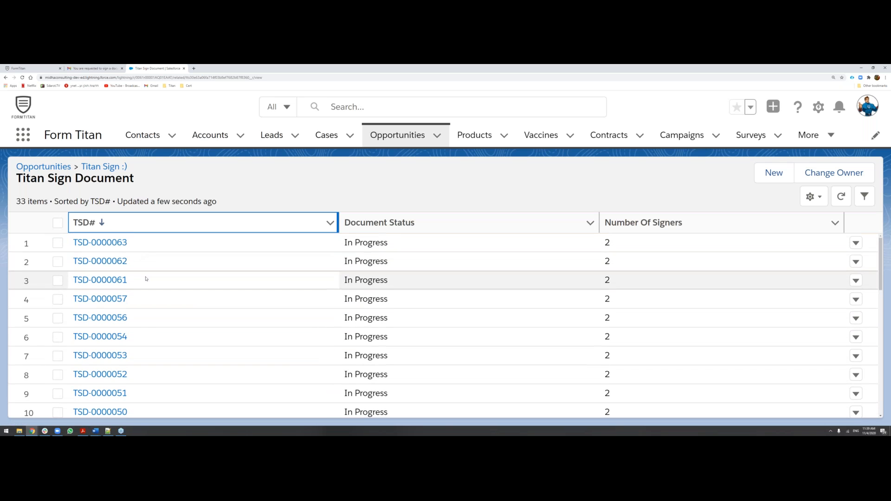
left_click(109, 243)
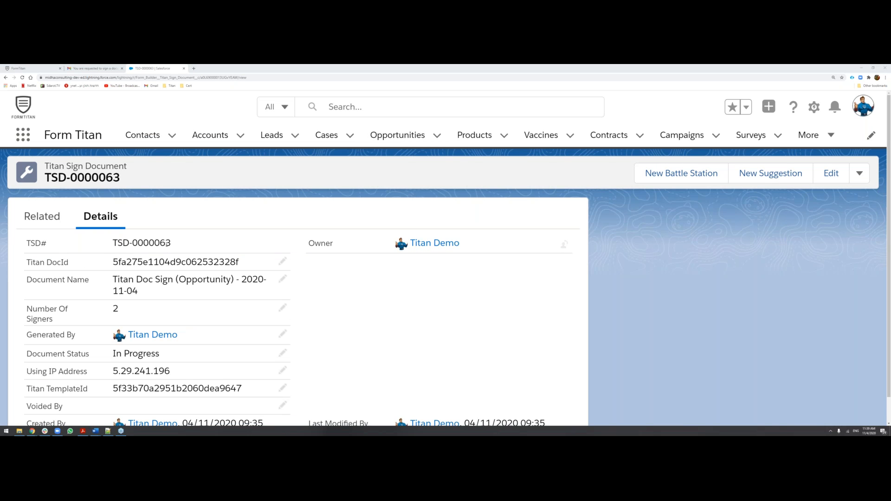
Review the document record's details: Titan DocId, document name, number of signers, document status and IP address.
left_click_drag(113, 262, 241, 262)
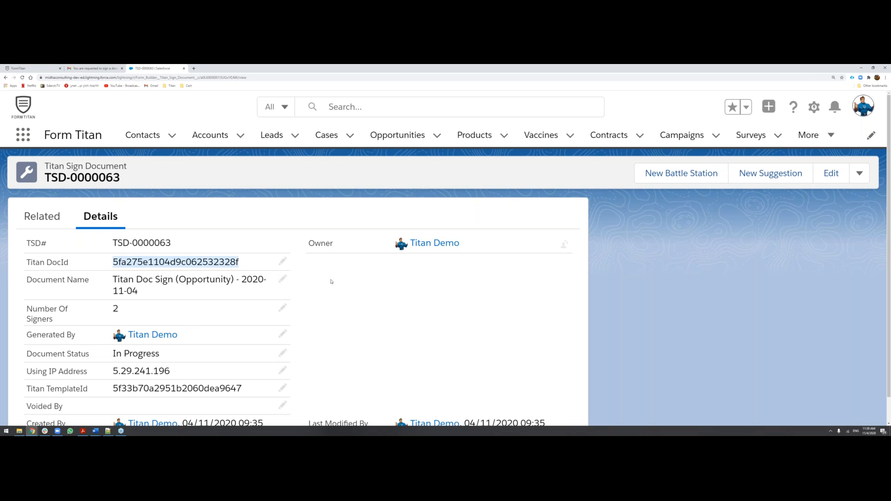
left_click(332, 282)
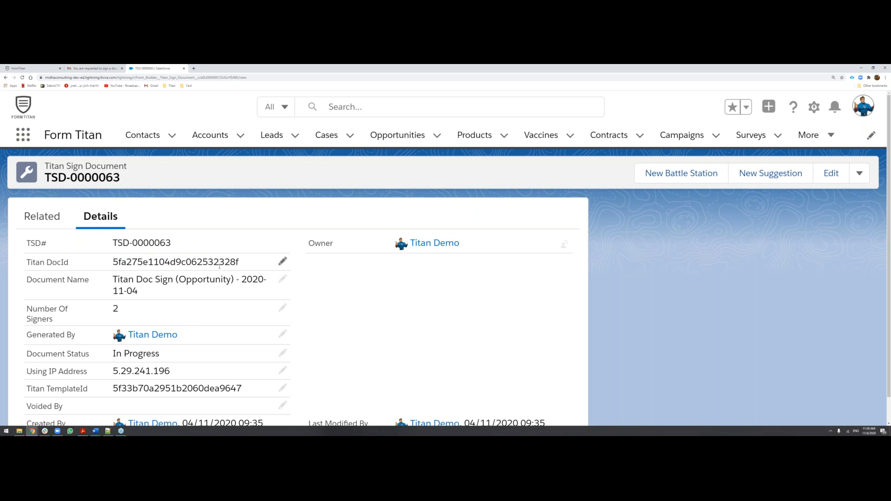
scroll(219, 266, "down", 1)
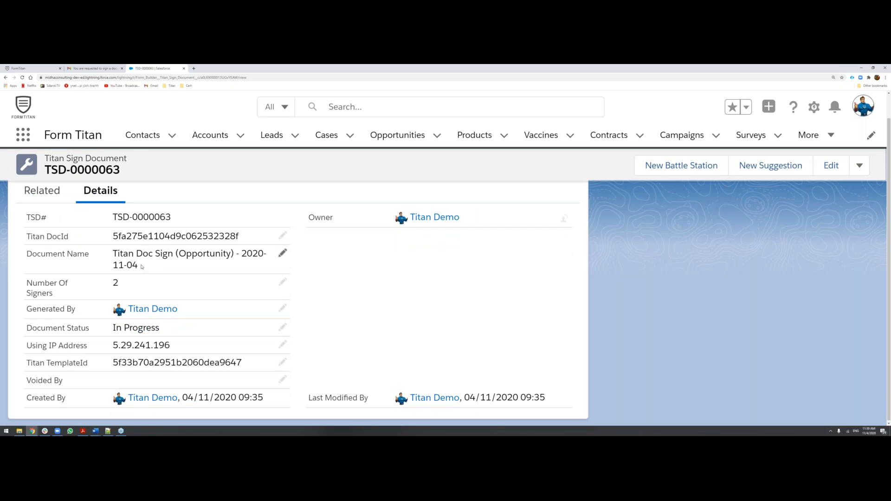
double_click(143, 291)
left_click_drag(163, 328, 102, 333)
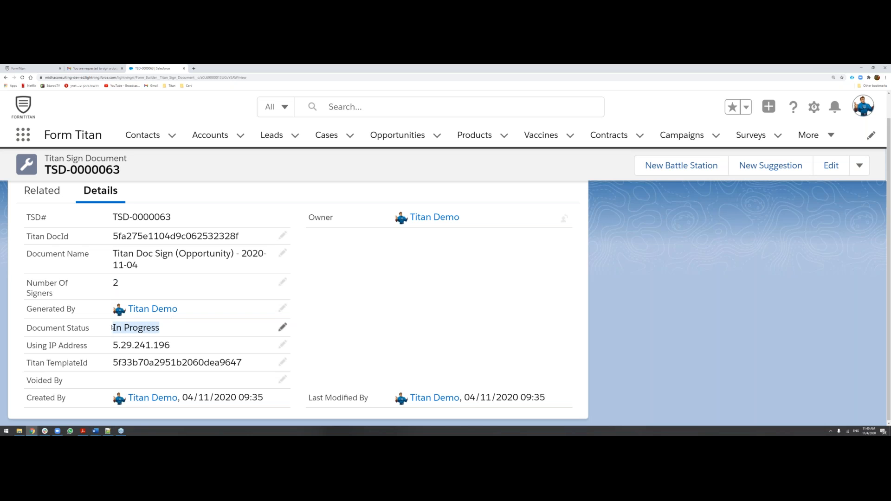
left_click_drag(112, 345, 172, 346)
left_click(176, 346)
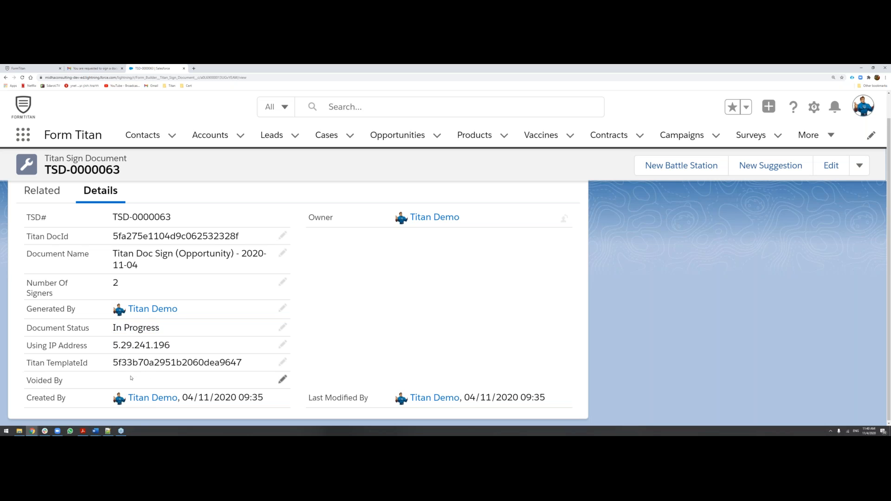
Open the complete list of Titan Sign Trackings related to the document record.
scroll(106, 246, "up", 1)
left_click(50, 217)
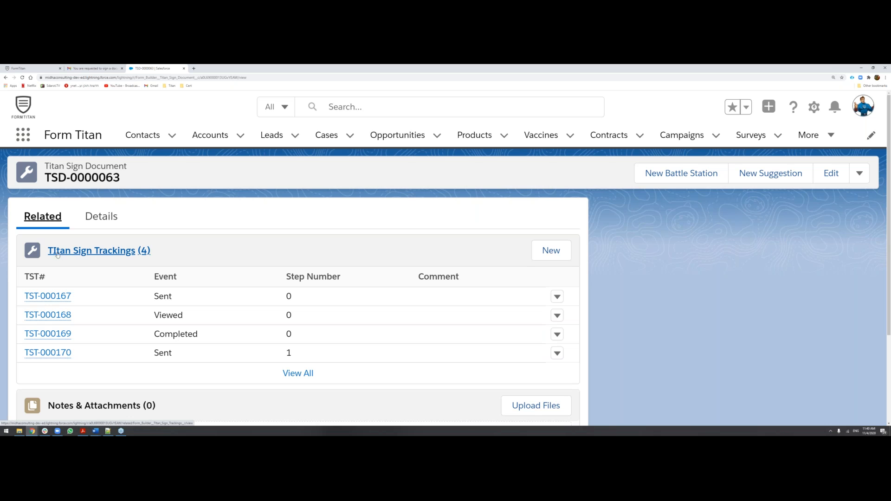
left_click(296, 374)
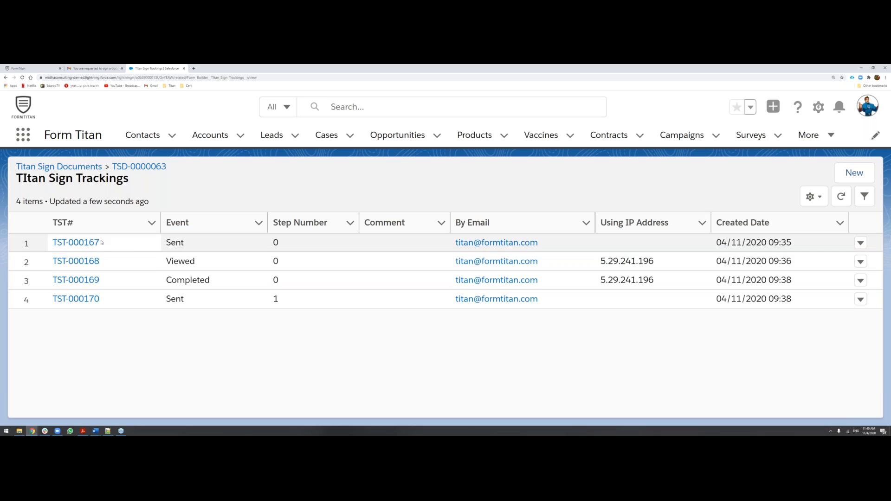
Examine the tracking records' events, step numbers, IP addresses and created dates for the first signer.
left_click_drag(185, 243, 164, 246)
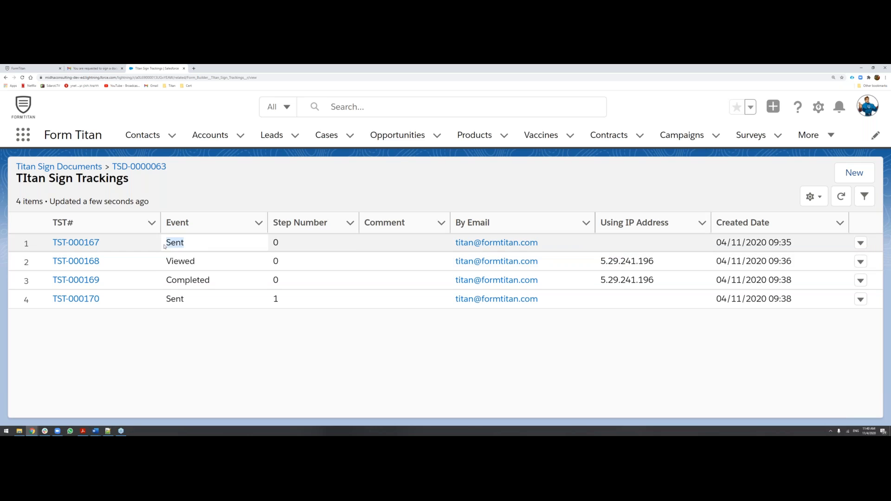
left_click(279, 243)
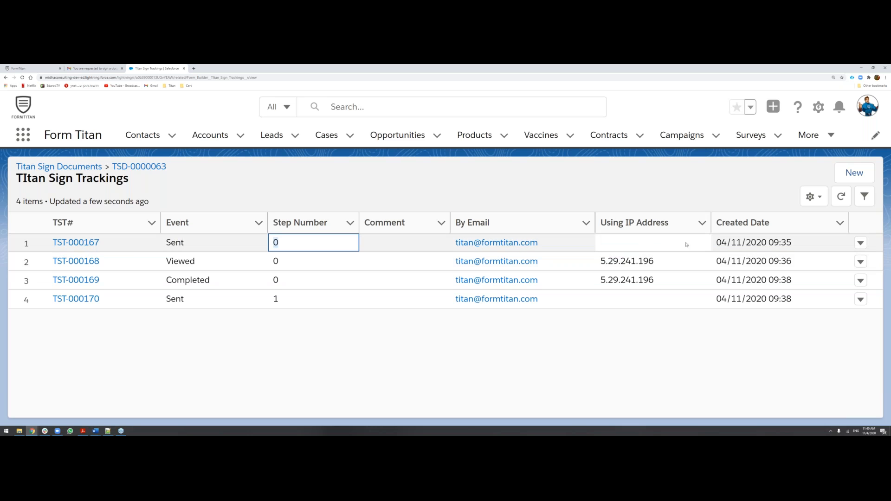
left_click_drag(223, 264, 157, 263)
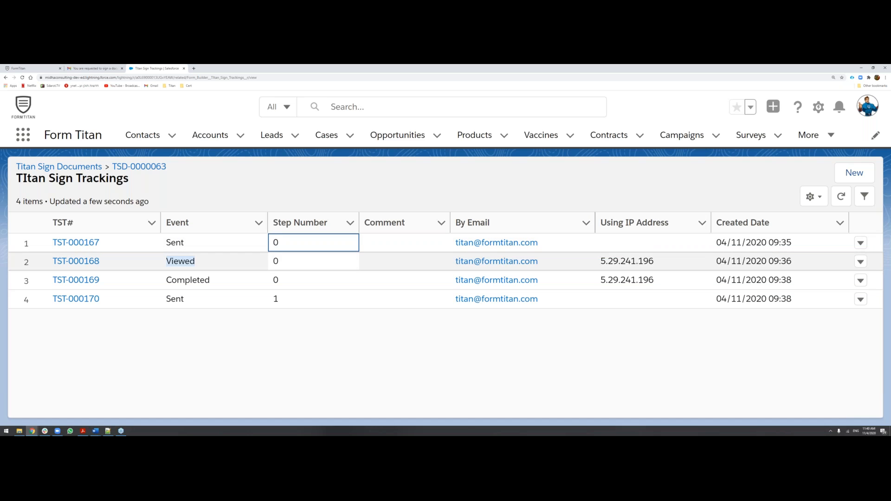
left_click_drag(658, 262, 599, 263)
left_click_drag(793, 260, 716, 261)
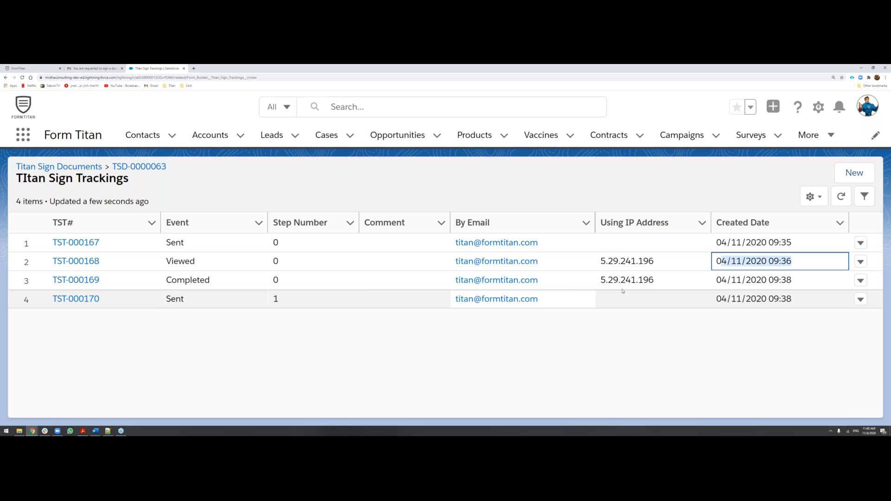
left_click_drag(793, 280, 716, 280)
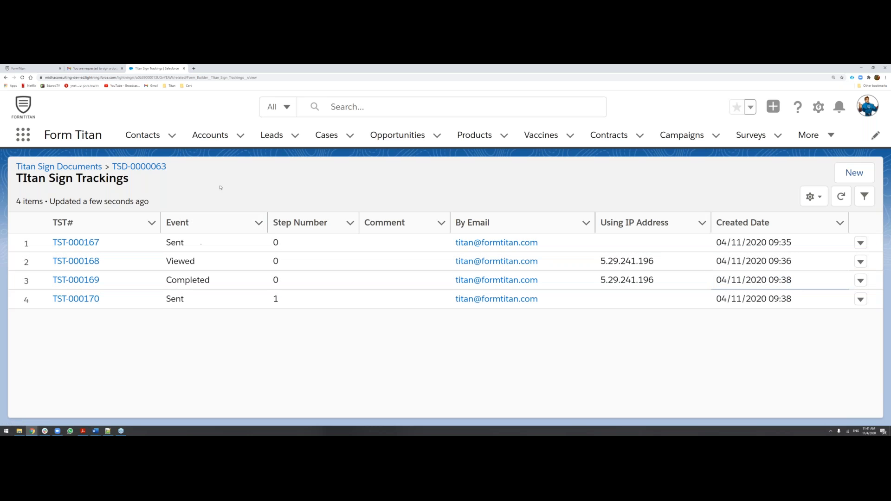
Switch to Gmail, find the signature request addressed to the second signer and open its Titan Doc Sign (Opportunity) document.
left_click(82, 68)
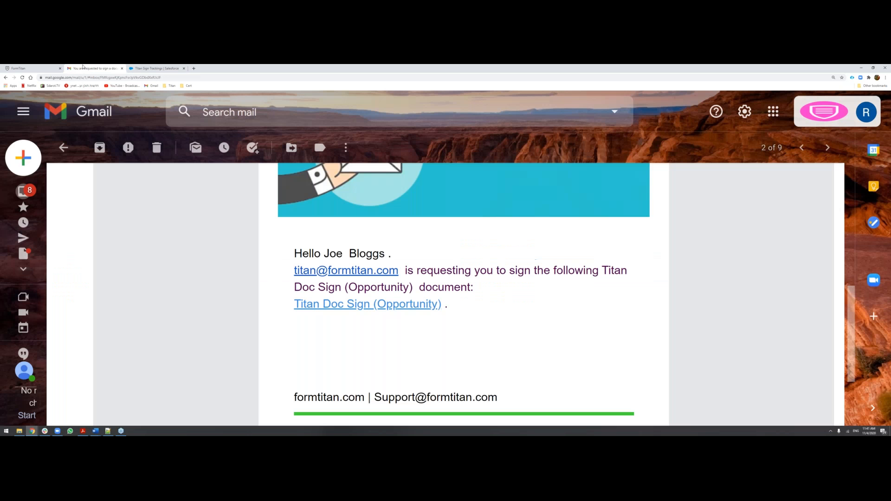
scroll(307, 297, "up", 5)
scroll(306, 298, "down", 3)
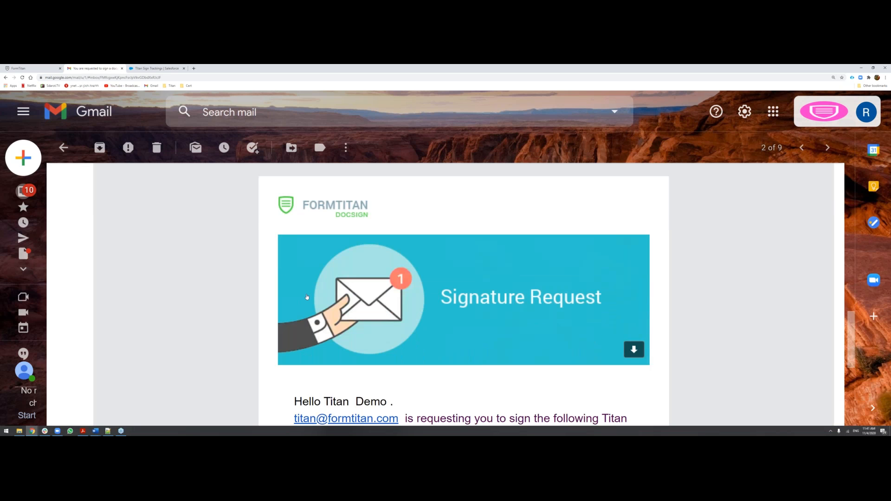
left_click_drag(324, 349, 388, 351)
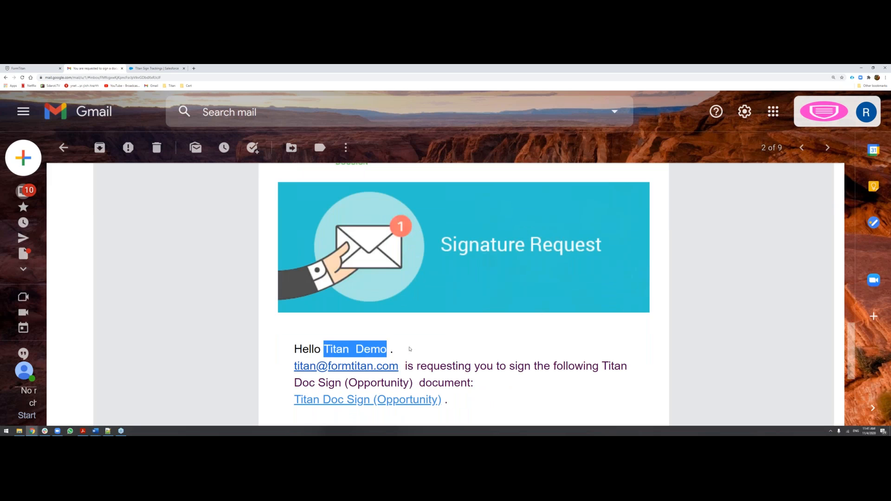
left_click(338, 348)
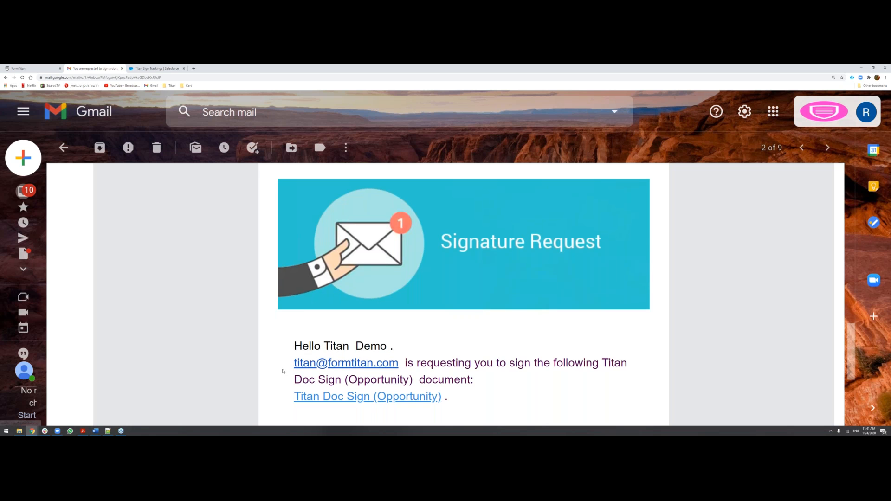
scroll(282, 371, "down", 1)
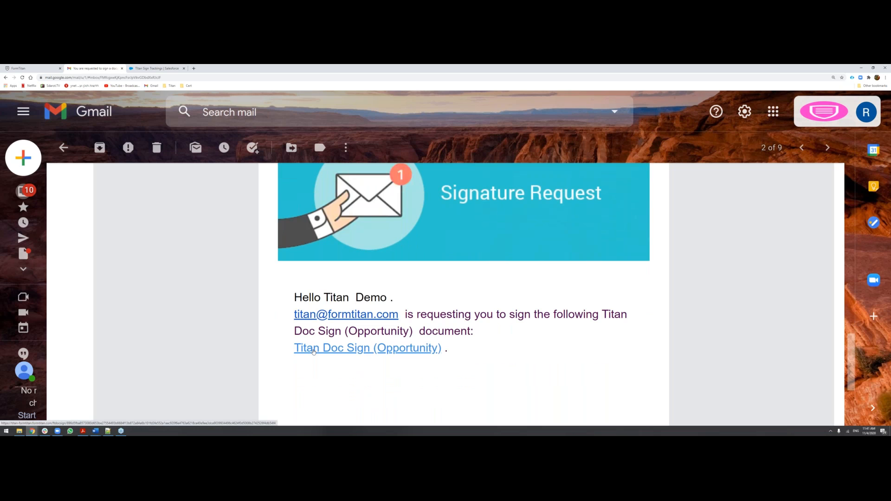
left_click(314, 351)
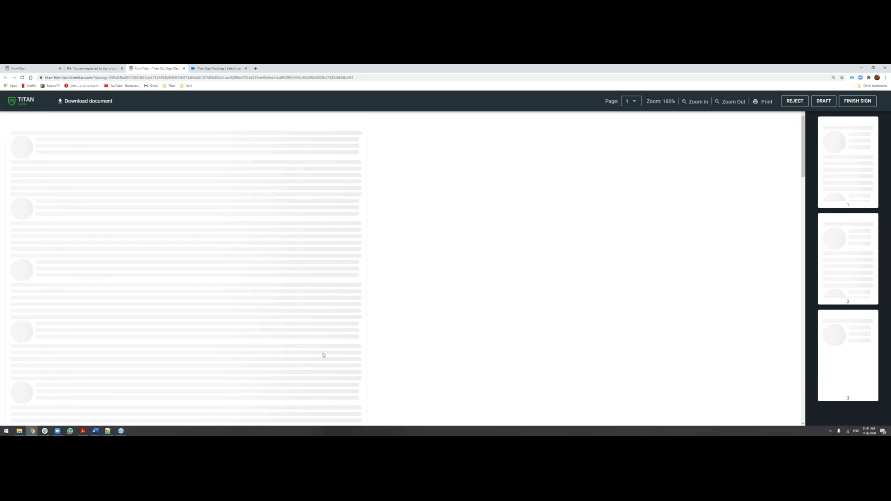
On the signature page, complete the Opportunity Owner Name with the owner's full name and set the owner's Title to CFO.
scroll(272, 299, "down", 1)
scroll(271, 299, "down", 10)
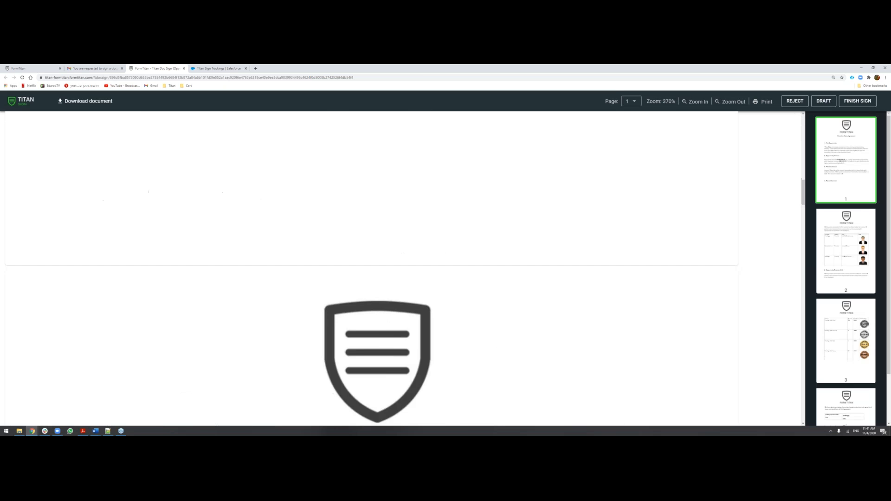
scroll(256, 296, "down", 10)
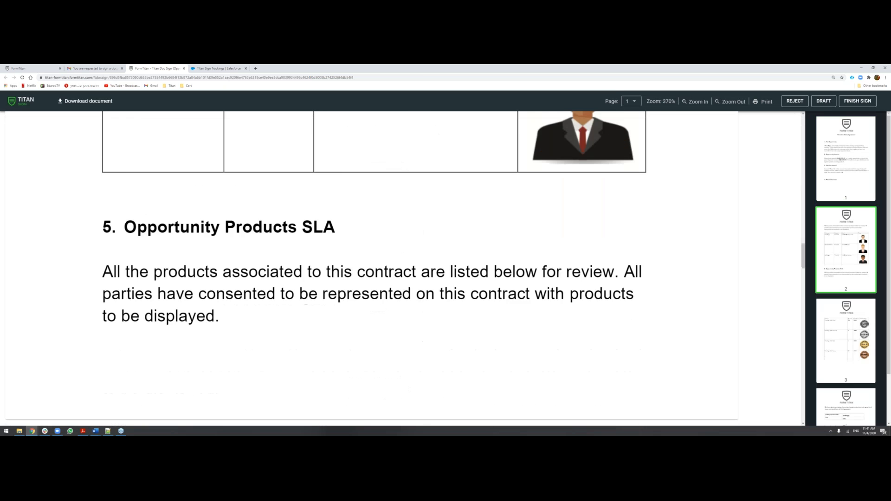
scroll(257, 296, "down", 10)
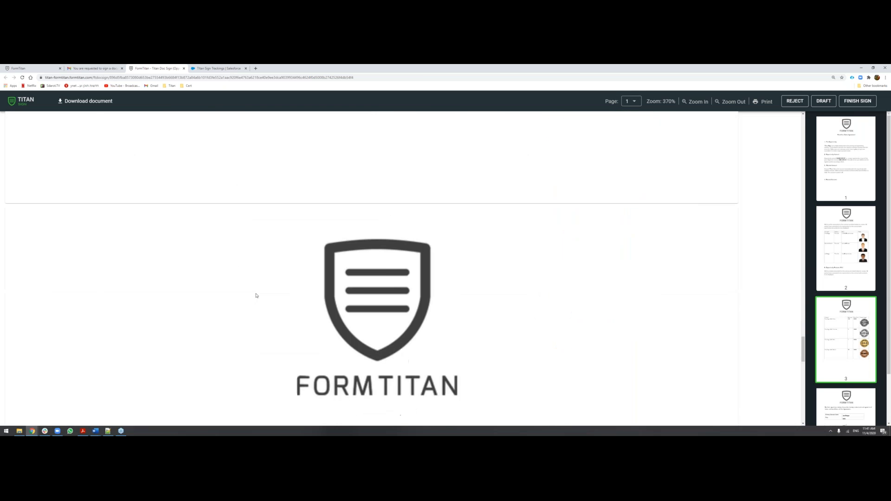
scroll(256, 296, "down", 5)
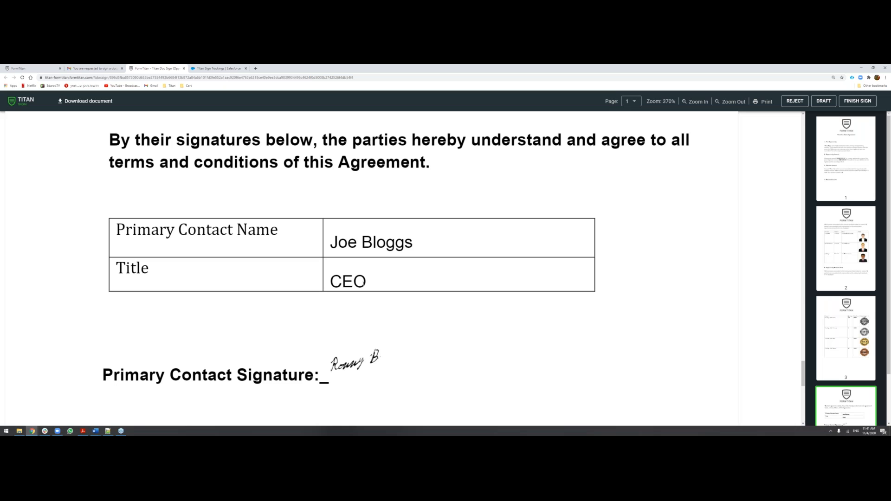
scroll(294, 248, "down", 1)
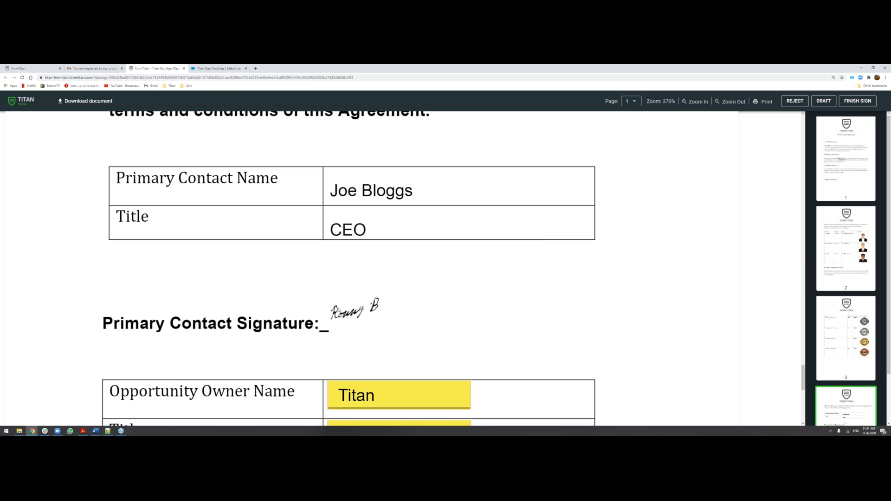
scroll(334, 306, "down", 2)
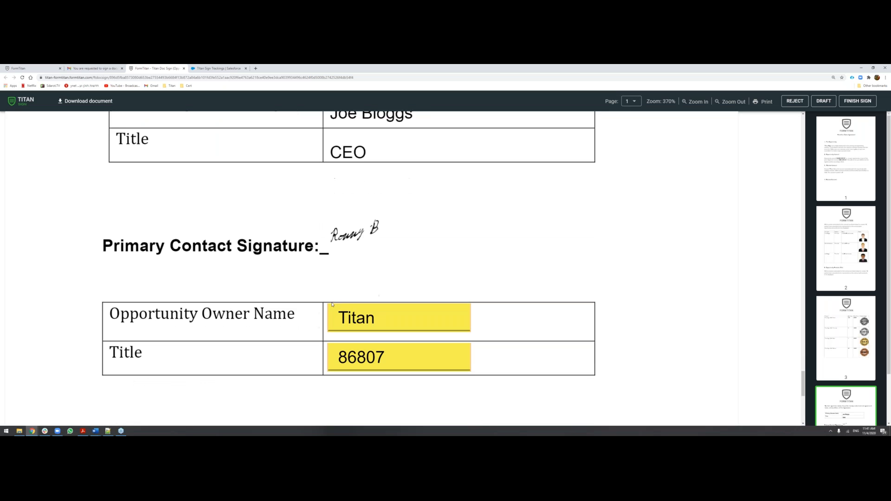
left_click(375, 323)
type("Demo")
left_click(368, 356)
double_click(368, 356)
type("C")
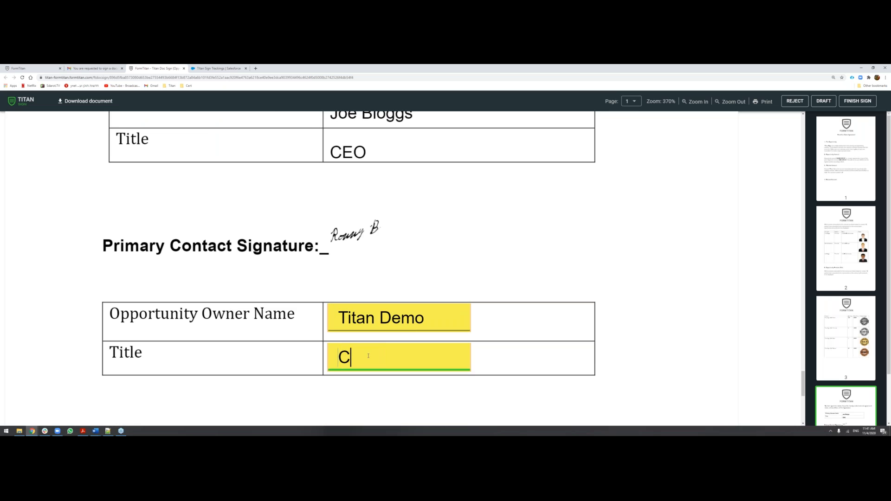
type("FO")
Sign the Opportunity Owner Signature field with the first saved signature, finish signing and close the document.
scroll(369, 356, "down", 6)
left_click(400, 320)
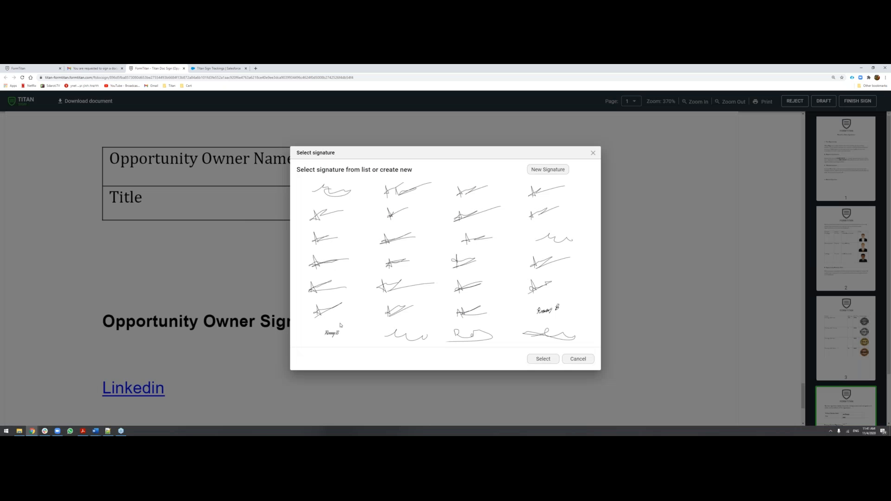
left_click(338, 335)
left_click(327, 201)
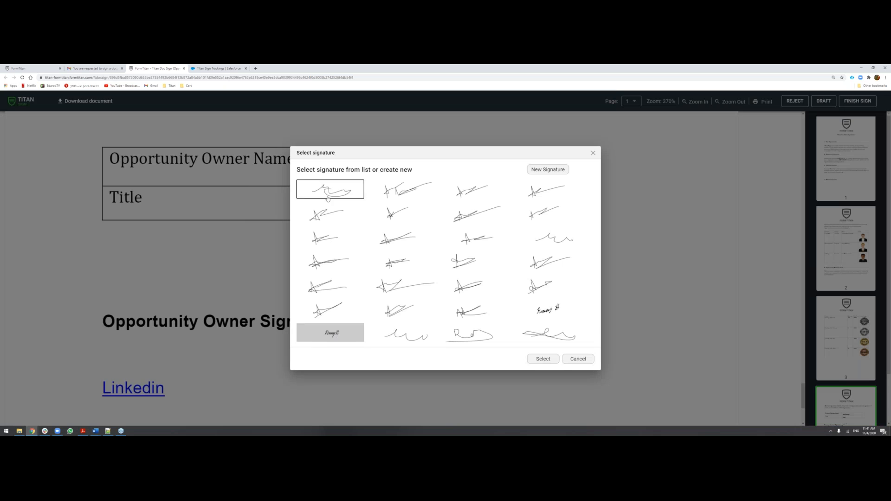
left_click(543, 358)
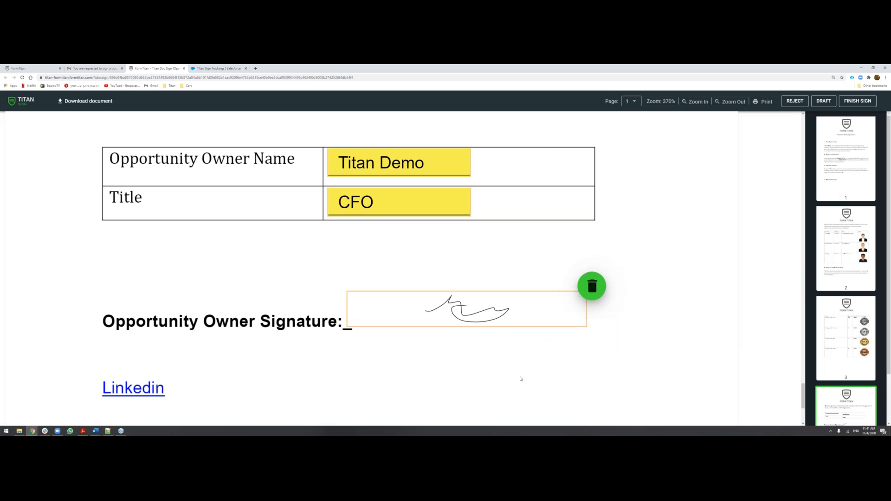
left_click(859, 99)
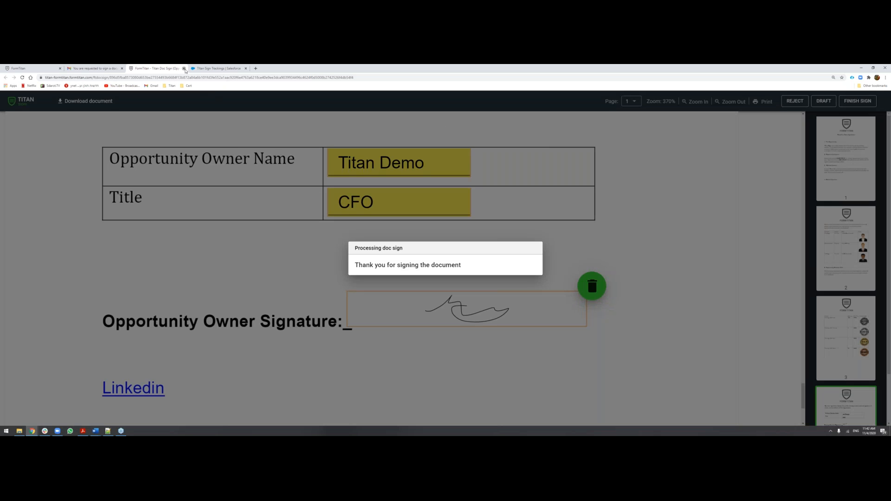
left_click(184, 69)
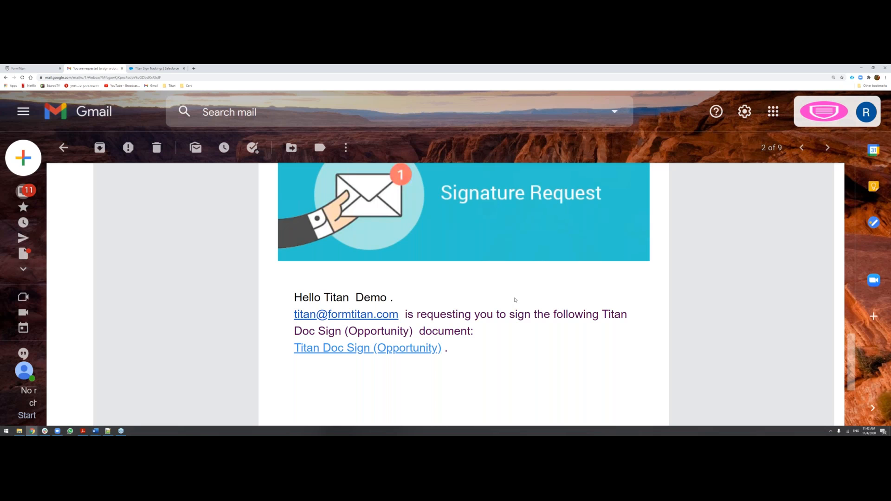
Open the email reporting the first signer's signature and review its status and entered data.
left_click(820, 381)
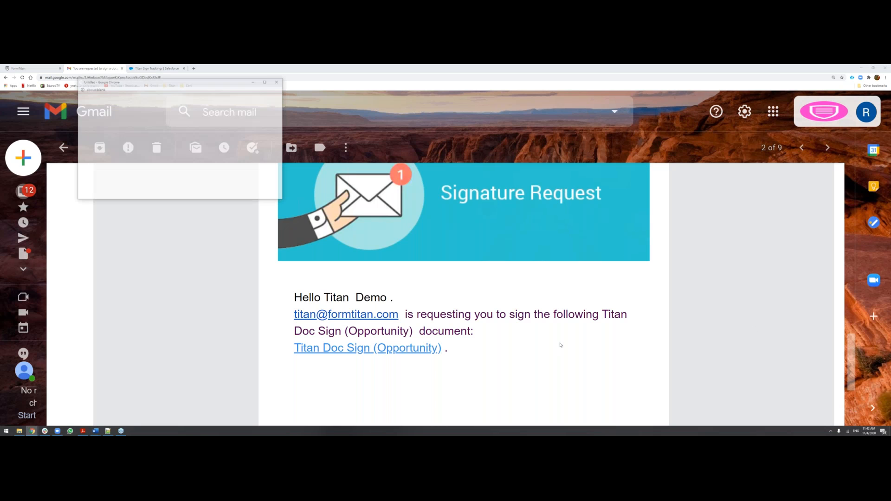
left_click_drag(284, 200, 563, 348)
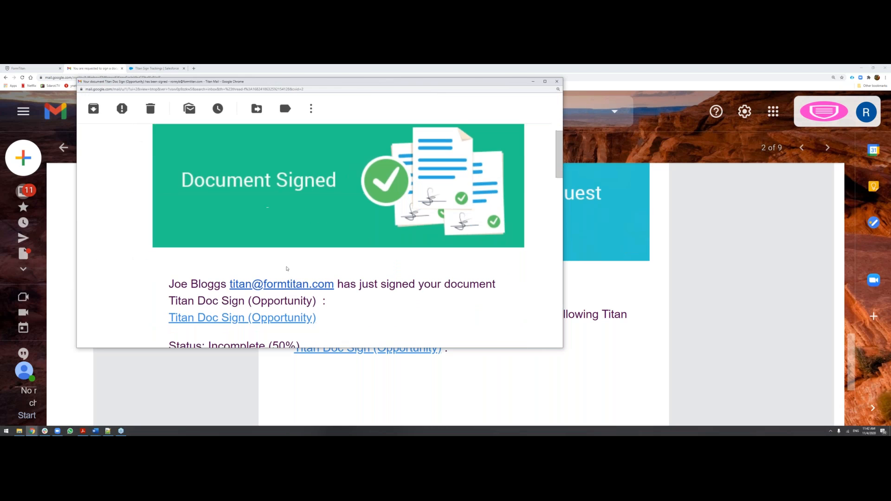
scroll(319, 258, "down", 3)
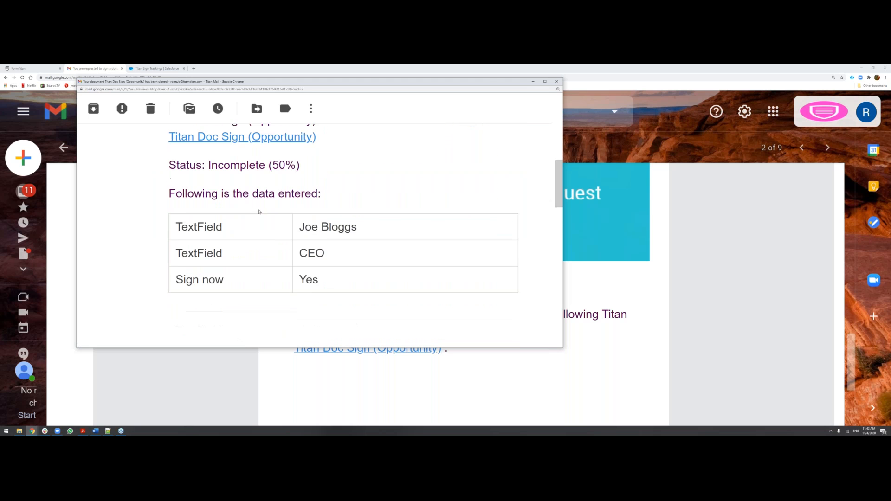
scroll(326, 237, "down", 1)
left_click_drag(469, 86, 383, 133)
left_click(469, 132)
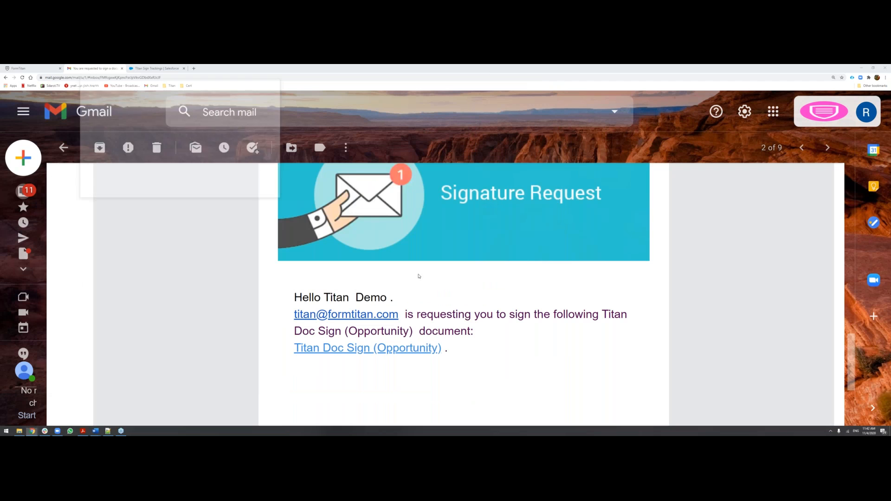
Review the Document Signed email sent to the second signer, including the entered data, and close it.
left_click_drag(284, 201, 626, 414)
scroll(399, 324, "down", 12)
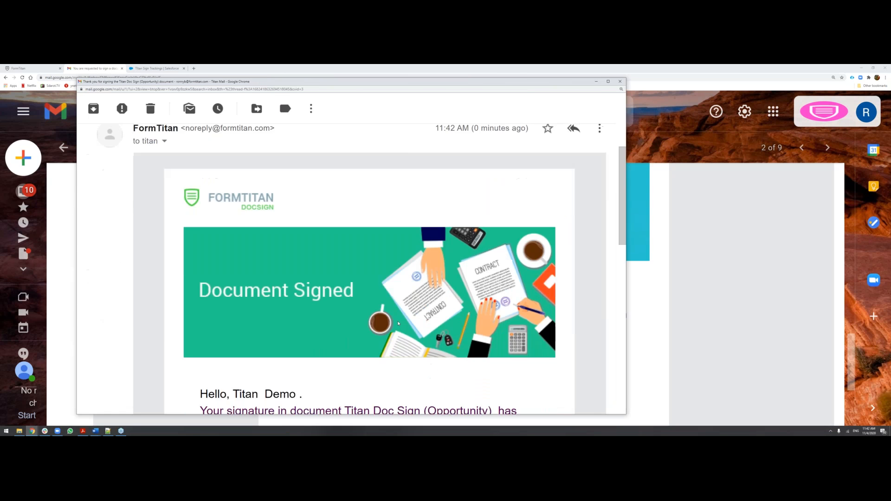
left_click_drag(208, 208, 346, 267)
left_click(349, 284)
left_click_drag(339, 317, 372, 346)
left_click(374, 346)
scroll(374, 346, "down", 4)
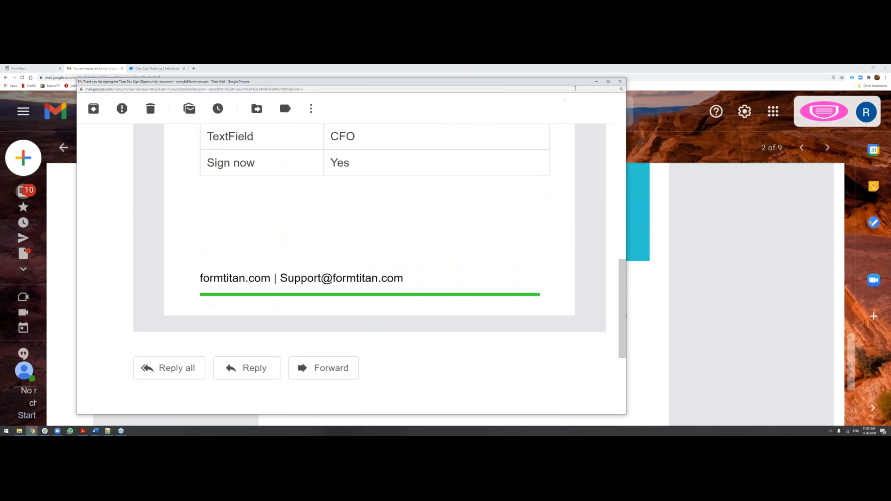
left_click(620, 82)
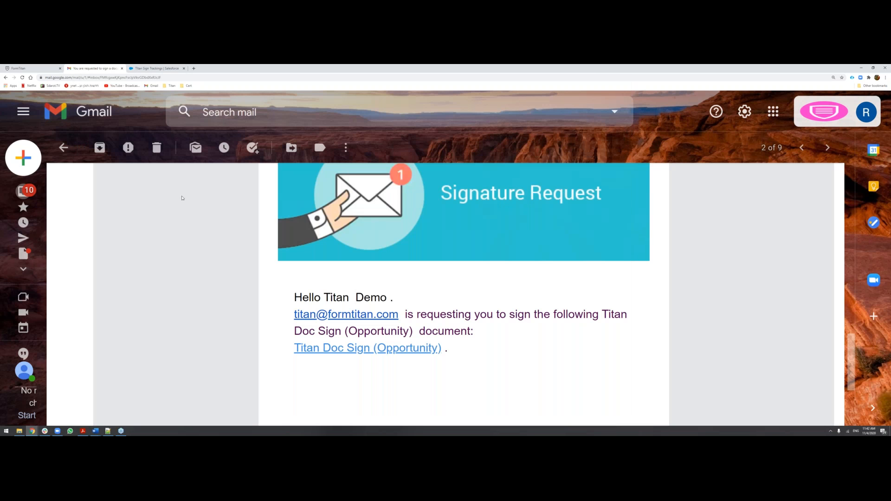
Switch to Salesforce, reopen the newest Titan Sign Document record and check its Document Status and signing details.
left_click(155, 69)
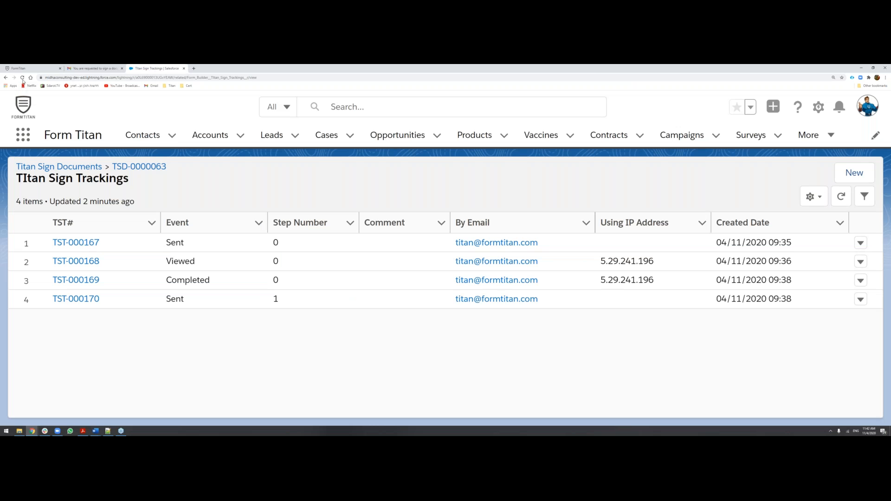
left_click(5, 77)
left_click(5, 78)
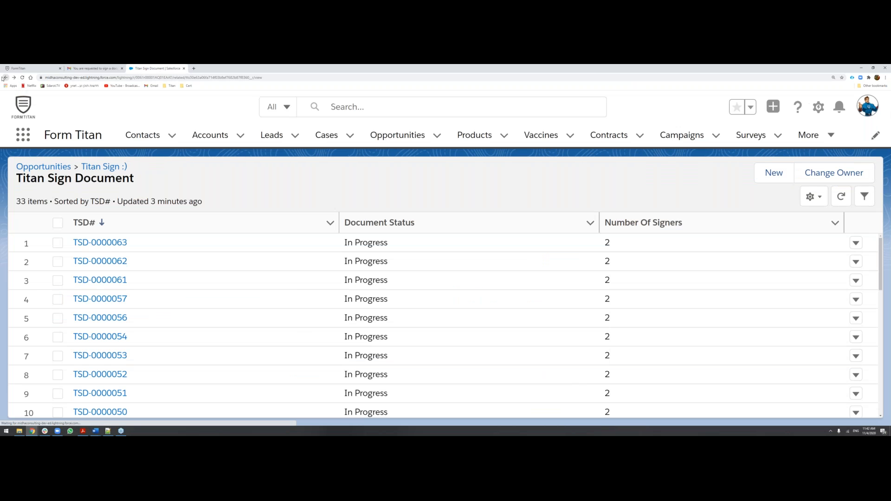
left_click(120, 243)
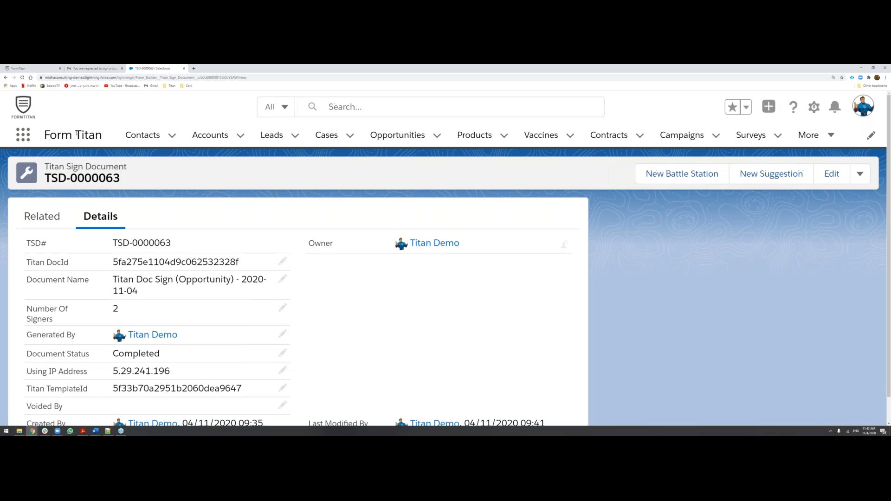
double_click(171, 354)
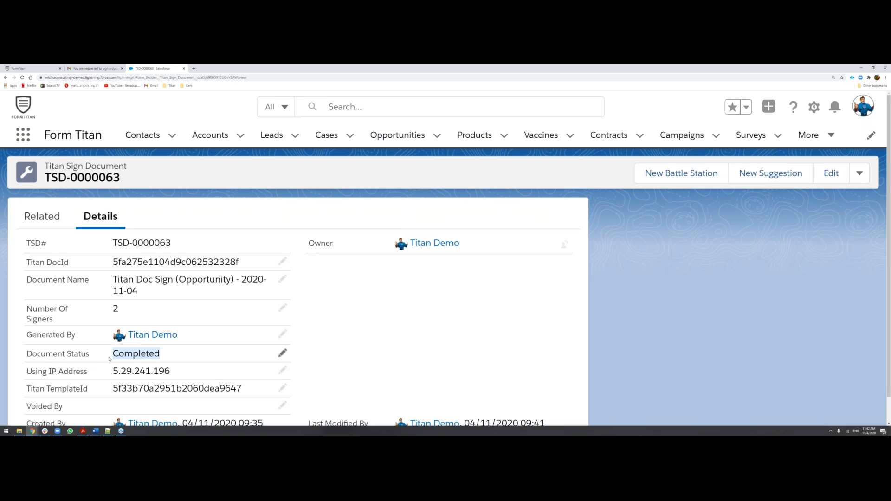
scroll(111, 359, "down", 1)
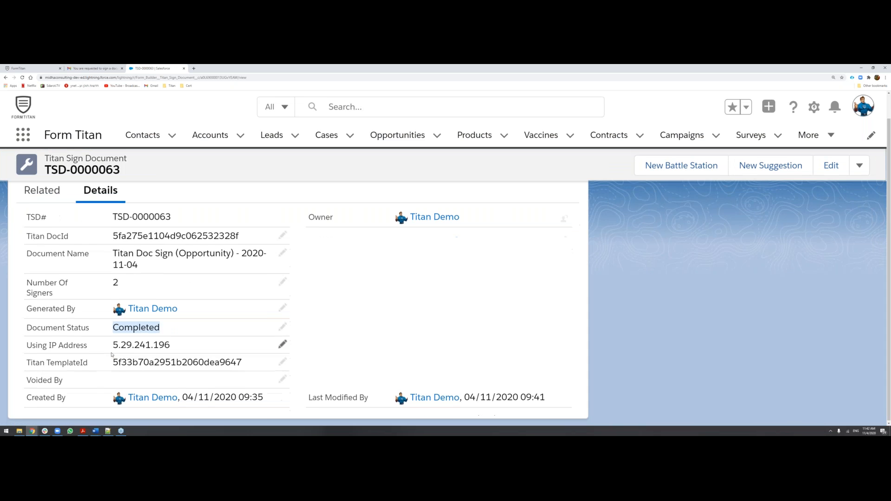
Open the document's complete Titan Sign Trackings list and examine the second signer's events, IP addresses and created dates.
left_click(42, 192)
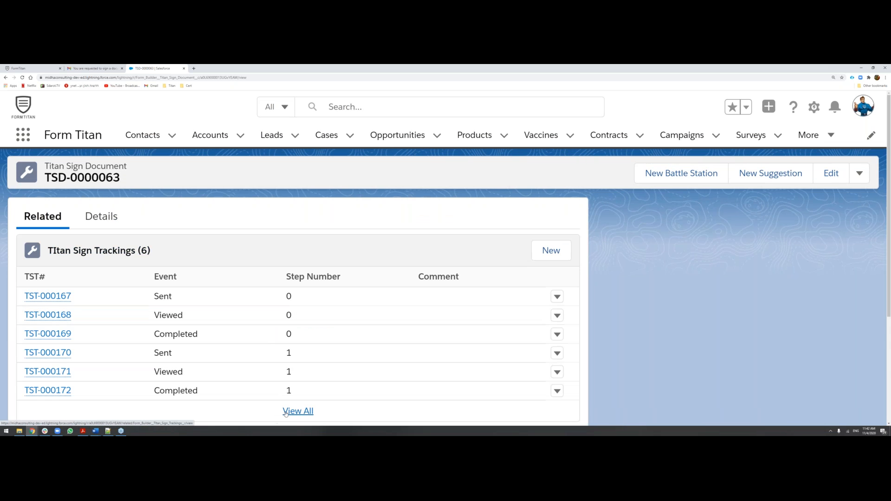
left_click(287, 411)
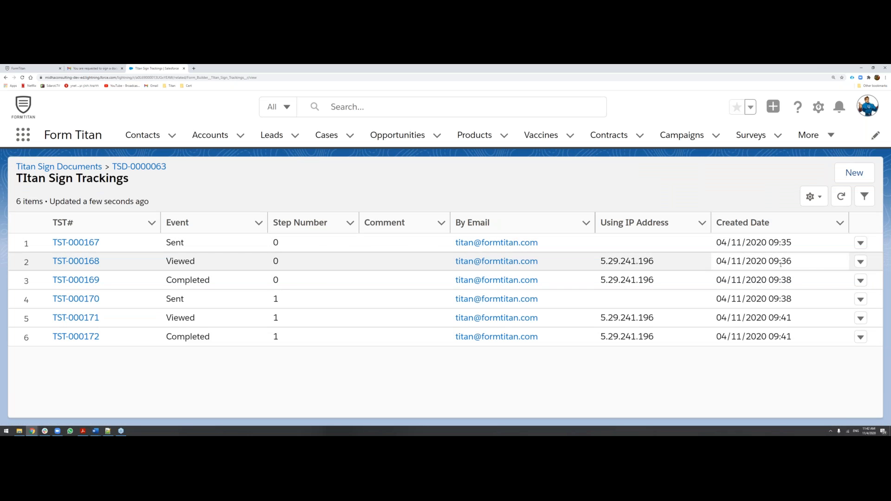
left_click_drag(794, 318, 430, 324)
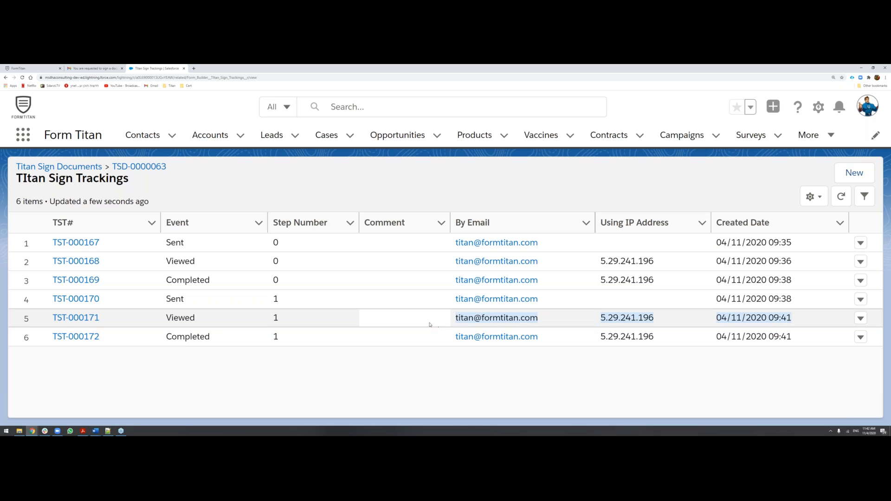
left_click_drag(677, 320, 627, 349)
left_click(799, 337)
left_click_drag(799, 338, 716, 345)
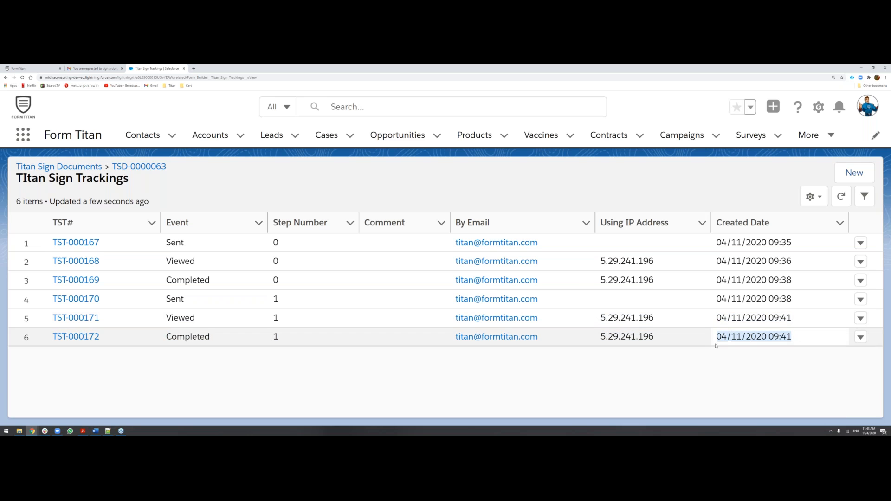
left_click(699, 373)
left_click_drag(799, 343, 750, 345)
left_click(729, 378)
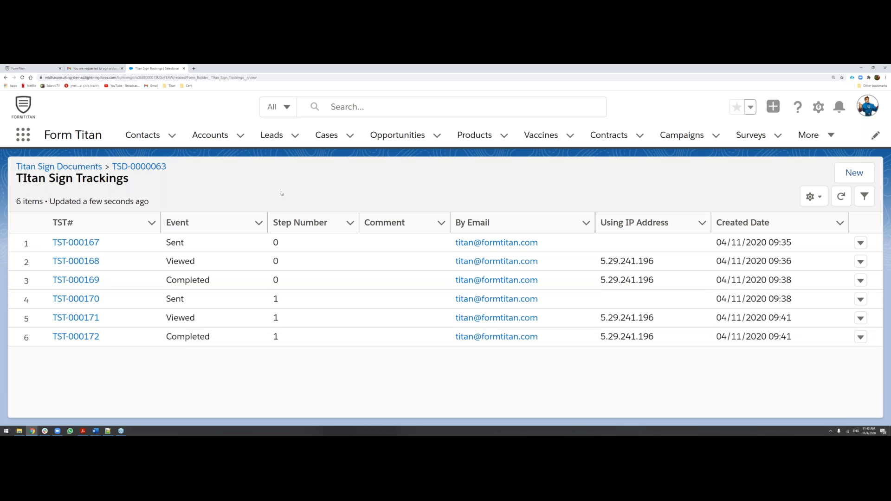
Open the full Files list of the Titan Sign :) opportunity and check when its newest files were last modified.
left_click(397, 135)
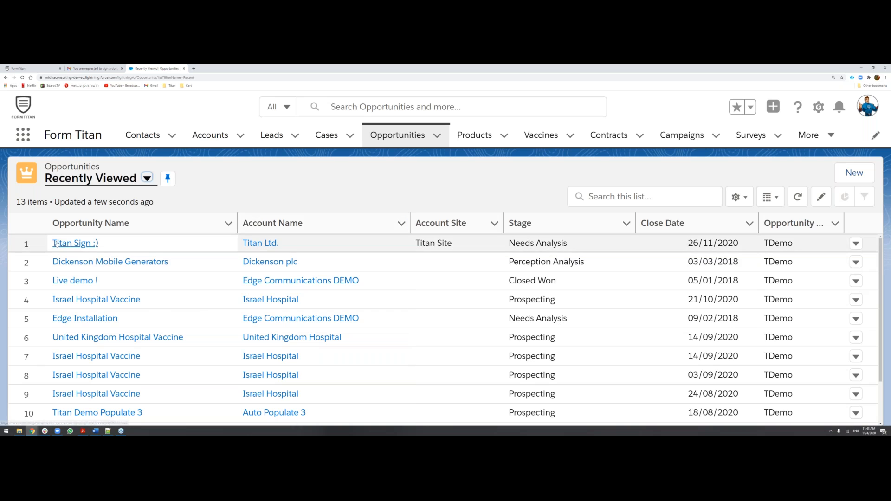
left_click(74, 243)
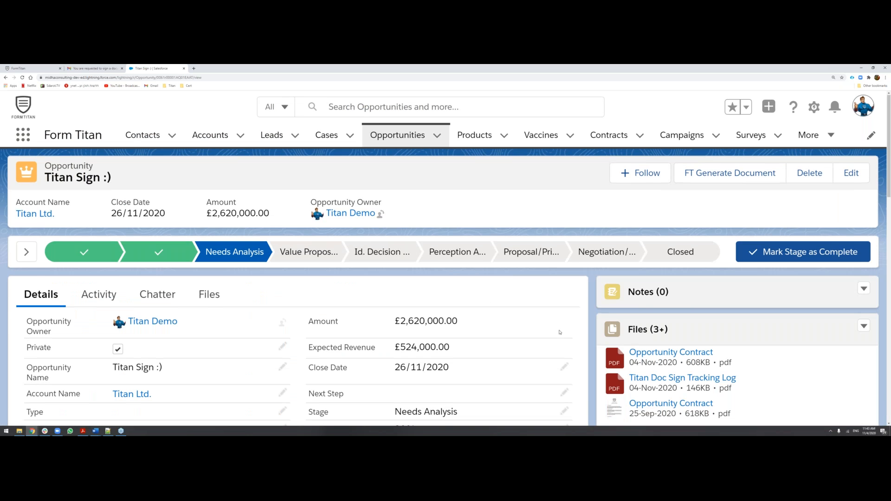
scroll(560, 332, "down", 1)
left_click(741, 384)
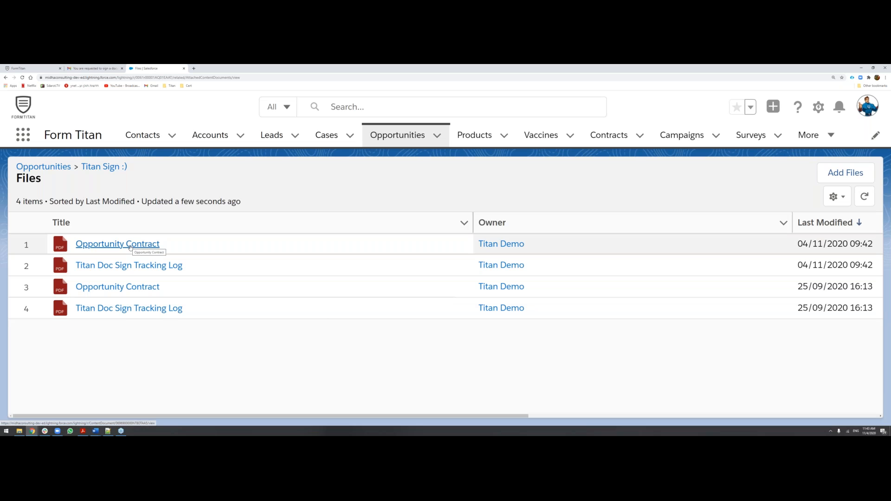
left_click_drag(791, 242, 696, 248)
left_click_drag(595, 417, 446, 416)
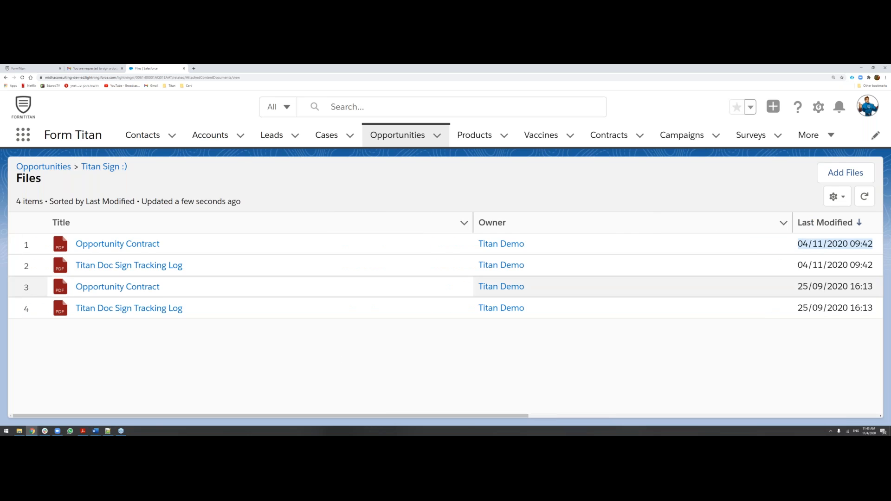
Download the newest Opportunity Contract file and open the downloaded PDF.
left_click(128, 246)
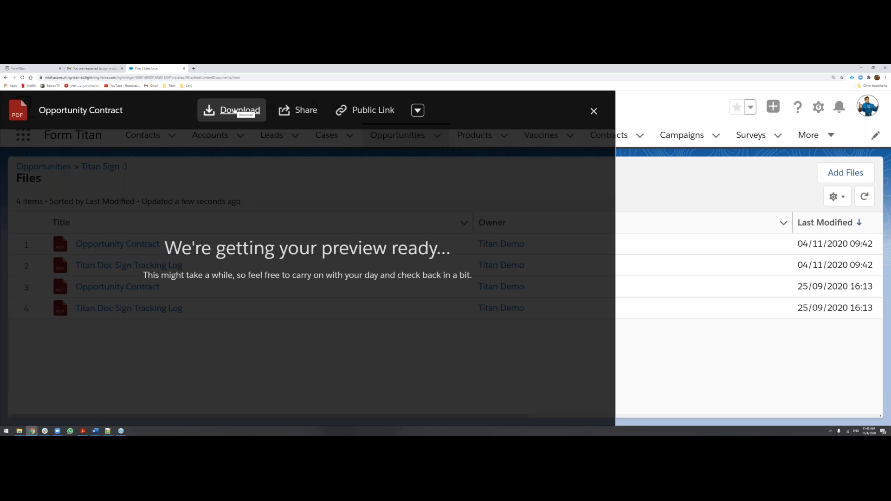
left_click(234, 111)
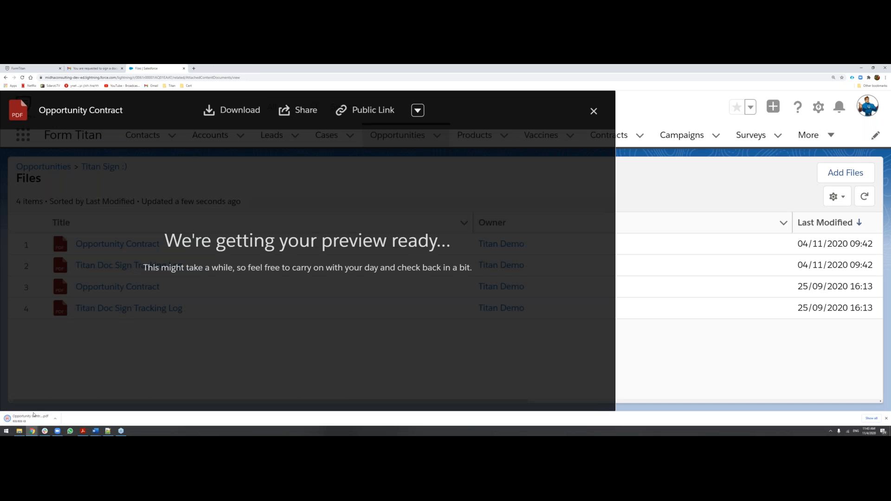
left_click(34, 417)
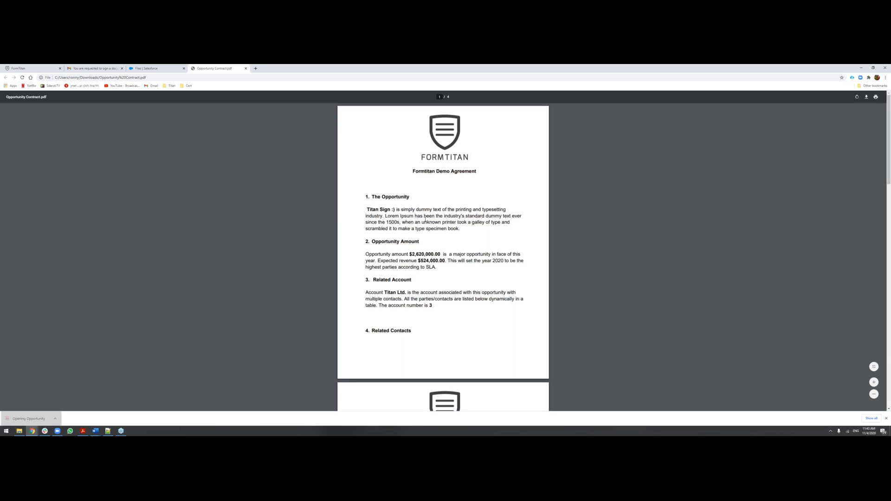
Examine the signed contract's pages, product table, both signers' names and titles, and their signatures.
scroll(407, 246, "down", 2)
scroll(407, 245, "down", 9)
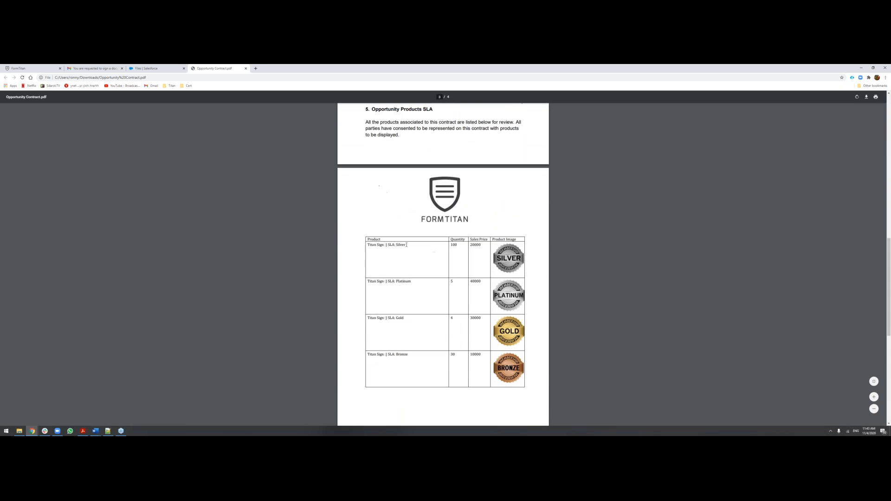
scroll(406, 245, "down", 6)
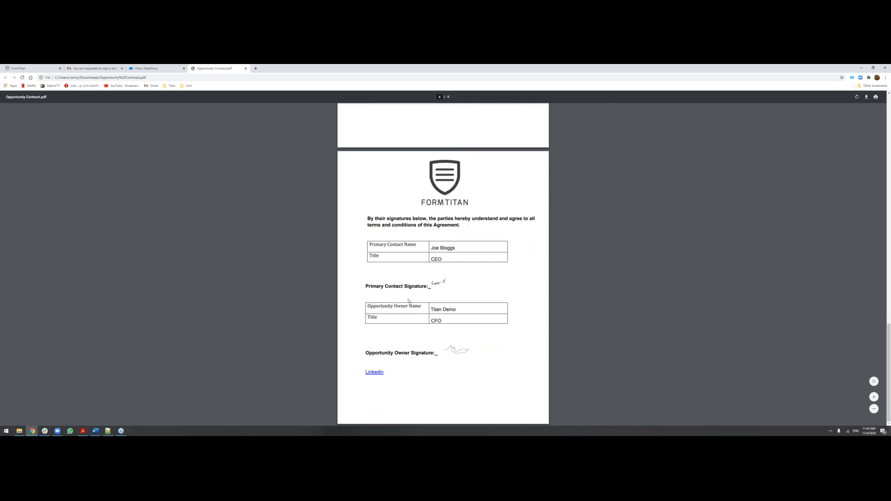
scroll(409, 301, "up", 4, "ctrl")
scroll(409, 301, "up", 1, "ctrl")
scroll(409, 301, "up", 1, "ctrl")
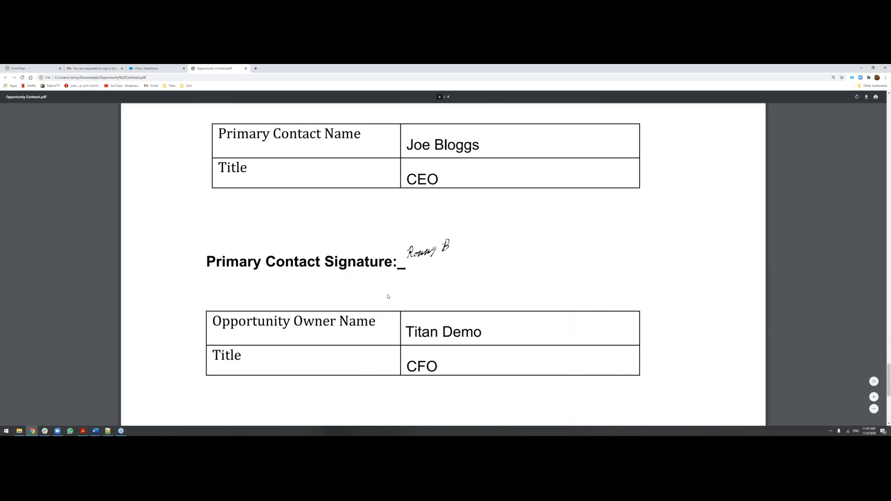
scroll(388, 294, "up", 1)
mouse_move(216, 185)
left_mouse_down()
mouse_move(358, 207)
mouse_move(459, 310)
left_mouse_up()
left_click(208, 311)
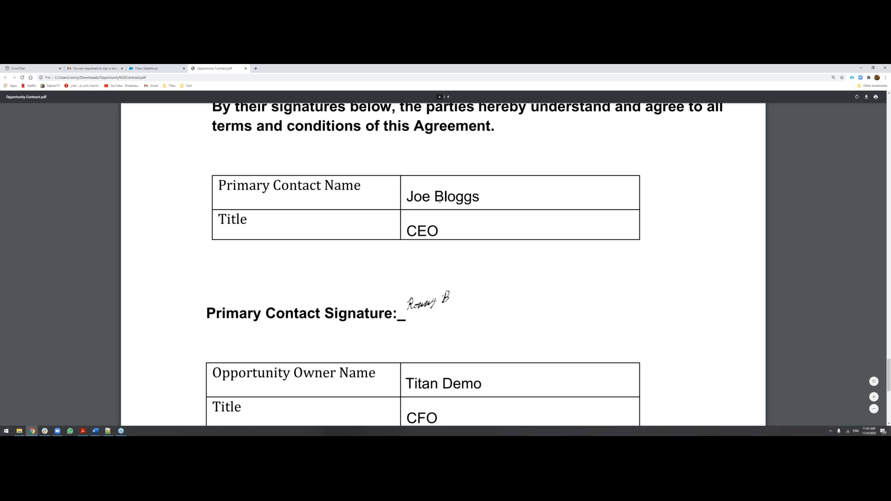
scroll(459, 290, "down", 1)
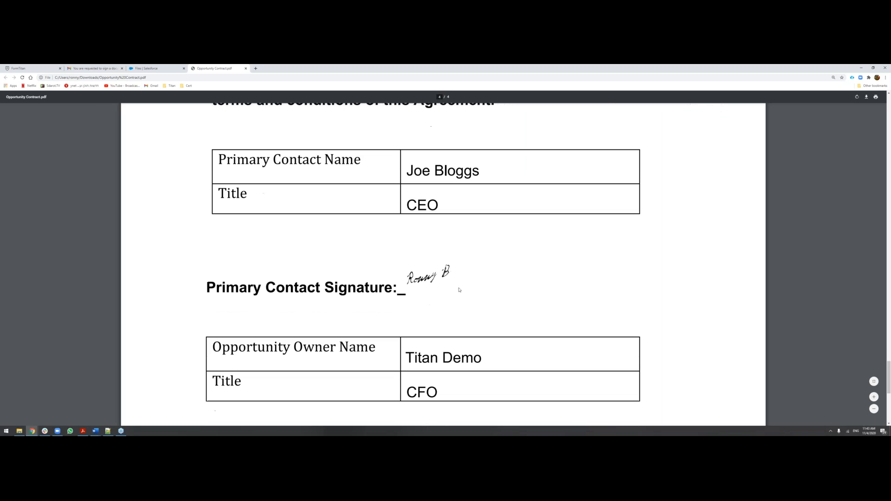
scroll(420, 266, "down", 5)
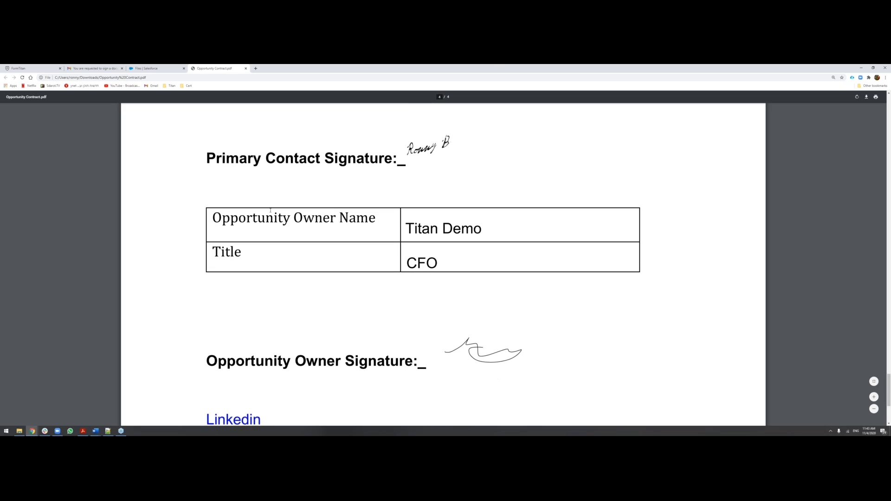
Check the opportunity owner's name, title and signature in the signed contract, then close the PDF and the contract preview.
left_click_drag(274, 218, 482, 229)
left_click(455, 263)
scroll(404, 323, "down", 2)
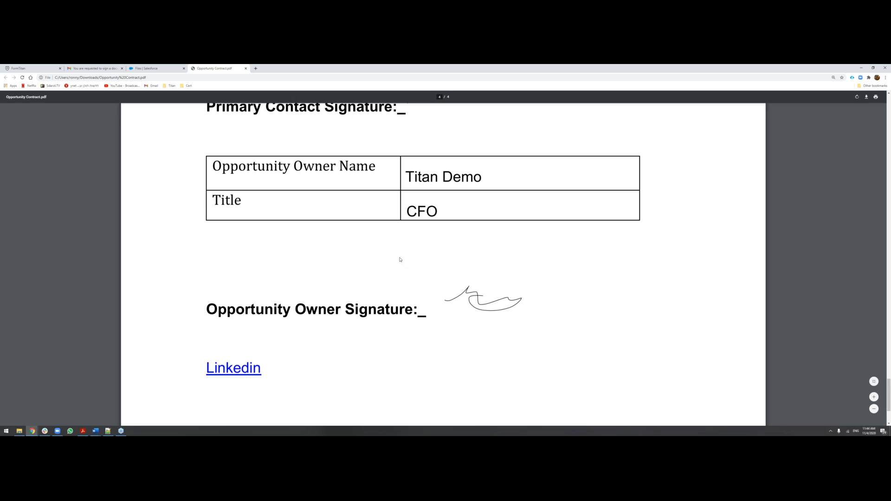
left_click(246, 68)
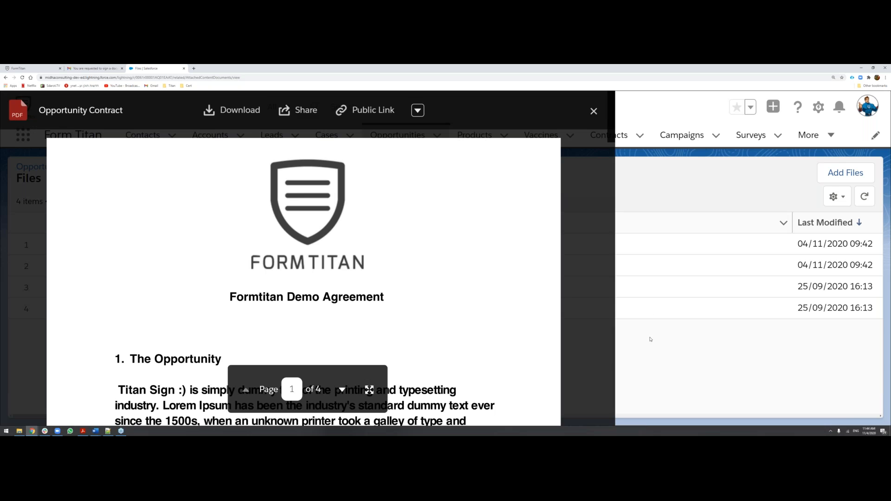
left_click(593, 111)
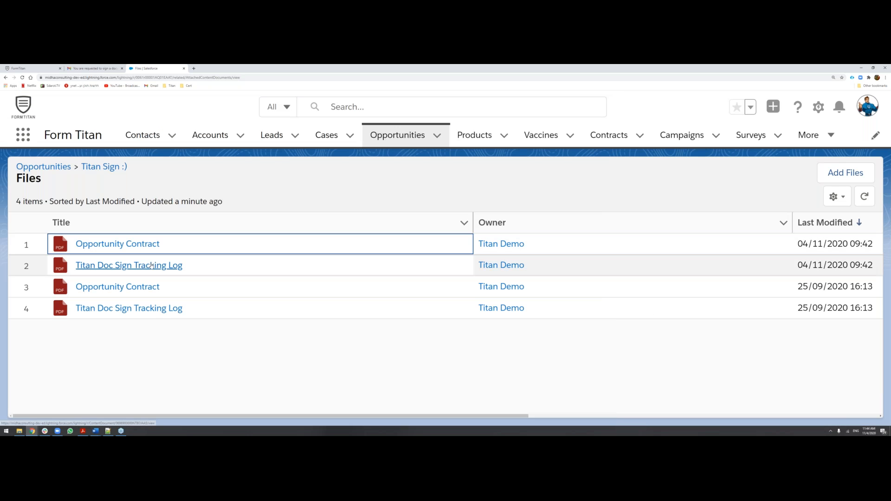
Open the newest Titan Doc Sign Tracking Log file and examine its status, document name, template name and generated-by details.
left_click(152, 266)
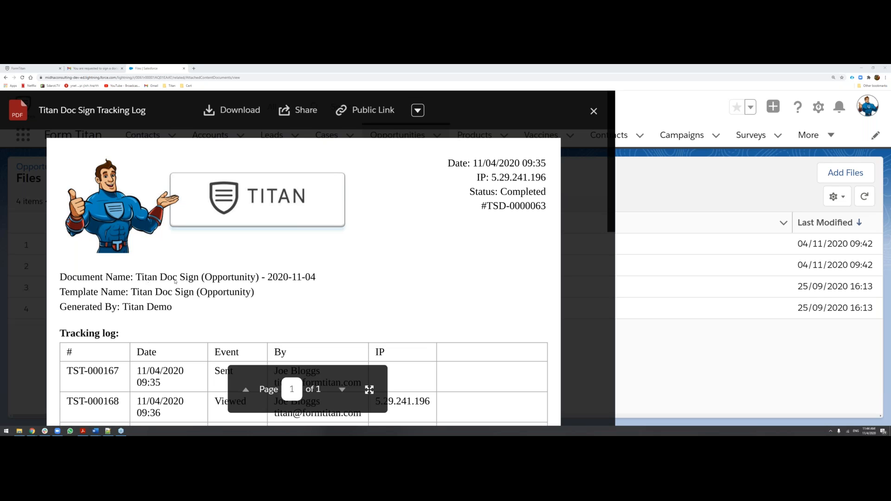
scroll(240, 280, "down", 2)
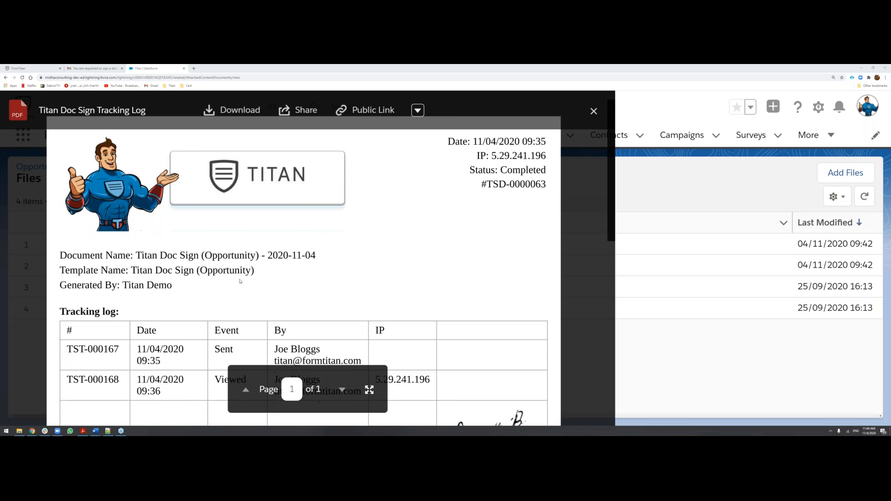
left_click(186, 243)
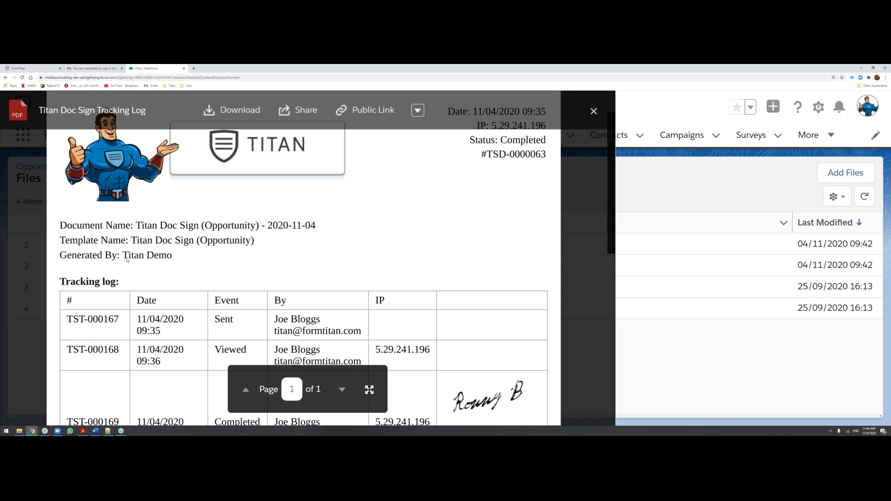
scroll(173, 256, "down", 3)
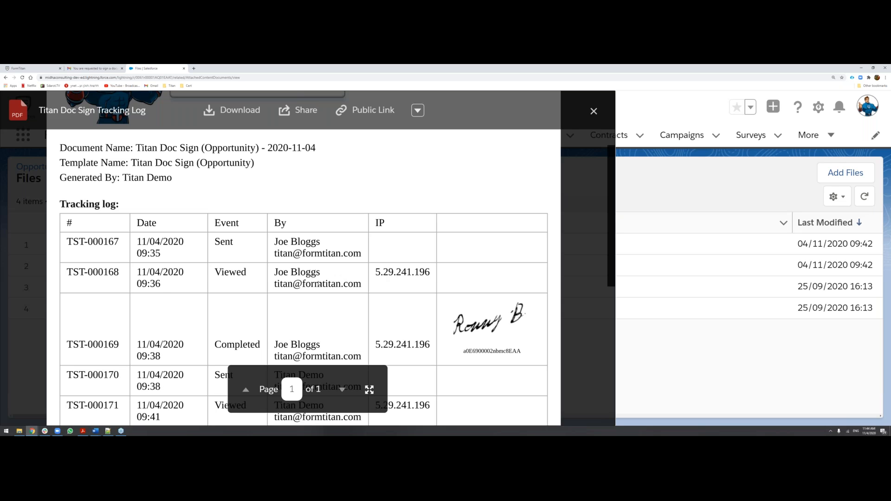
Examine the tracking log table's sent, viewed and completed events for both signers, including dates, IP addresses and signatures.
scroll(517, 293, "down", 1)
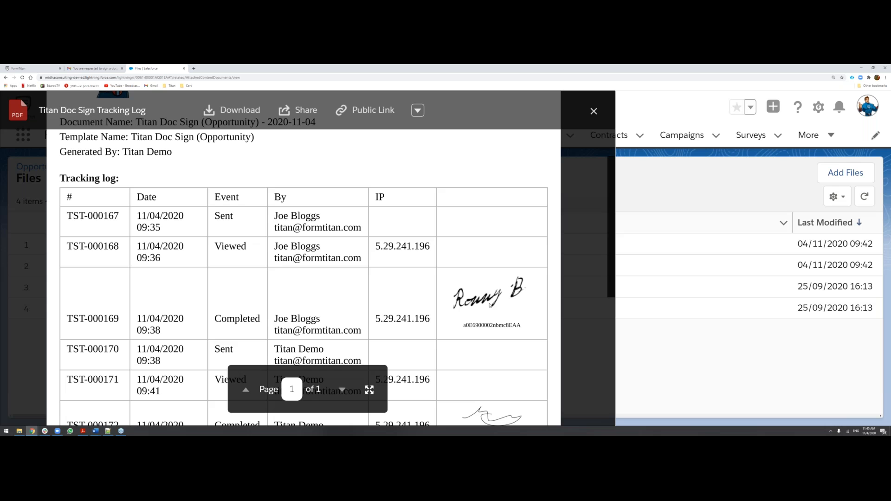
scroll(492, 292, "down", 1)
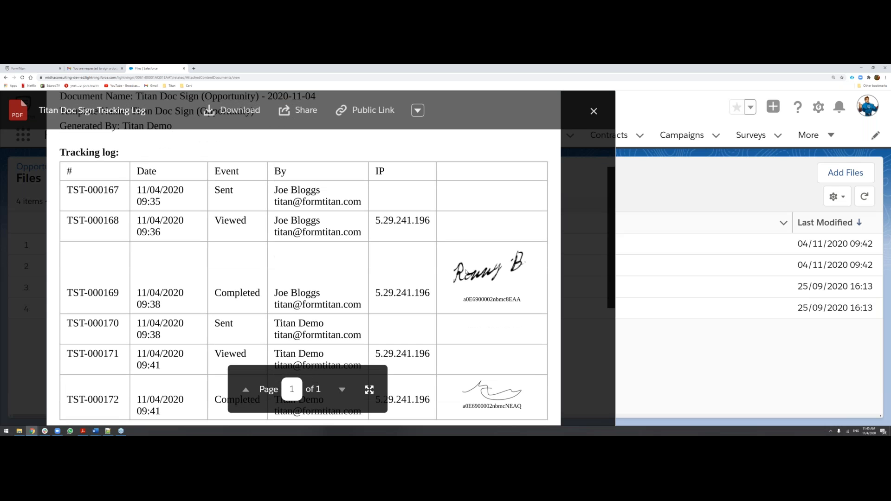
scroll(466, 273, "down", 2)
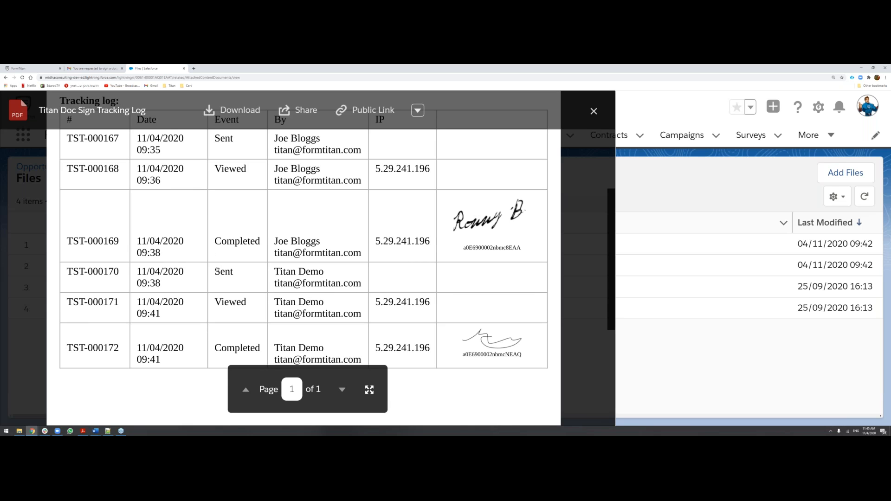
scroll(402, 274, "down", 2)
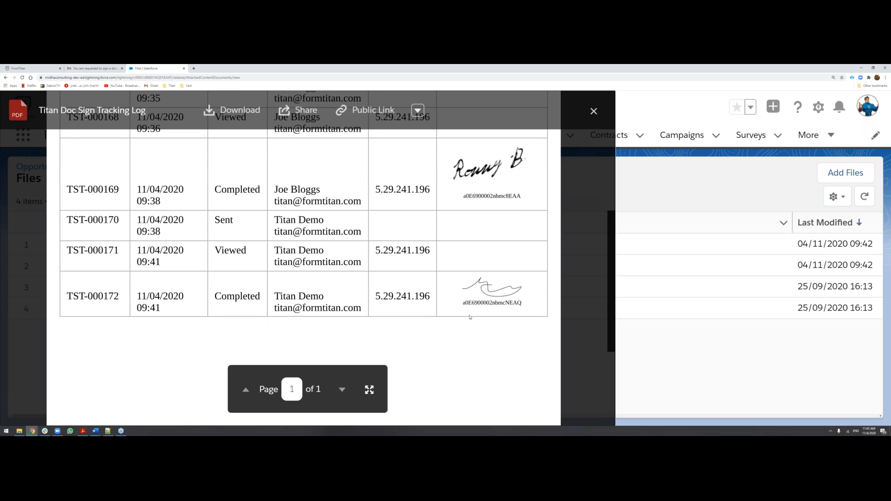
scroll(469, 316, "down", 4)
scroll(466, 309, "up", 10)
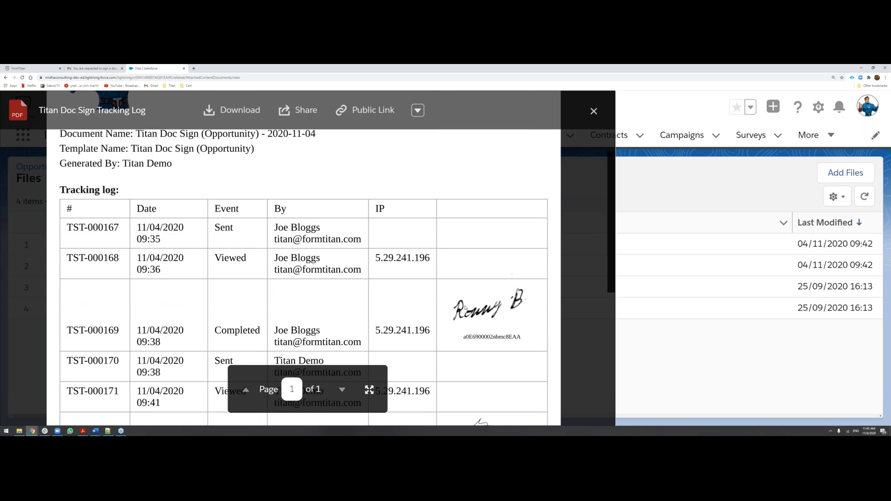
scroll(466, 307, "up", 3)
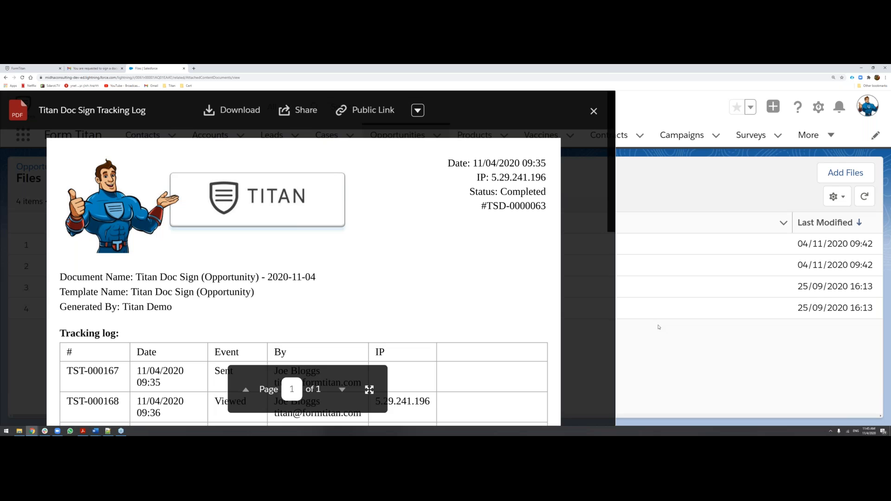
Close the tracking log preview and return to the recently viewed Opportunities list.
left_click(593, 110)
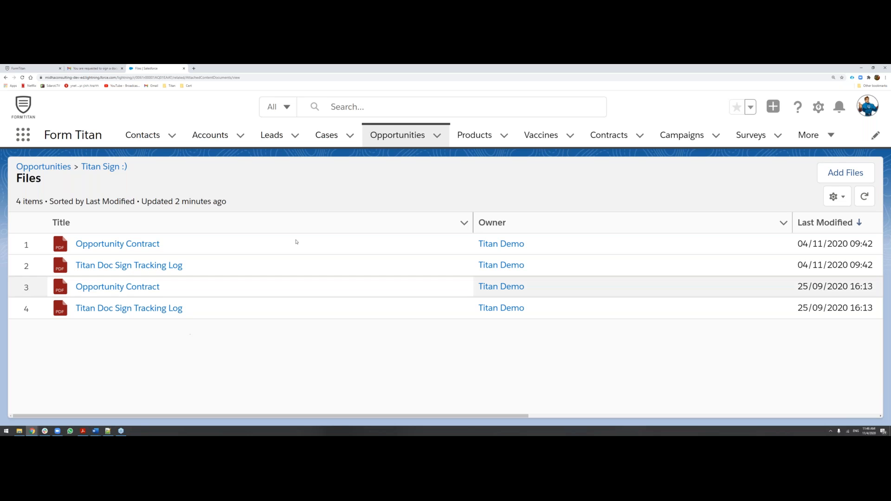
left_click(408, 135)
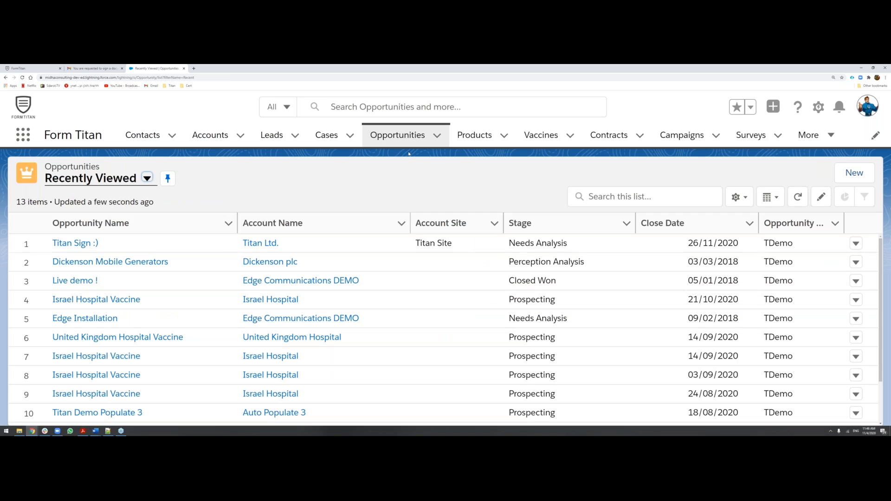